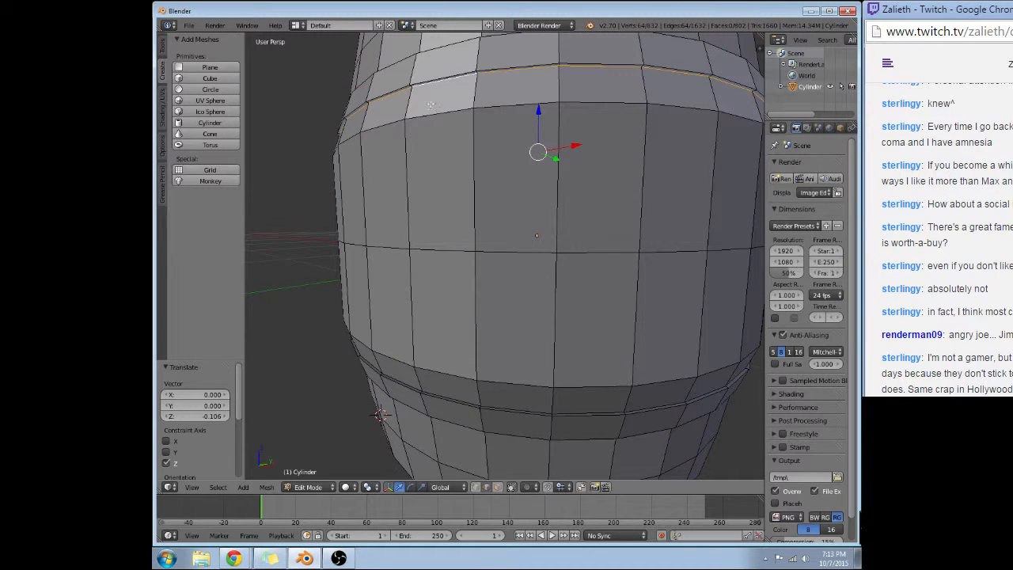
Add the vertices of one vertical edge line across the upper hoop to the selected edge loops.
middle_drag(412, 91, 389, 139)
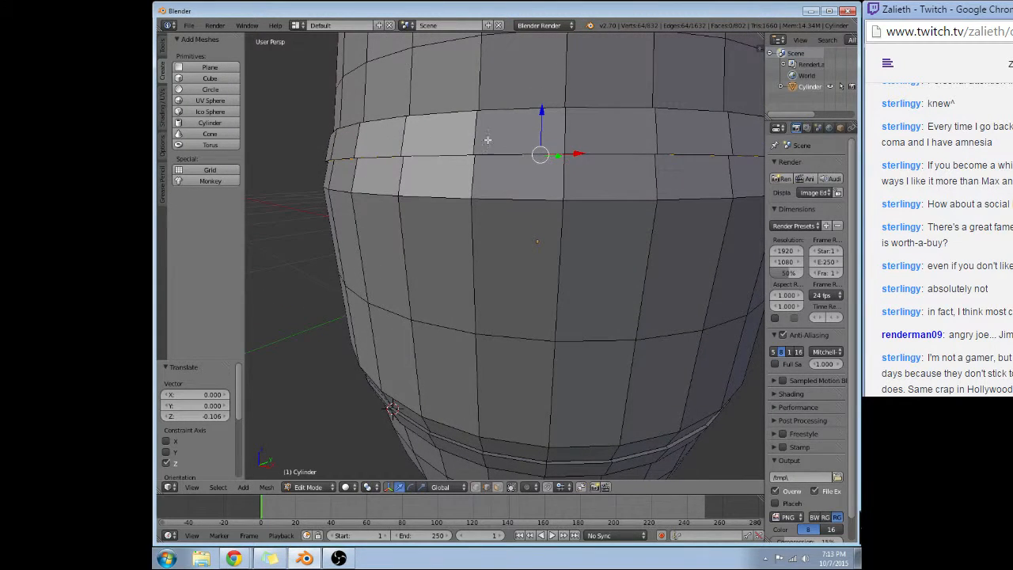
middle_drag(488, 140, 476, 169)
middle_drag(373, 271, 488, 257)
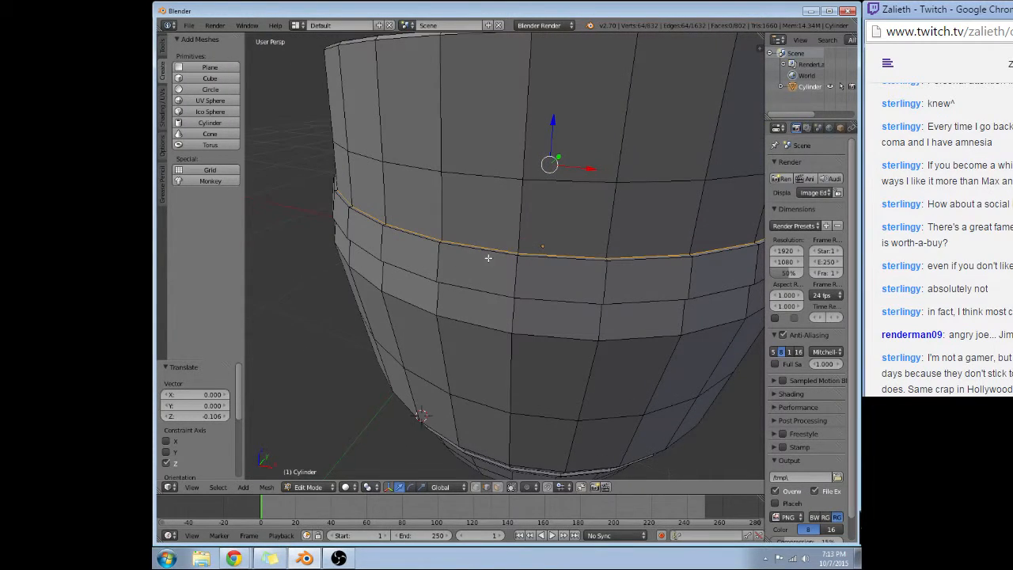
shift+right_click(520, 254)
shift+right_click(521, 255)
middle_drag(521, 263, 509, 159)
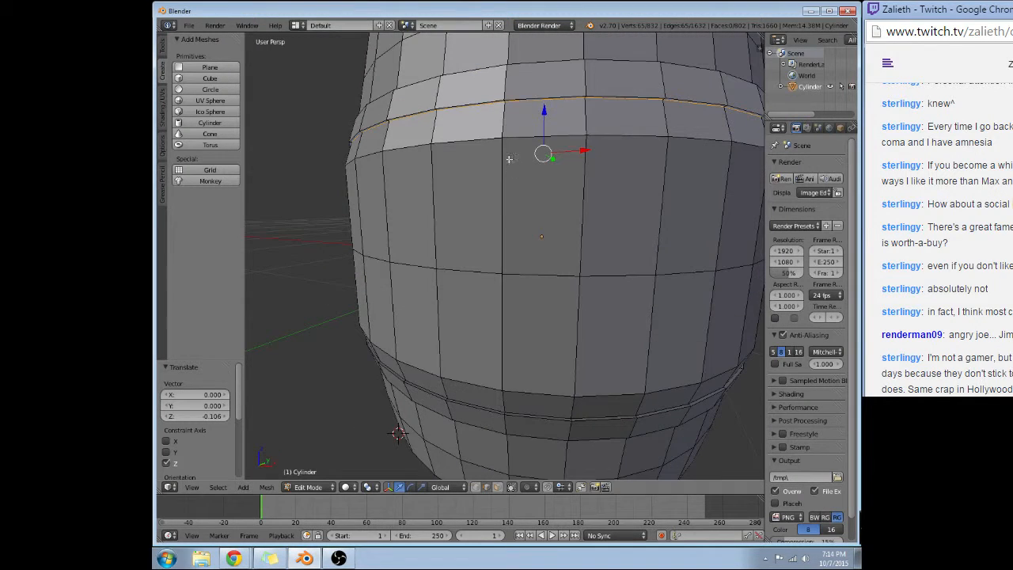
shift+right_click(504, 99)
shift+right_click(505, 100)
Remove the extra vertex from the upper hoop's selection, keeping only the loops and one vertical edge line.
middle_drag(506, 104, 539, 117)
scroll(515, 81, up, 2)
scroll(516, 81, down, 1)
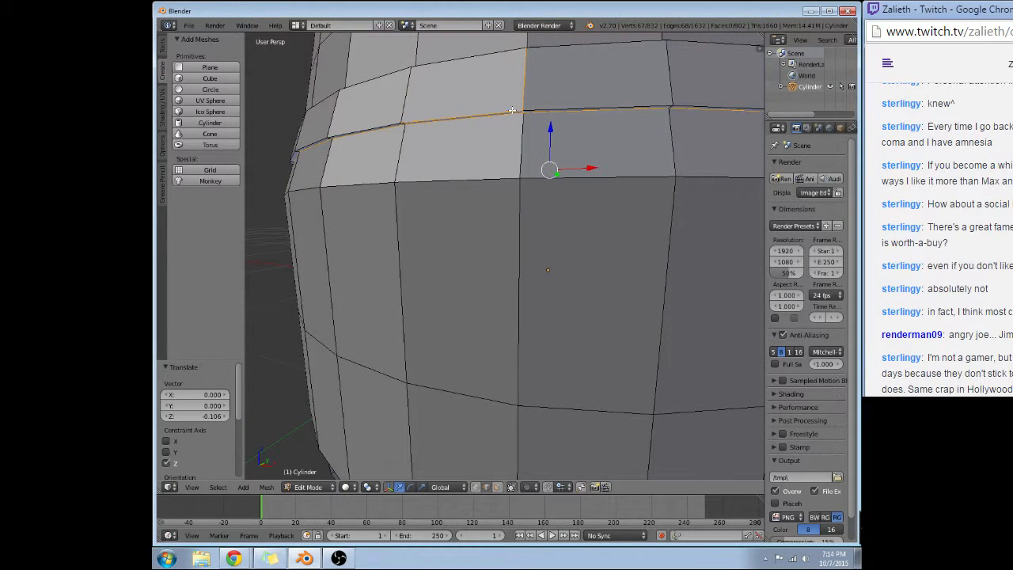
shift+right_click(512, 110)
scroll(517, 112, down, 1)
middle_drag(527, 112, 515, 155)
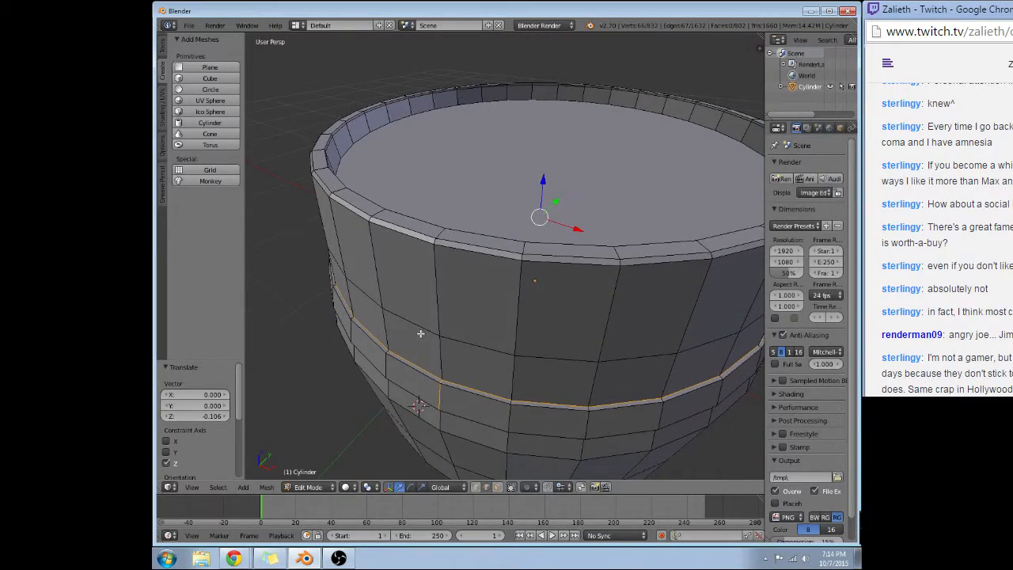
Add the upper edge loop of the lower hoop to the selection.
middle_drag(422, 334, 491, 301)
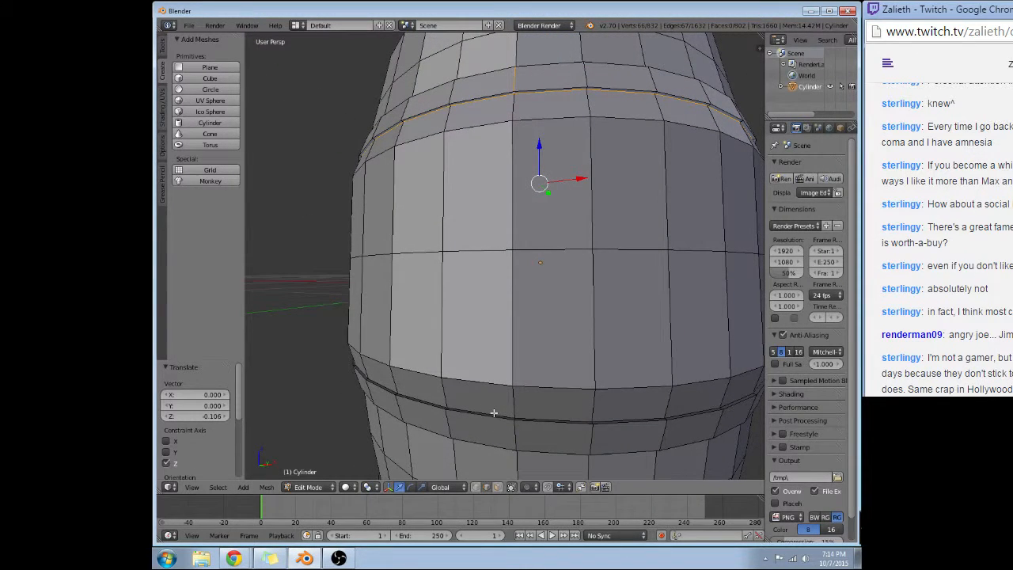
alt+shift+right_click(494, 412)
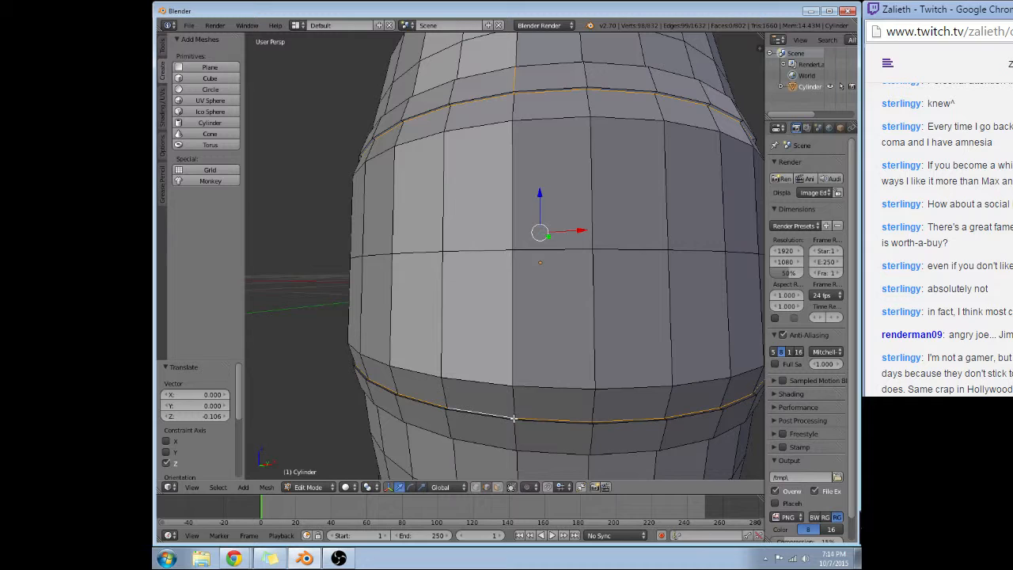
alt+shift+right_click(513, 418)
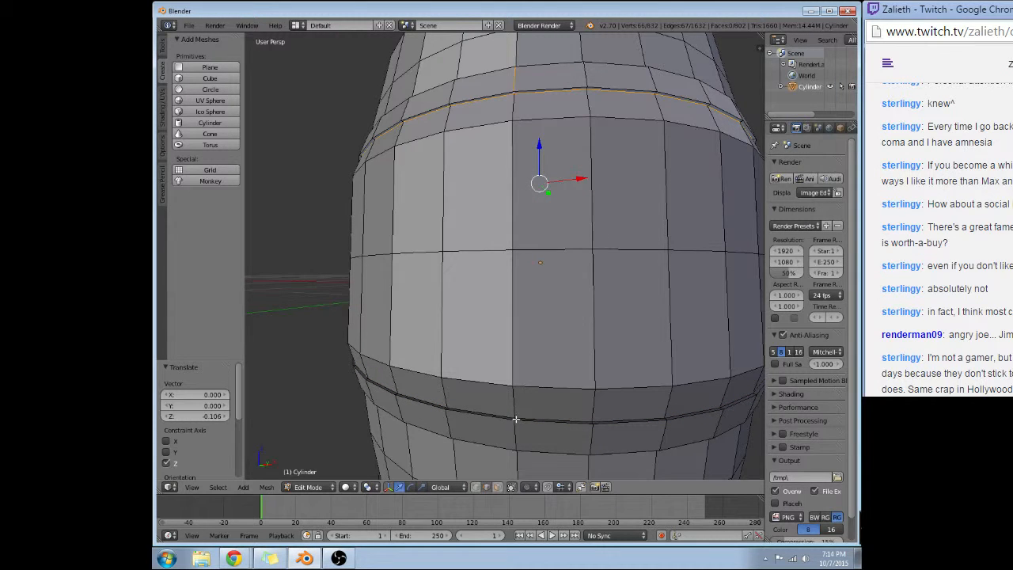
alt+shift+right_click(515, 407)
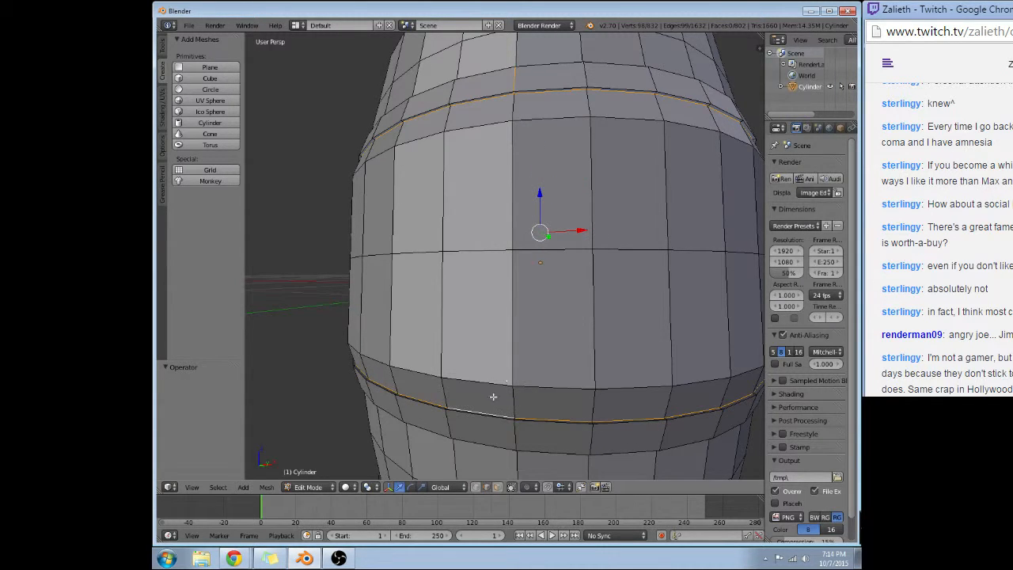
Add one vertical edge line across the lower hoop and the hoop's lower edge loop to the selection.
scroll(493, 397, up, 6)
scroll(546, 404, down, 2)
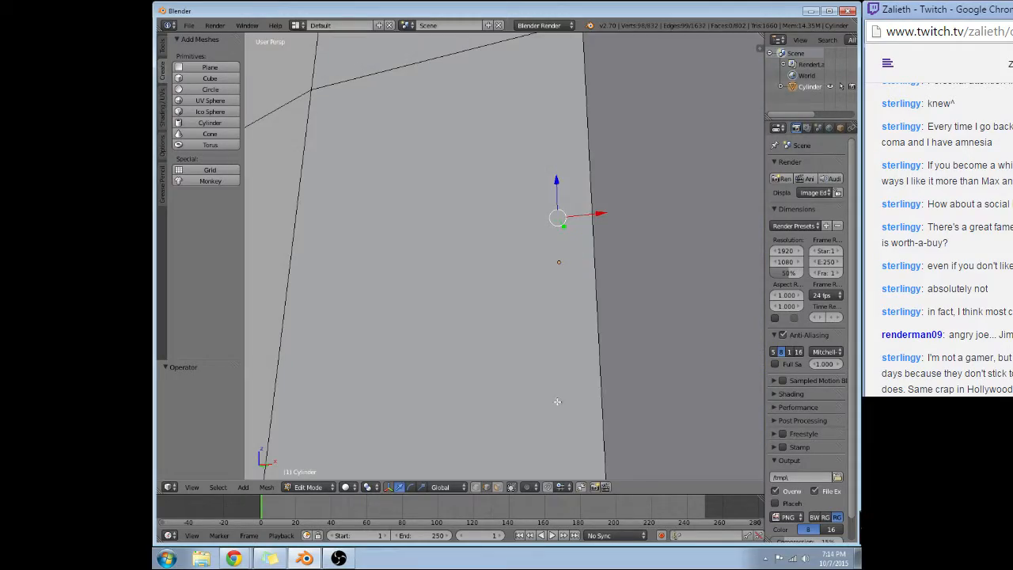
middle_drag(557, 402, 610, 385)
scroll(608, 380, down, 3)
middle_drag(579, 296, 535, 366)
scroll(565, 345, up, 3)
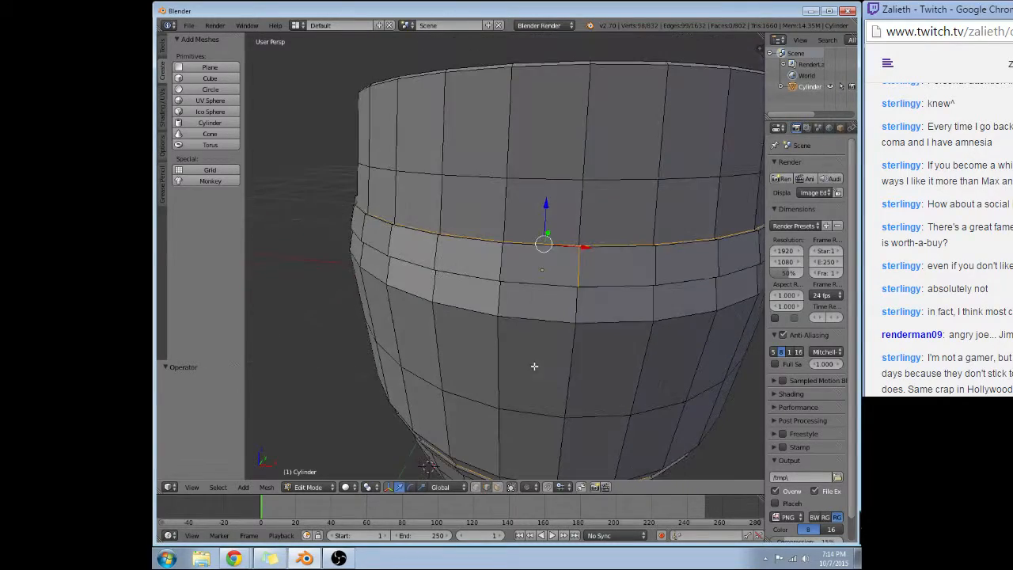
middle_drag(579, 401, 569, 347)
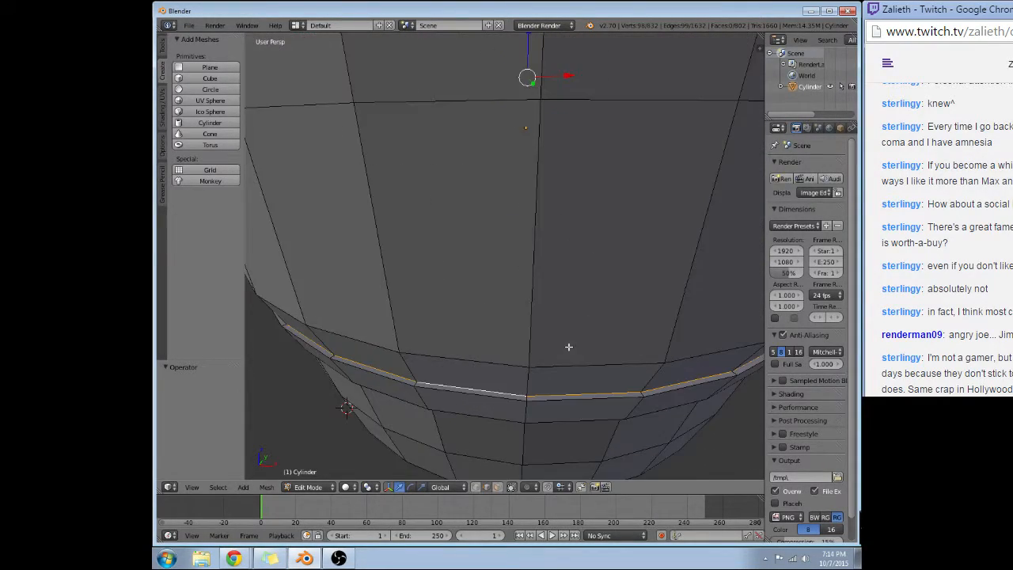
shift+right_click(527, 399)
shift+right_click(529, 410)
middle_drag(528, 409, 495, 208)
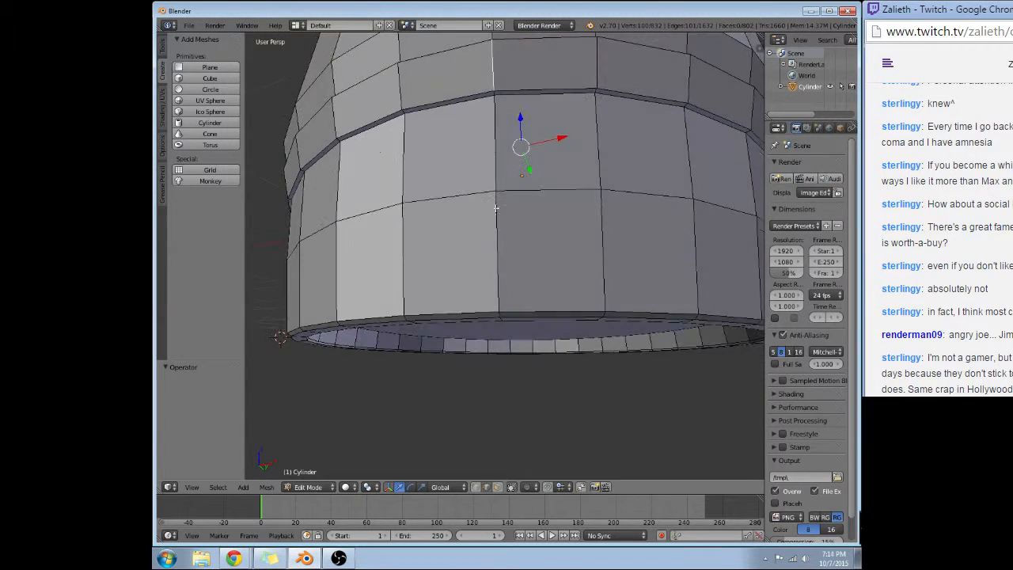
alt+shift+right_click(506, 95)
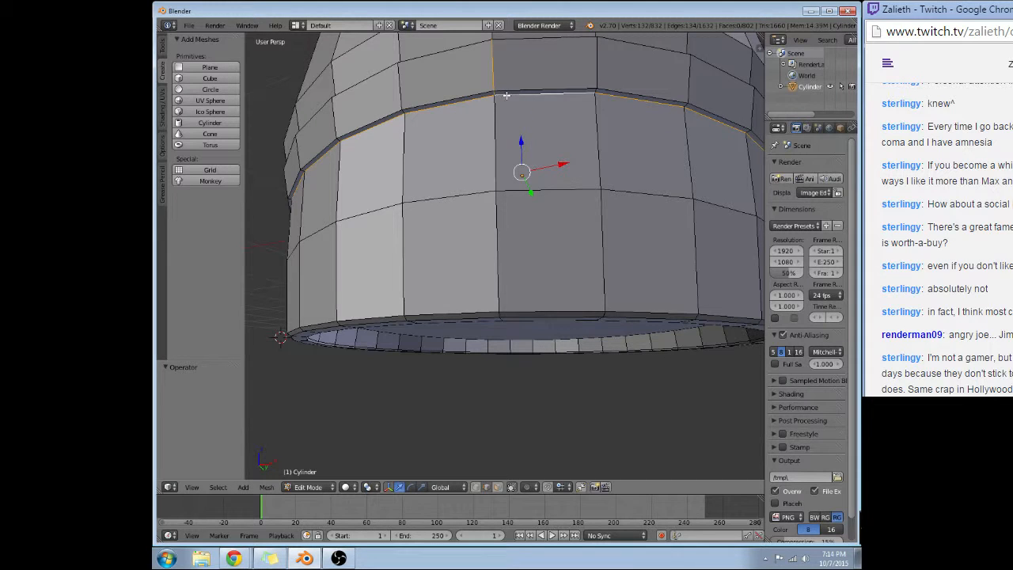
Add the edge loops around the barrel's bottom and top end caps to the selection.
middle_drag(512, 253, 510, 157)
key(f)
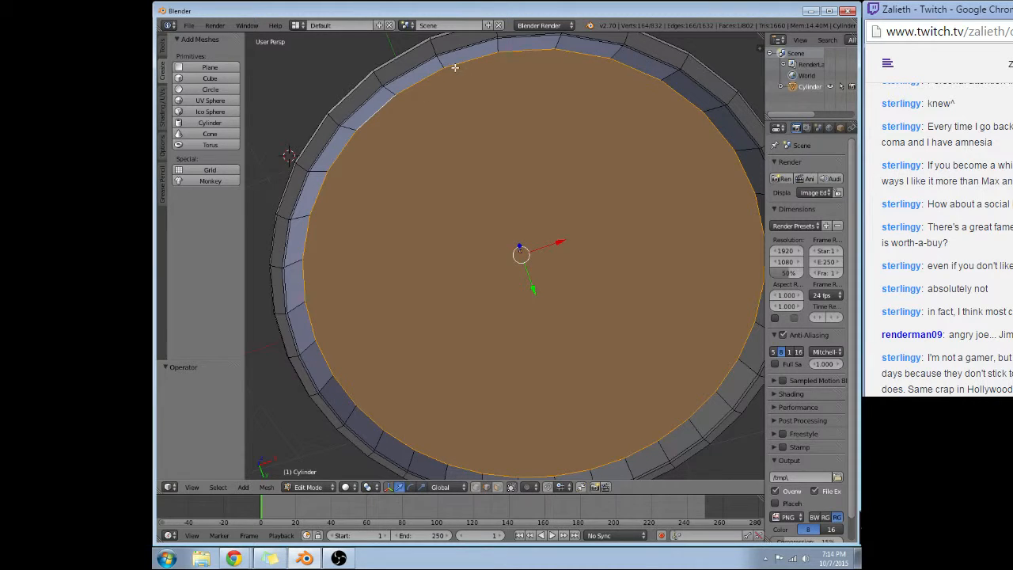
middle_drag(455, 67, 499, 215)
alt+shift+right_click(280, 190)
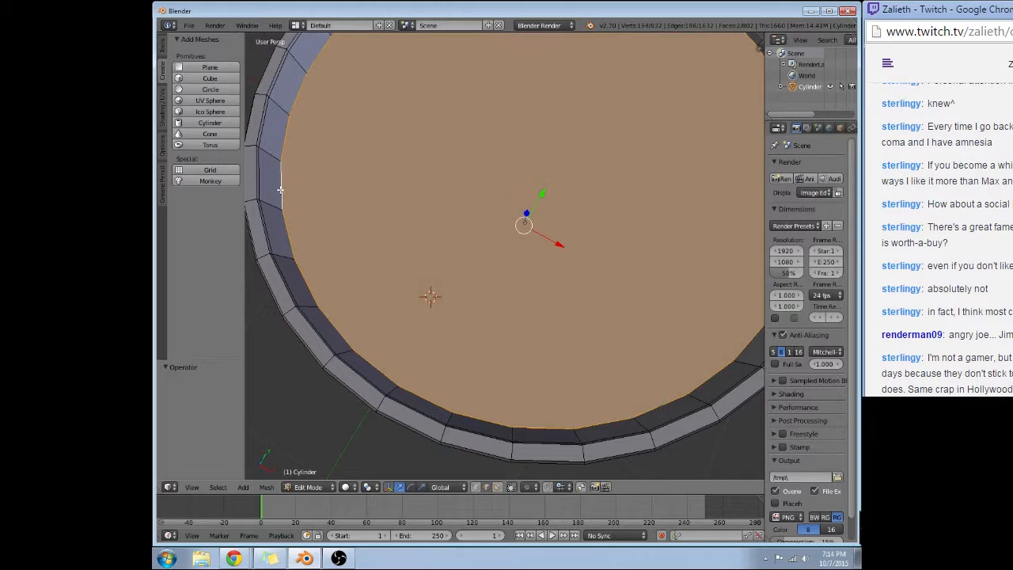
Mark the selected hoop and end cap edges as seams and inspect them around the barrel.
click(267, 487)
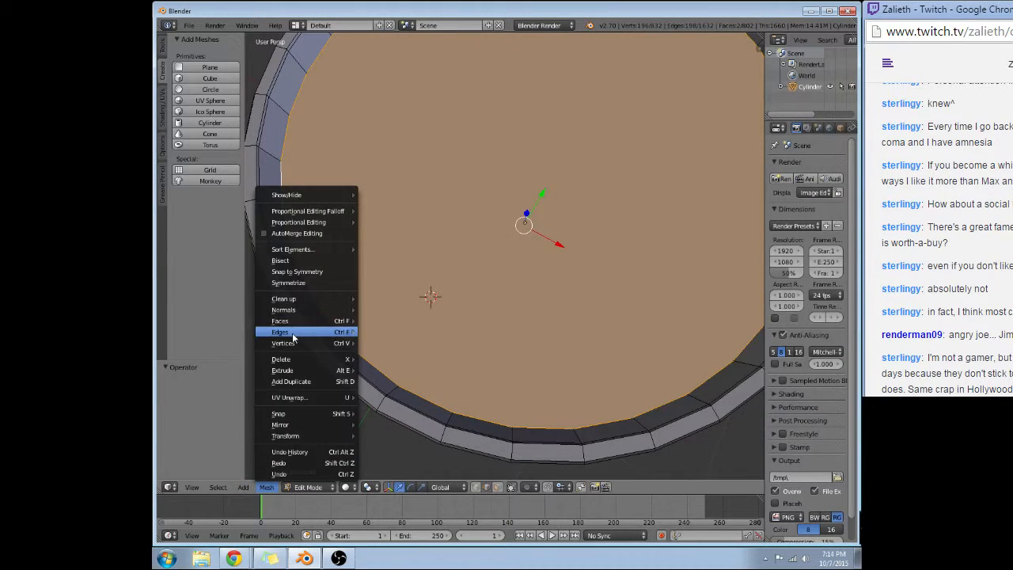
mouse_move(294, 333)
click(406, 142)
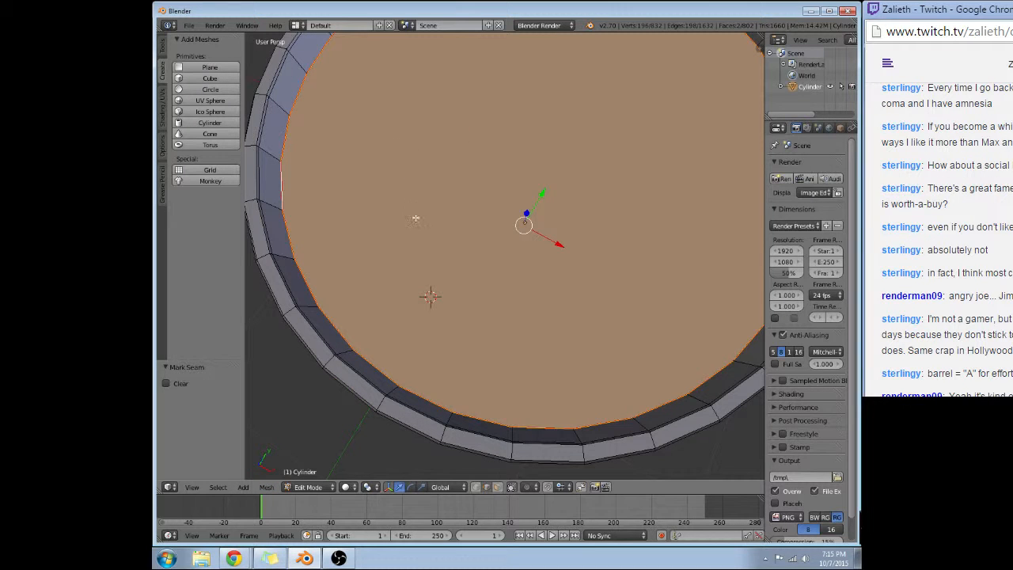
right_click(306, 287)
scroll(388, 289, down, 5)
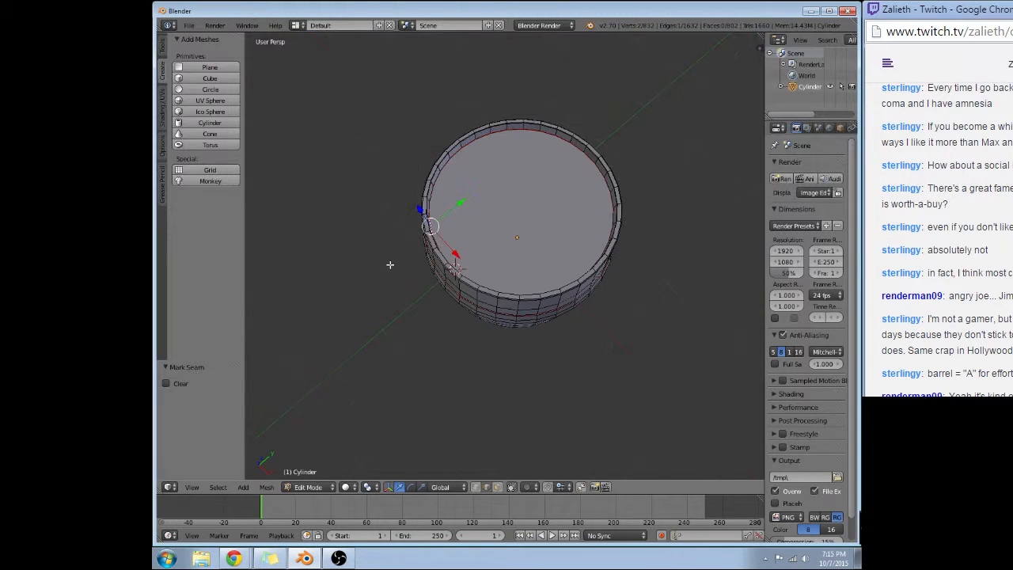
middle_drag(396, 273, 485, 199)
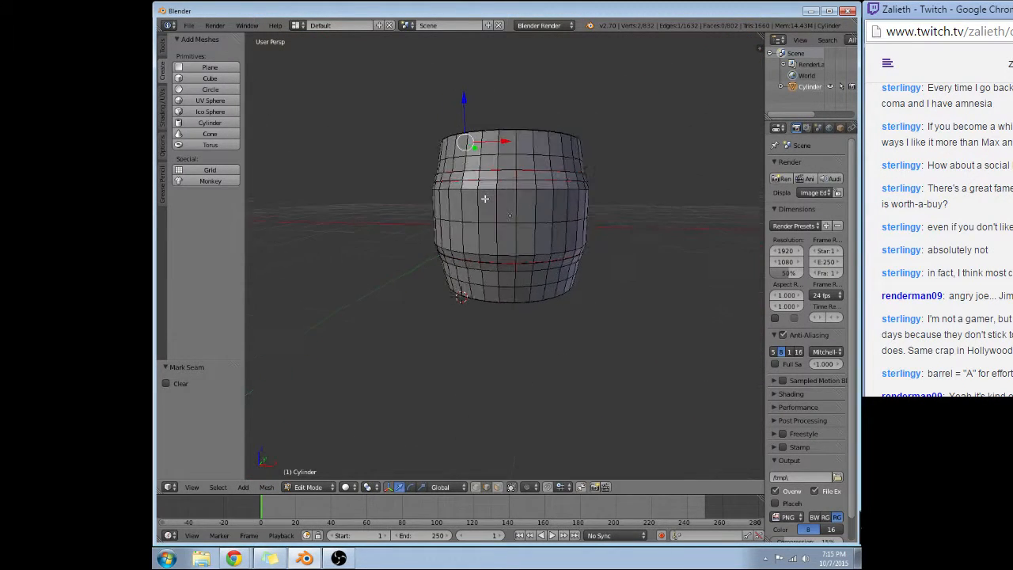
Select the whole barrel mesh and unwrap it along the marked seams.
key(a)
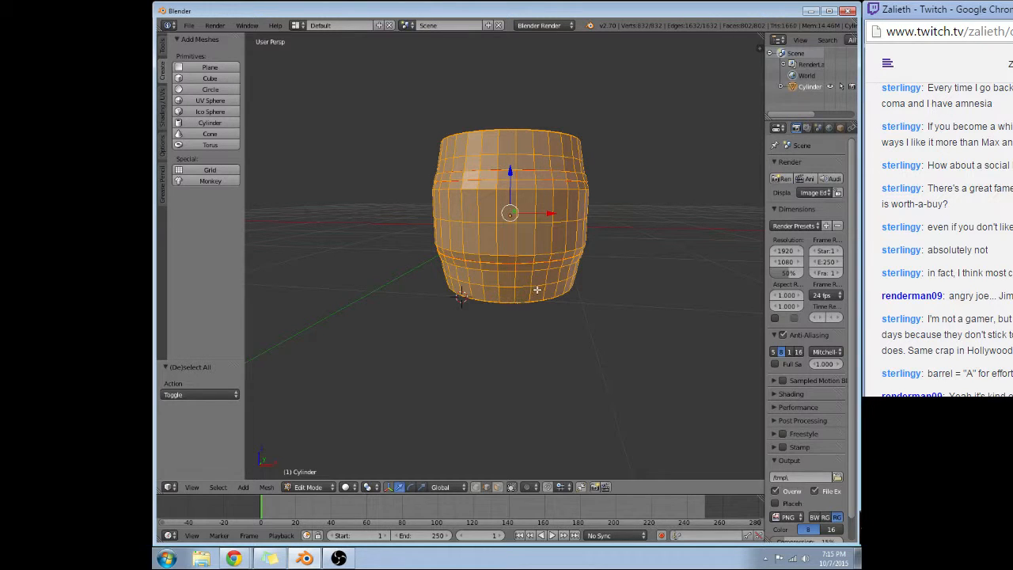
scroll(548, 275, up, 3)
shift+middle_drag(595, 193, 569, 276)
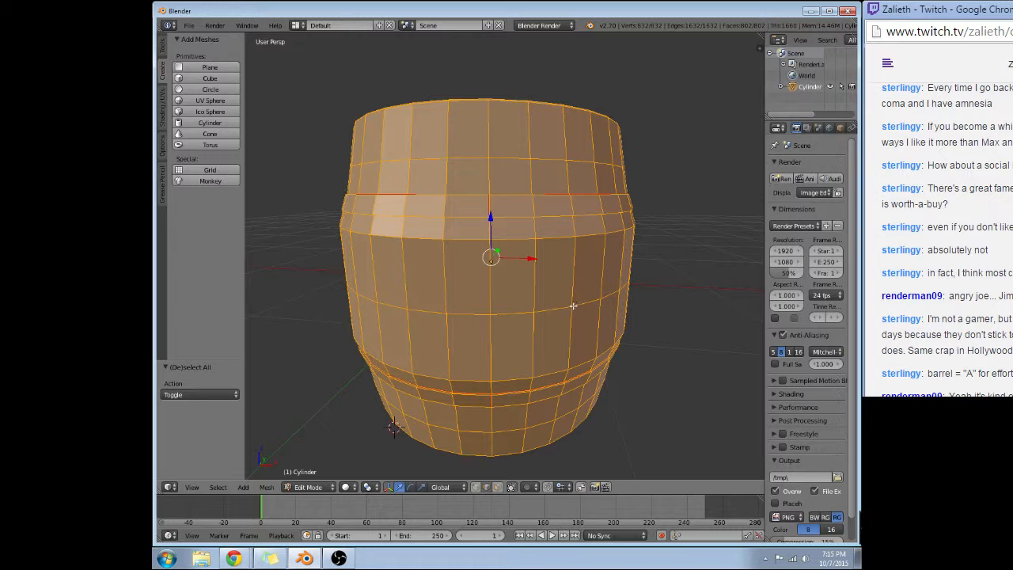
middle_drag(630, 305, 593, 288)
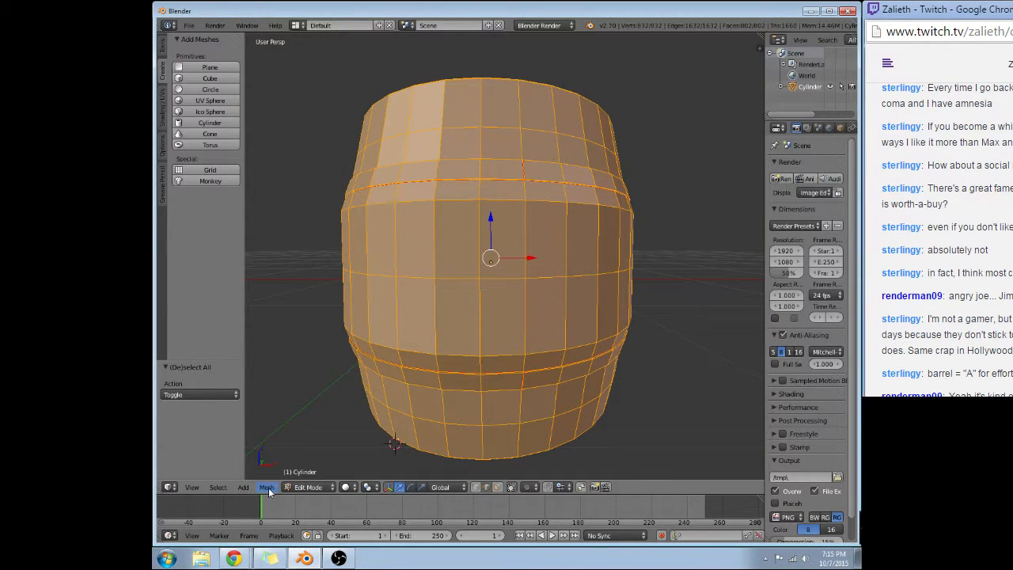
click(267, 487)
mouse_move(298, 398)
click(381, 396)
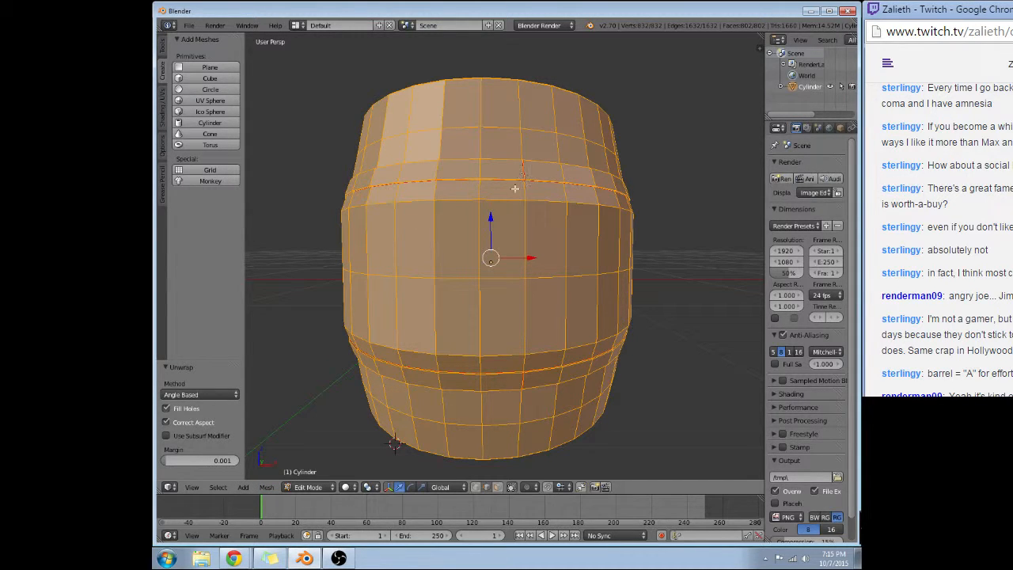
Switch the 3D view to the UV/Image Editor to show the barrel's unwrapped layout.
click(169, 487)
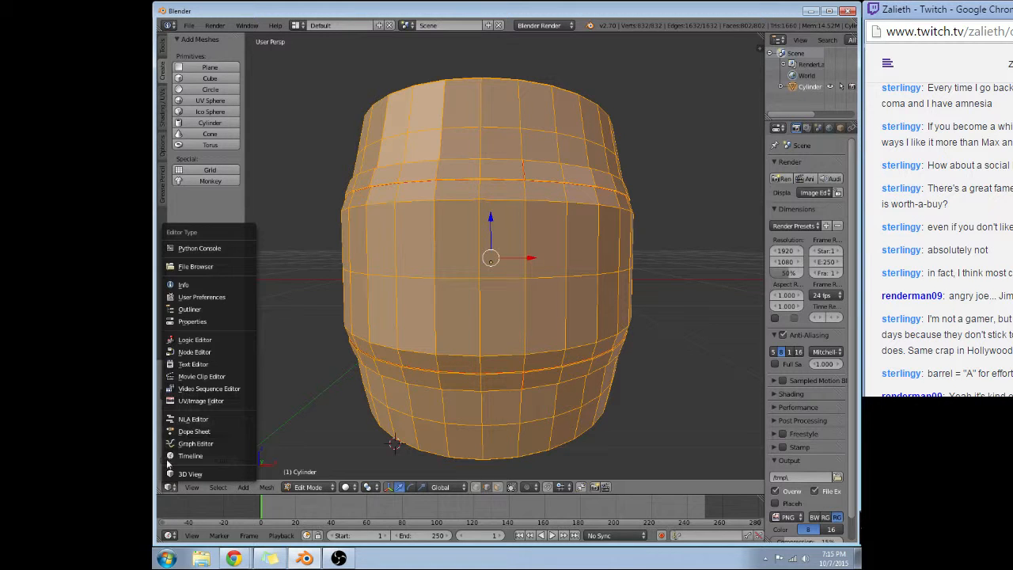
click(188, 403)
scroll(438, 281, up, 6)
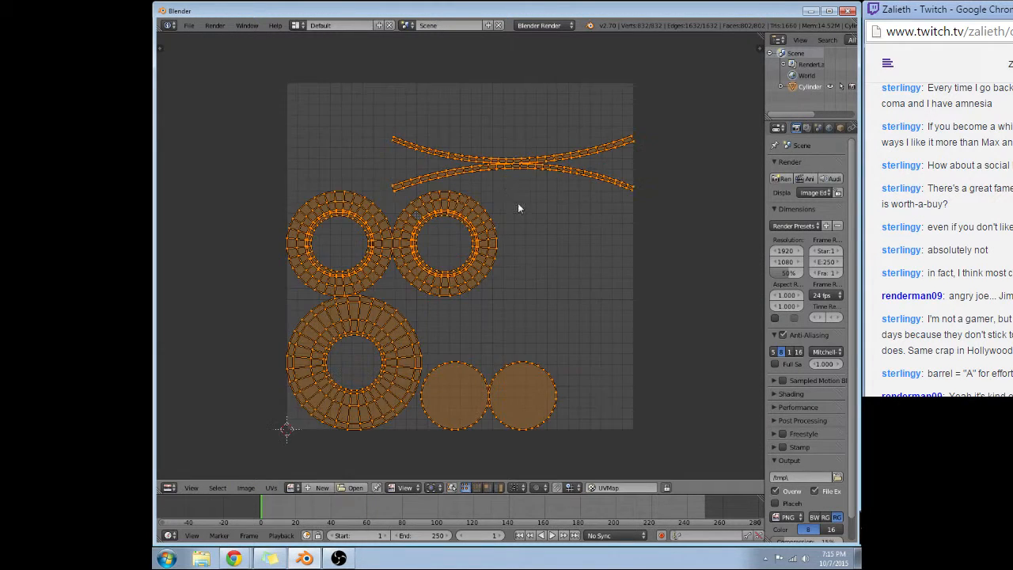
right_click(507, 102)
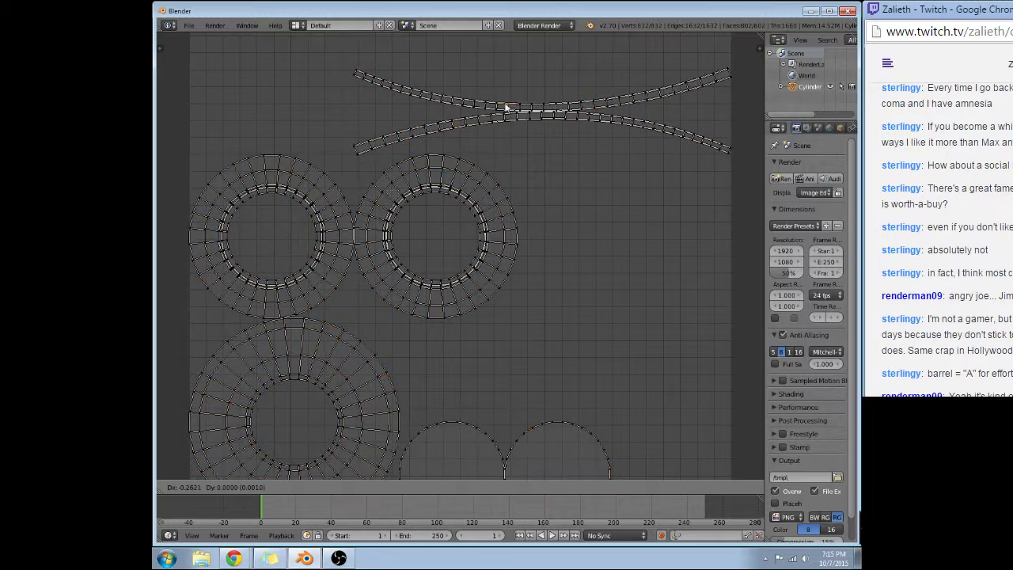
scroll(570, 99, up, 2)
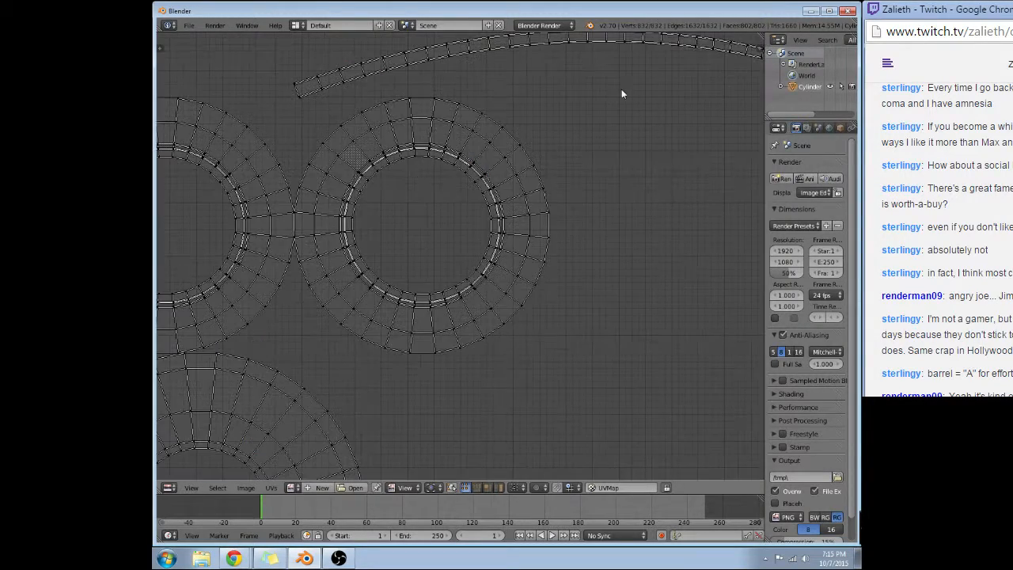
scroll(558, 127, up, 3)
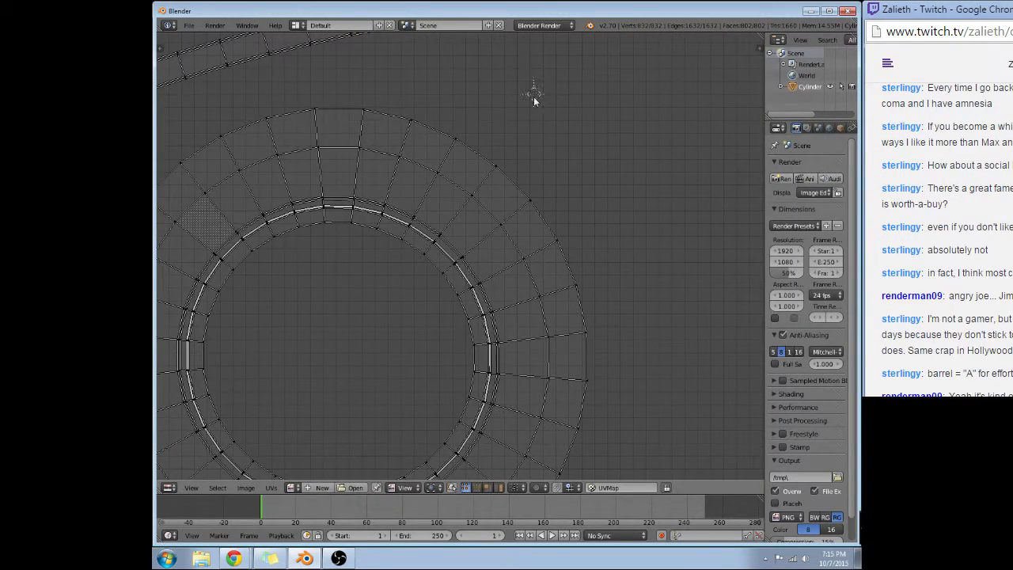
click(535, 95)
key(g)
right_click(586, 149)
Examine the UV islands of the hoop strips, the ring-shaped barrel sections and the round end caps.
middle_drag(593, 63, 548, 175)
scroll(554, 122, down, 2)
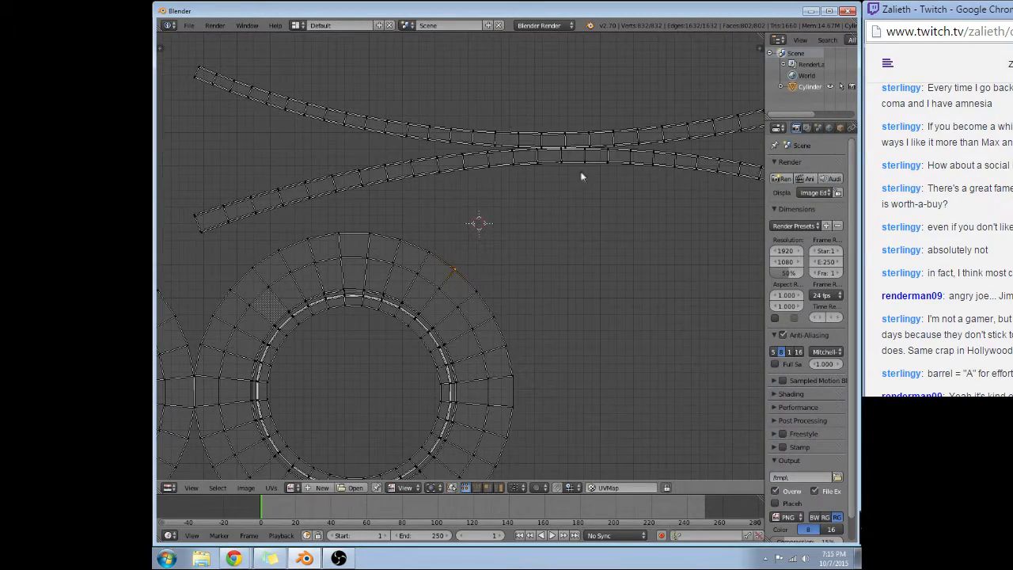
scroll(582, 176, down, 4)
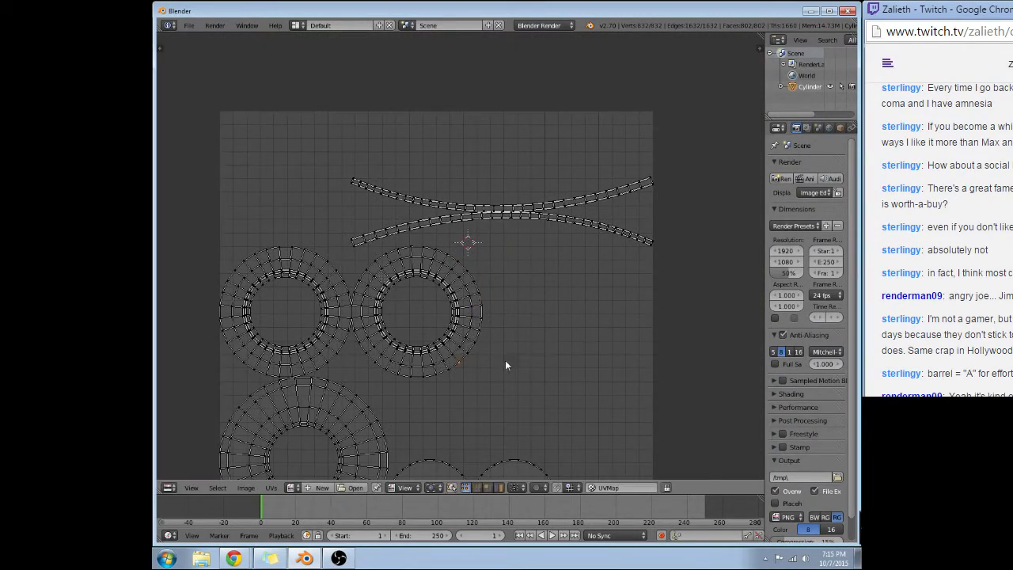
scroll(507, 365, up, 1)
middle_drag(506, 366, 514, 314)
middle_drag(517, 372, 546, 182)
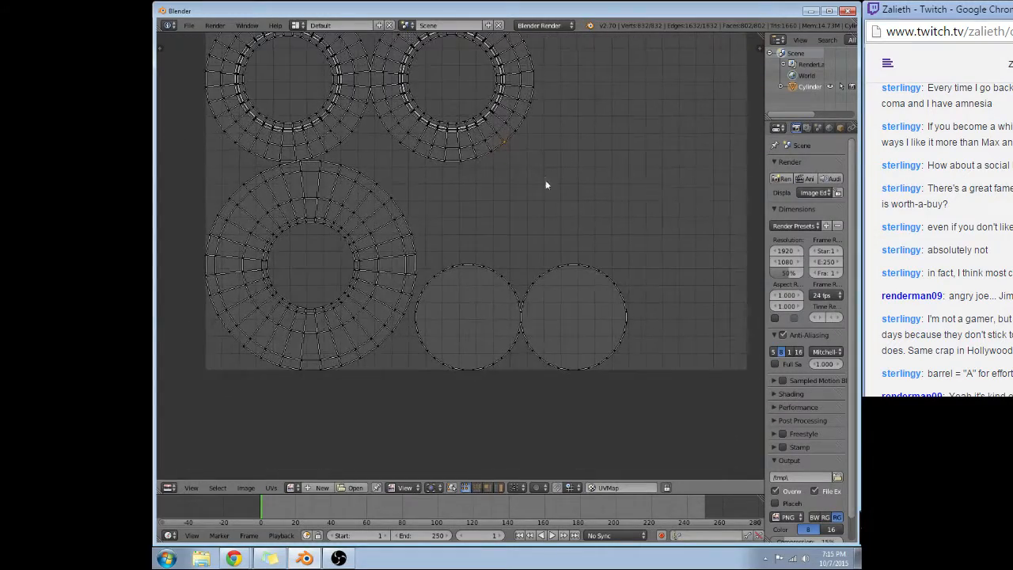
middle_drag(400, 255, 432, 248)
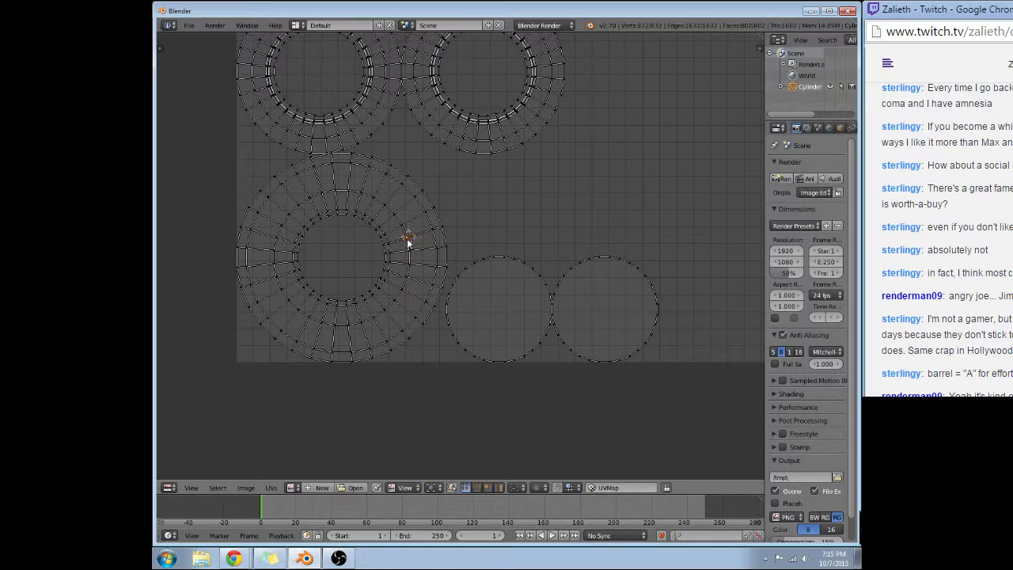
key(g)
right_click(413, 235)
middle_drag(360, 255, 384, 220)
scroll(499, 214, down, 1)
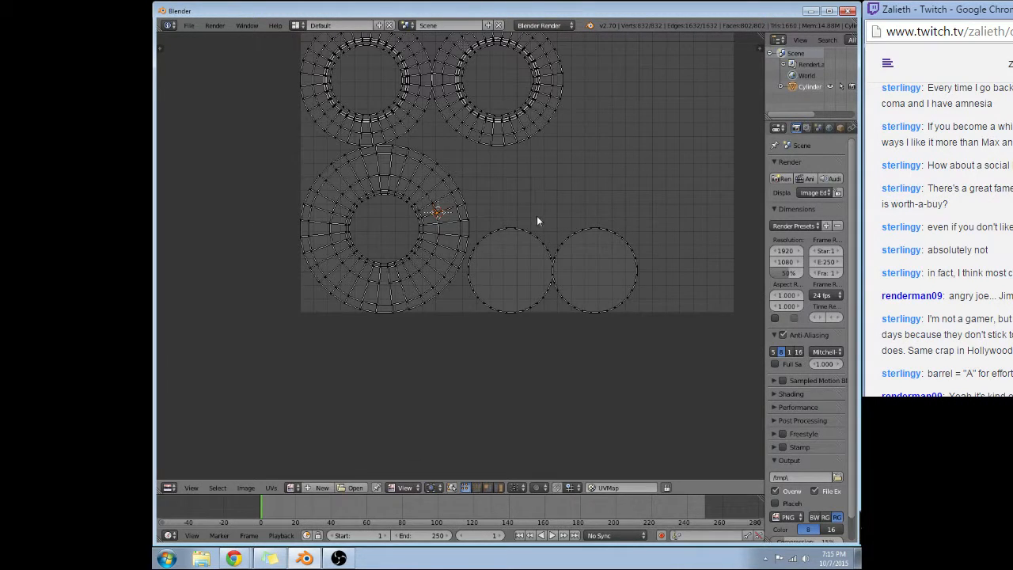
scroll(564, 178, down, 2)
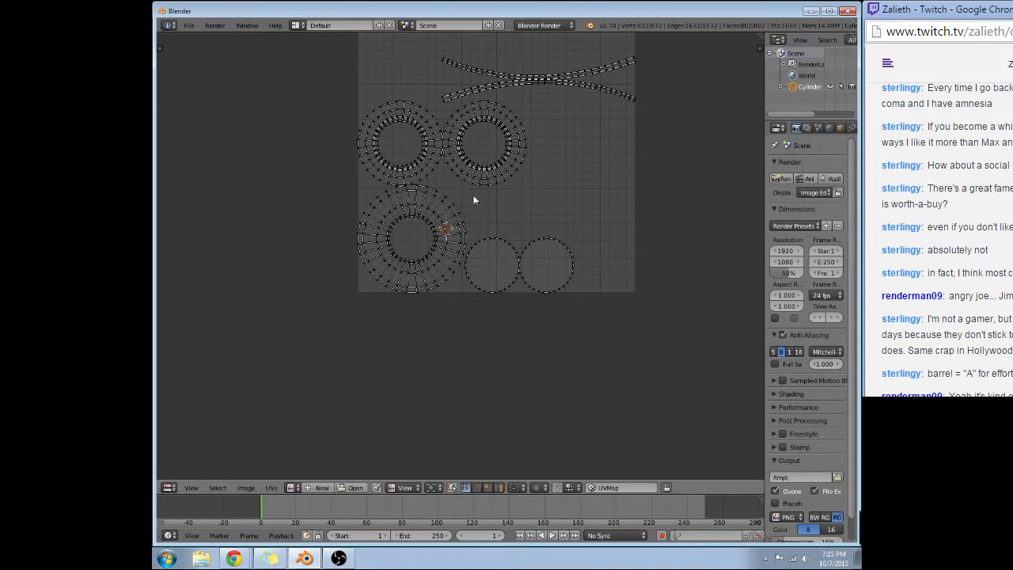
Examine the closely spaced edge loops in the ring-shaped UV islands at close range.
scroll(480, 191, up, 3)
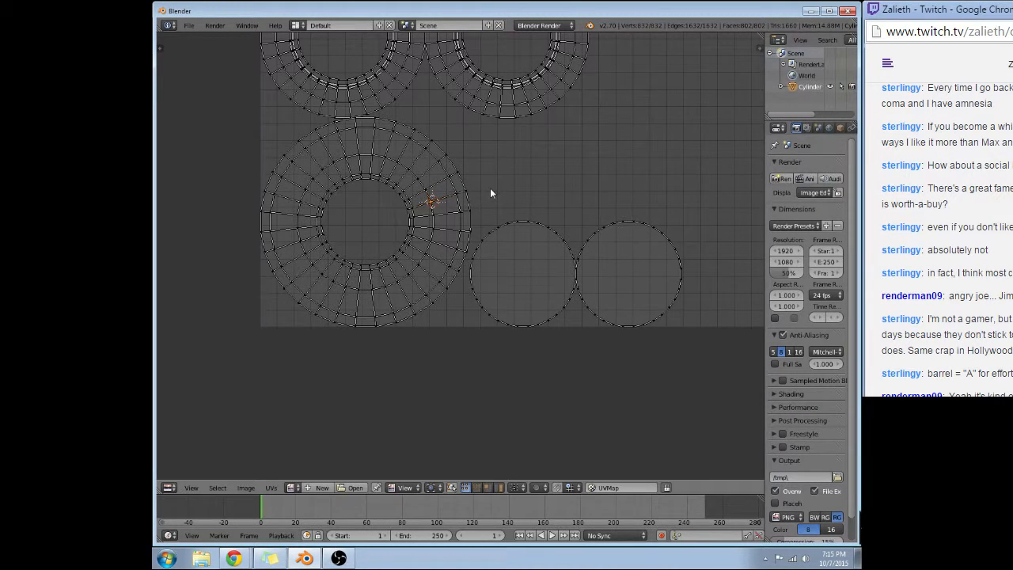
scroll(492, 189, down, 2)
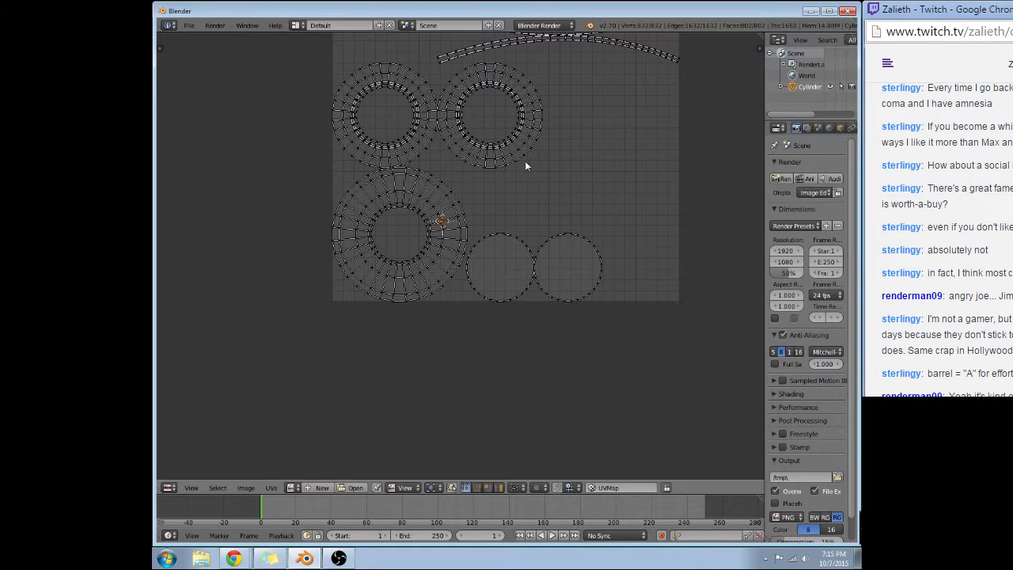
middle_drag(526, 163, 476, 228)
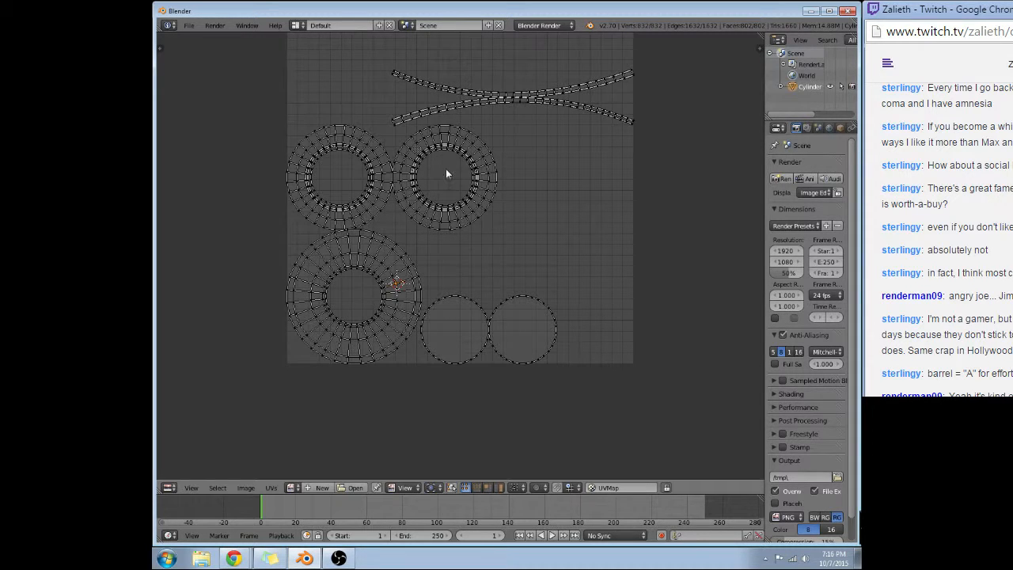
scroll(431, 161, up, 8)
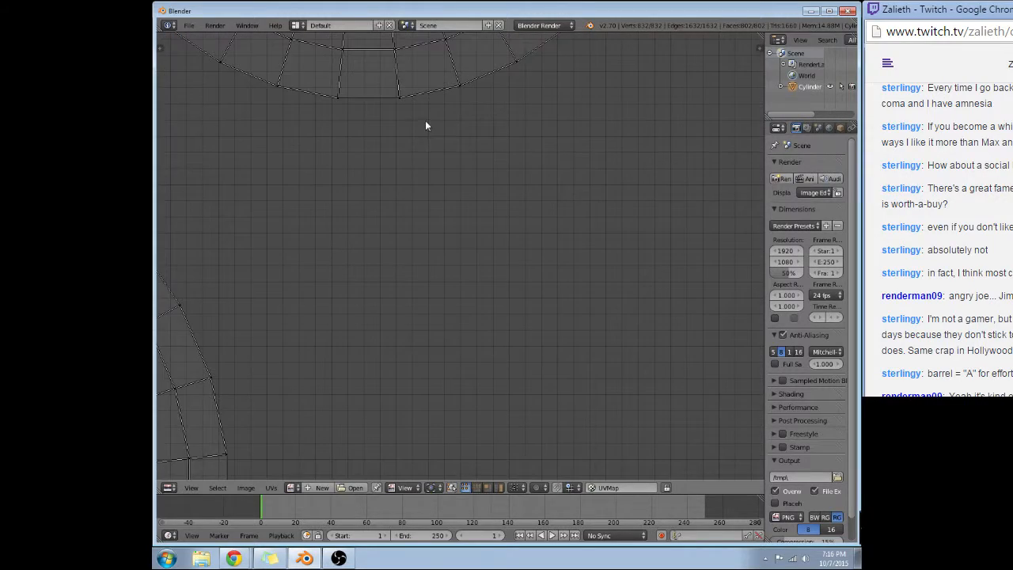
scroll(425, 127, down, 3)
scroll(436, 121, up, 3)
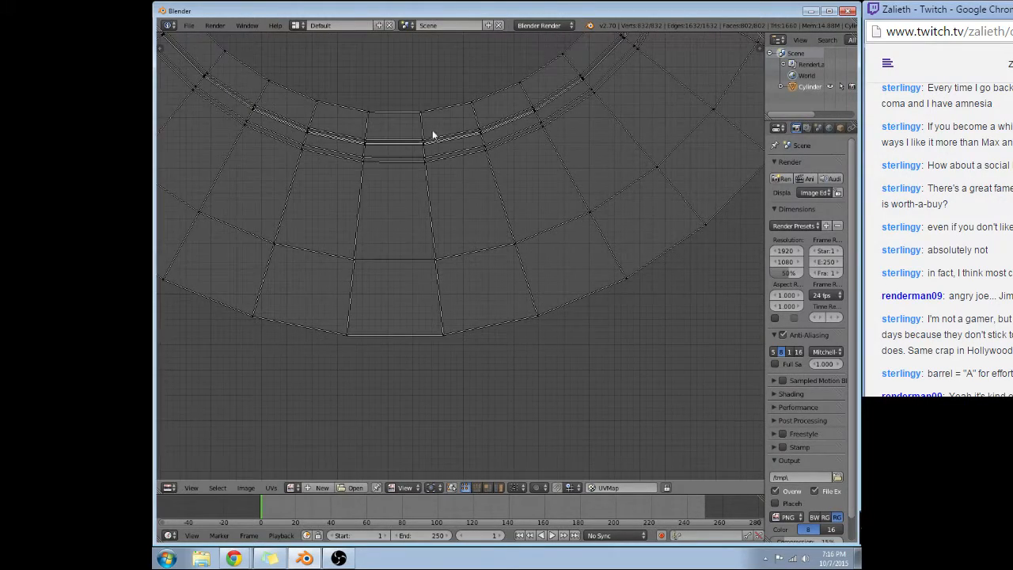
scroll(439, 127, up, 5)
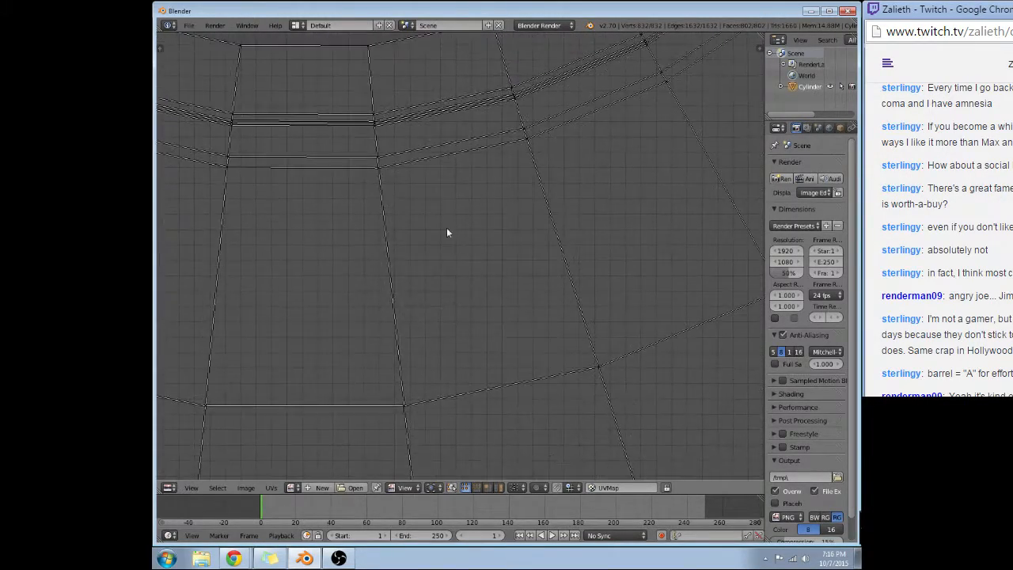
scroll(421, 107, down, 5)
scroll(425, 190, up, 5)
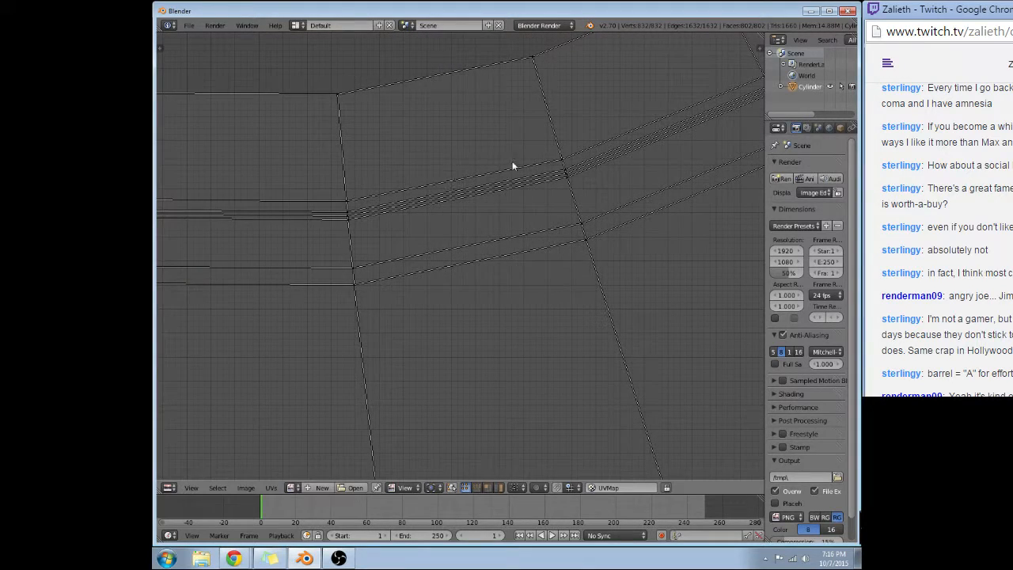
scroll(502, 182, down, 5)
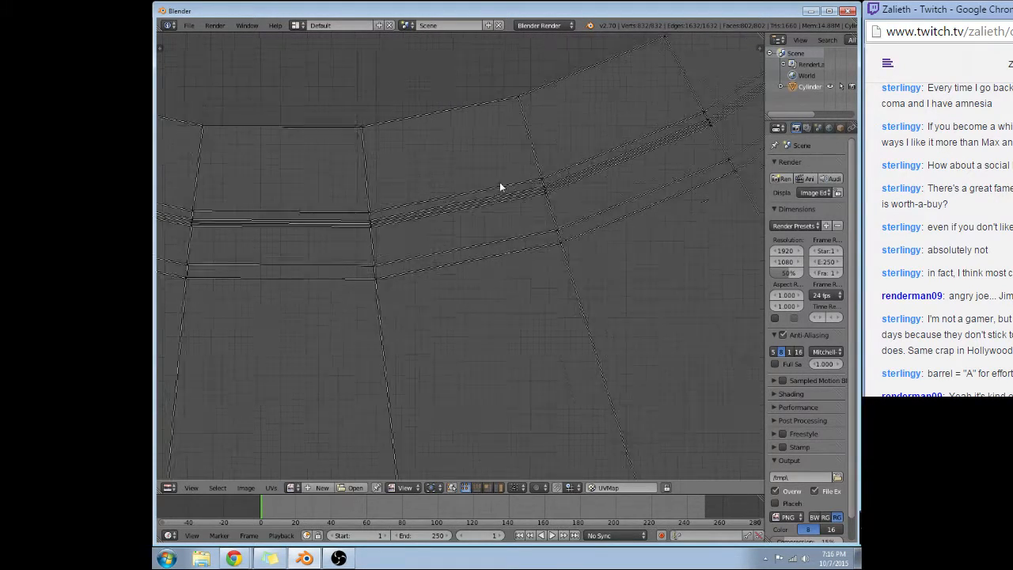
scroll(502, 176, down, 3)
scroll(459, 221, up, 6)
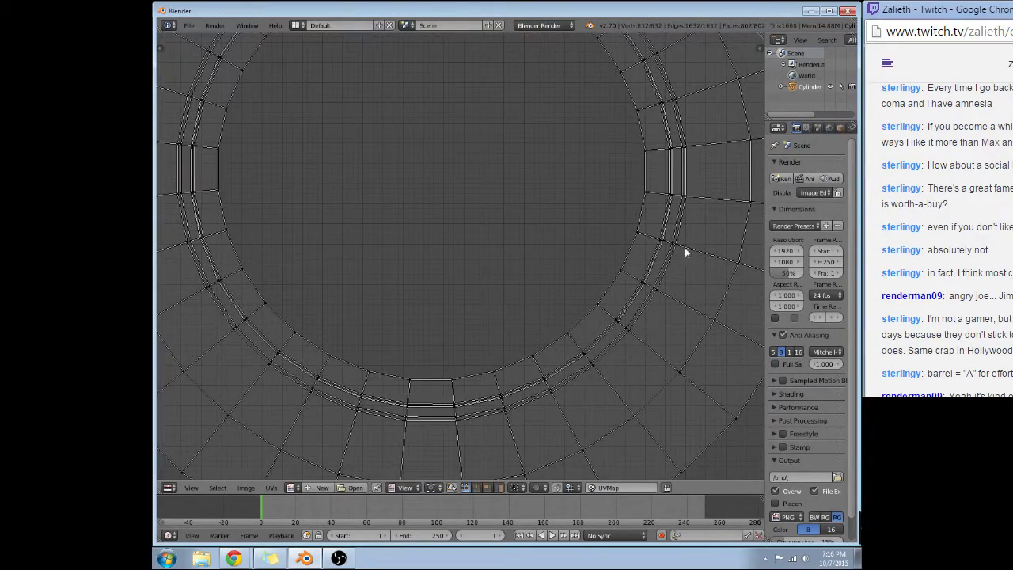
Examine where the outer edges of the two upper ring islands touch, and review the whole UV layout.
scroll(578, 227, down, 2)
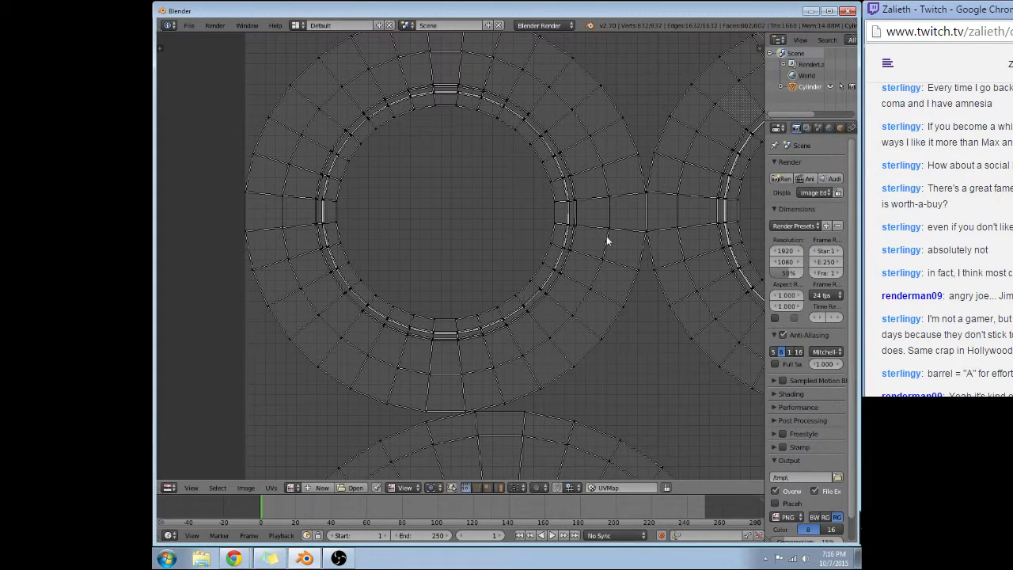
scroll(666, 225, down, 1)
scroll(587, 237, up, 4)
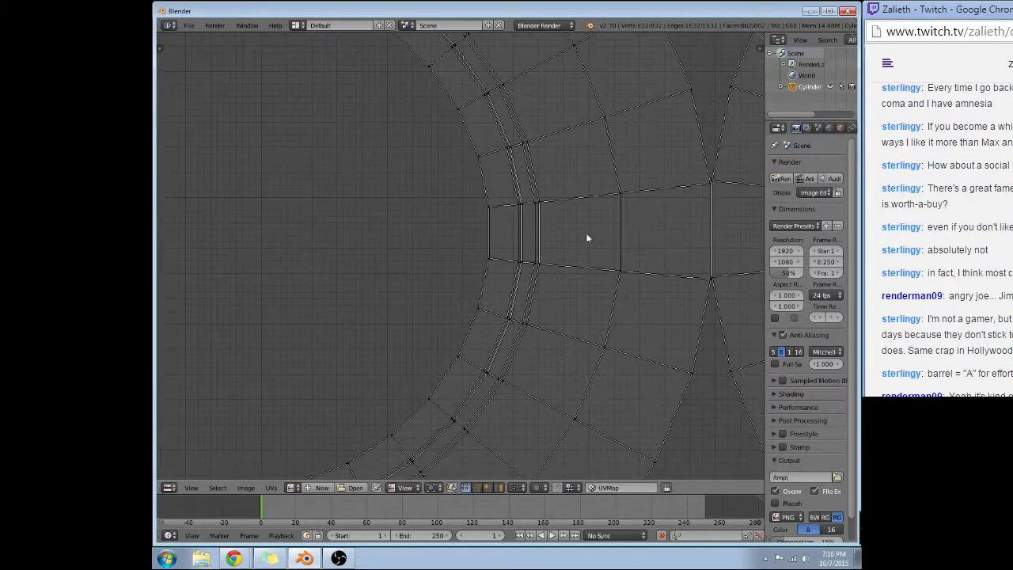
middle_drag(685, 219, 585, 240)
scroll(650, 235, up, 2)
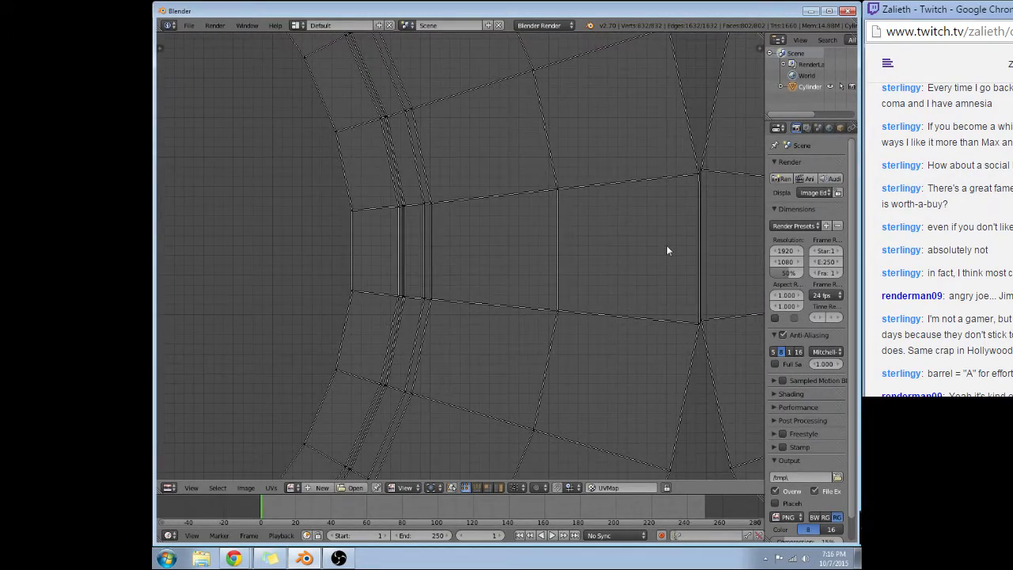
middle_drag(661, 243, 496, 217)
scroll(544, 220, up, 2)
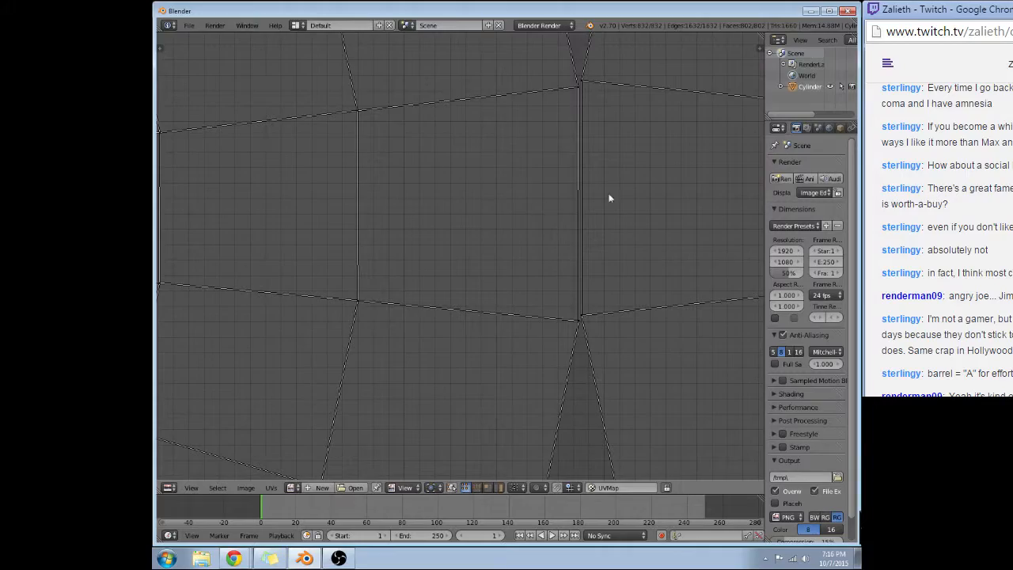
scroll(563, 252, down, 3)
scroll(561, 252, down, 8)
middle_drag(506, 336, 497, 273)
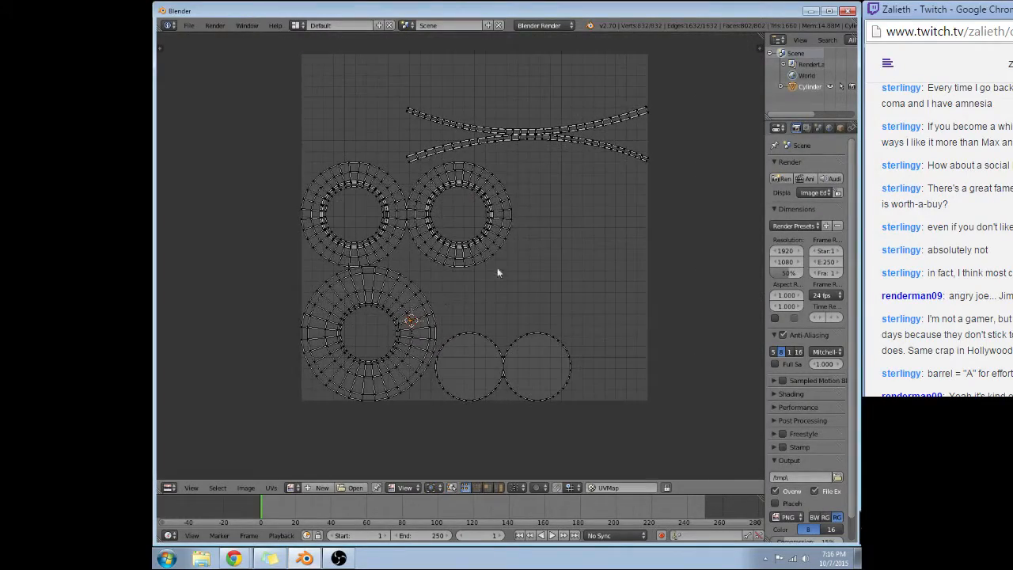
Switch UV selection to island mode and select the right-hand ring island of the upper pair.
click(500, 487)
right_click(498, 211)
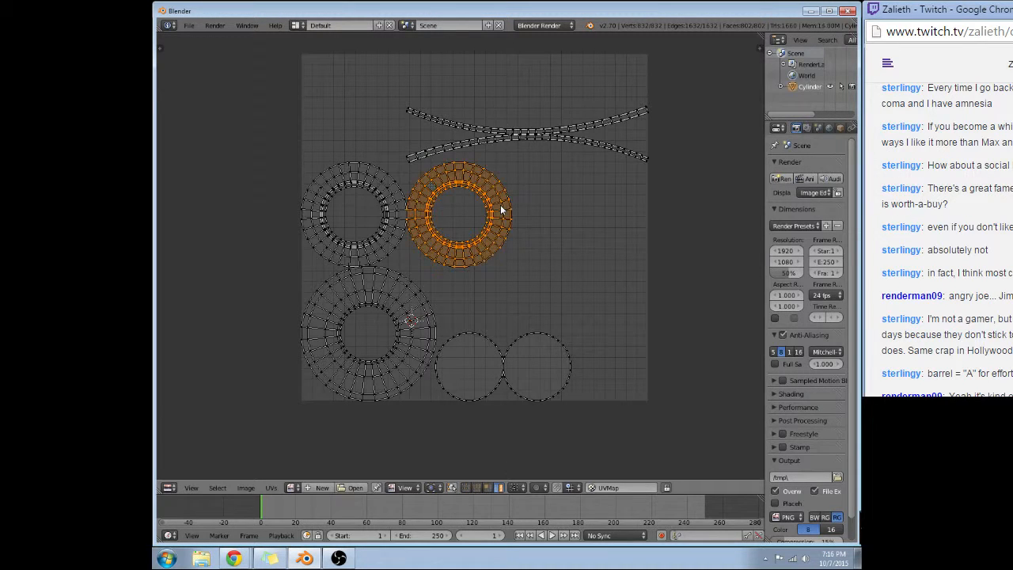
key(g)
key(Escape)
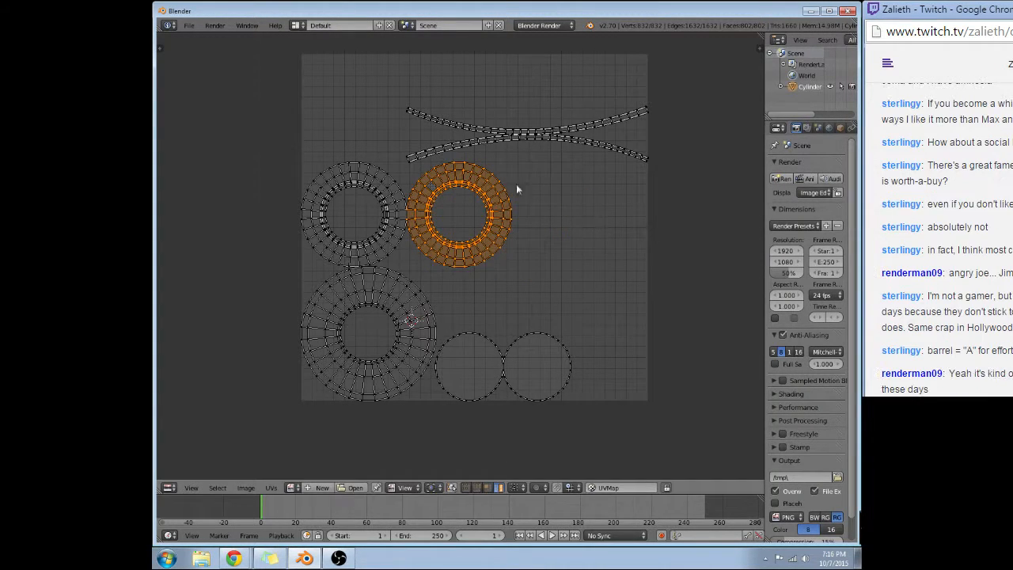
Move both curved hoop strip islands up and to the left, leaving a gap between them.
right_click(555, 131)
key(g)
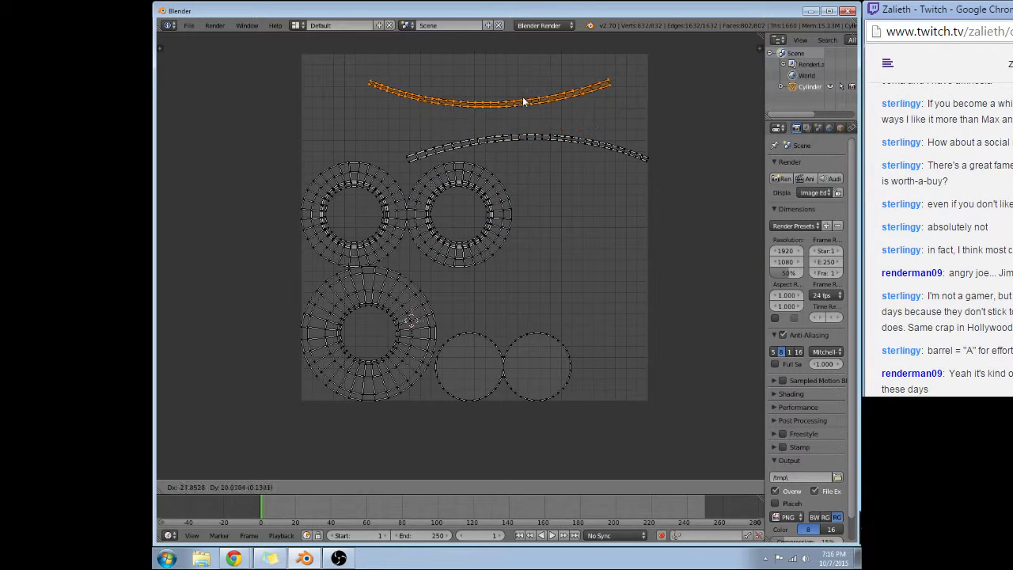
click(523, 97)
right_click(554, 137)
key(g)
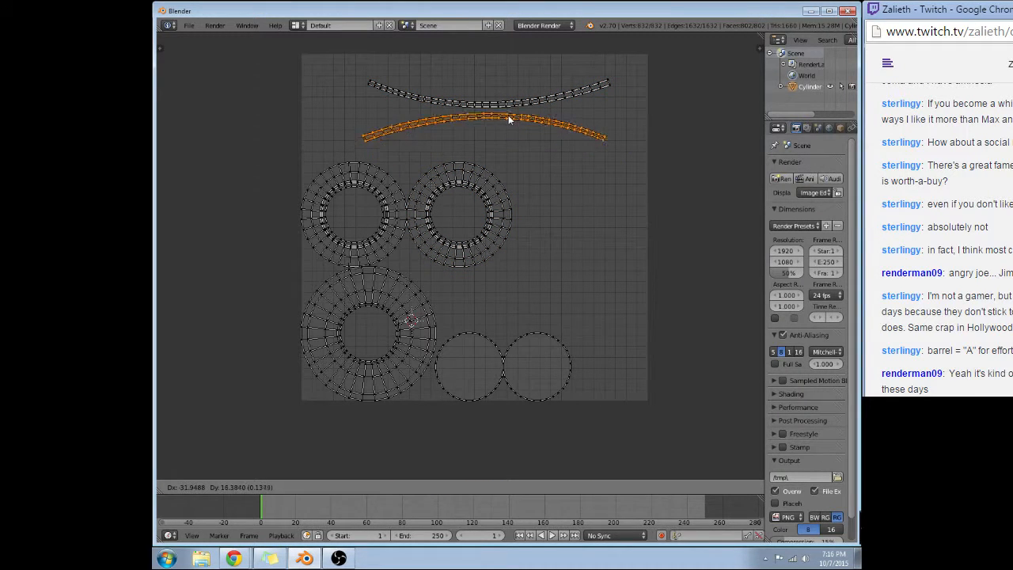
click(510, 115)
Space out the two upper ring islands and shift the large lower ring slightly right, off the UV border.
right_click(486, 184)
key(g)
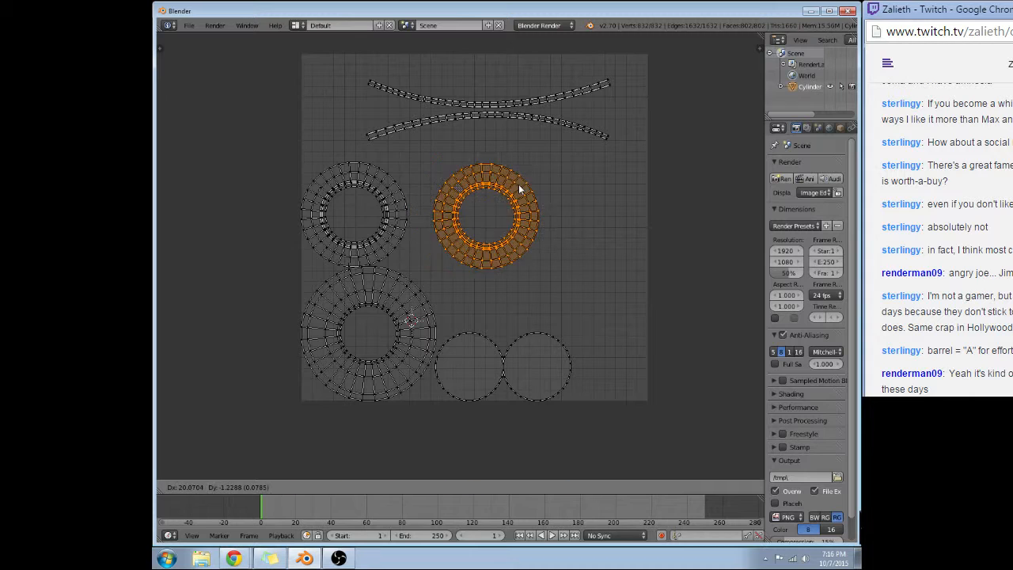
click(522, 184)
right_click(407, 205)
key(g)
click(421, 193)
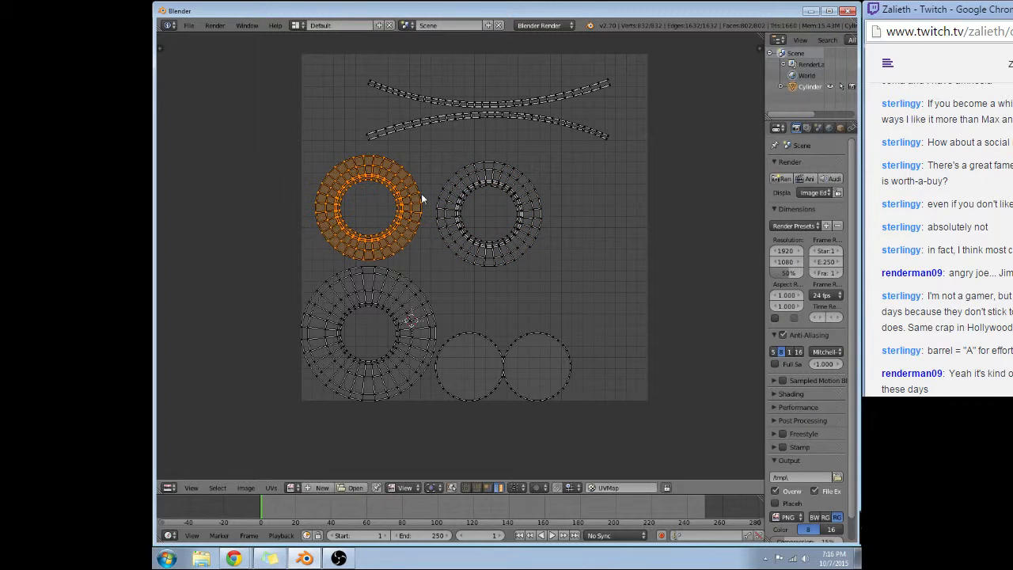
right_click(394, 299)
key(g)
click(397, 299)
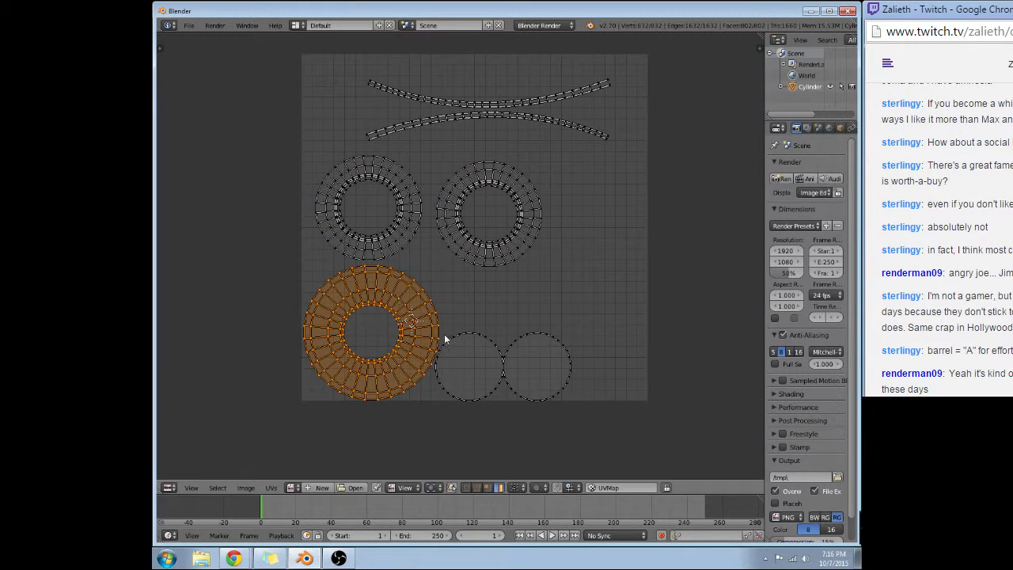
Move the two round end cap islands apart, placing one below the right-hand ring and the other farther right.
right_click(472, 355)
key(g)
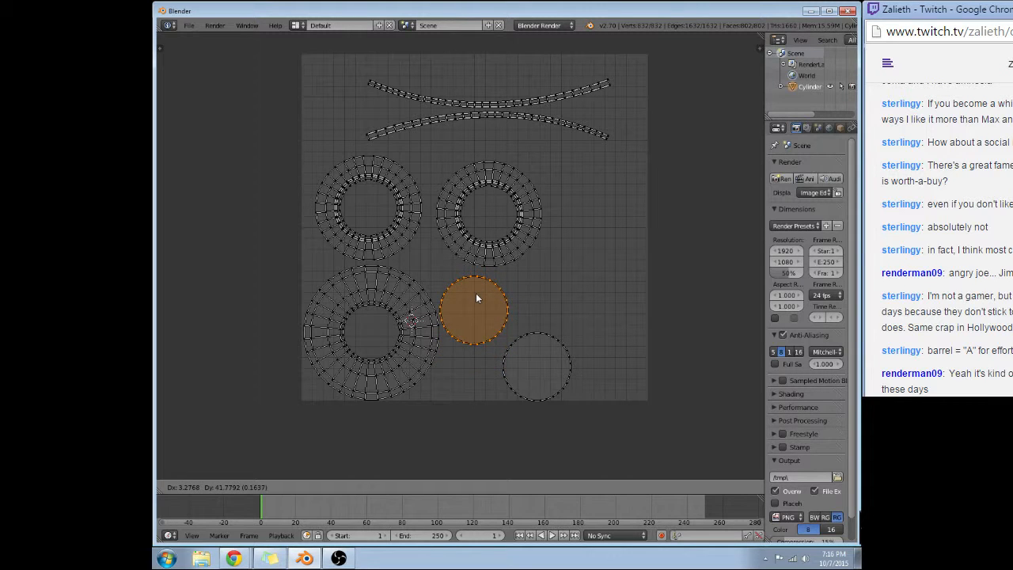
right_click(480, 300)
key(g)
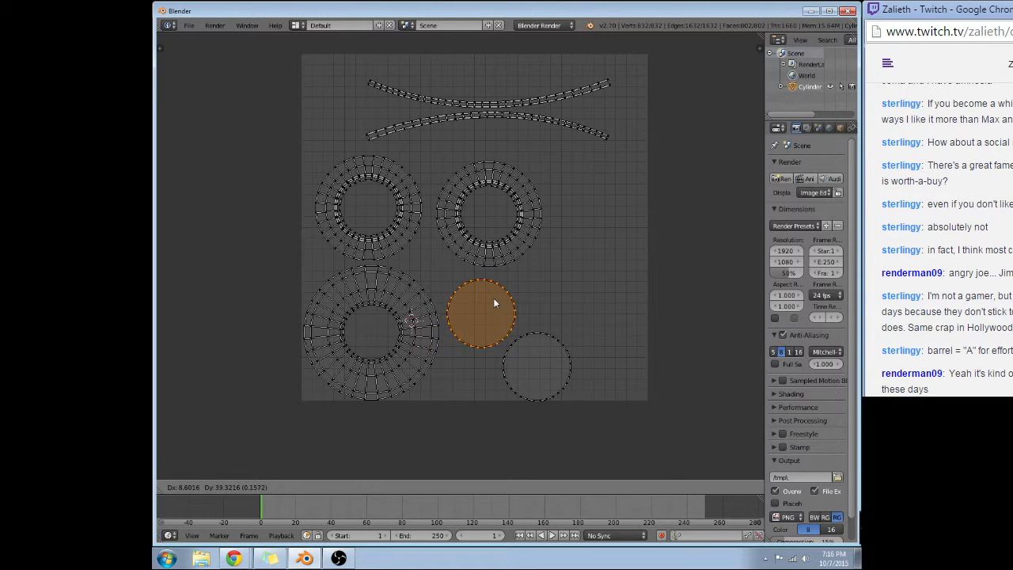
click(493, 299)
right_click(532, 367)
key(g)
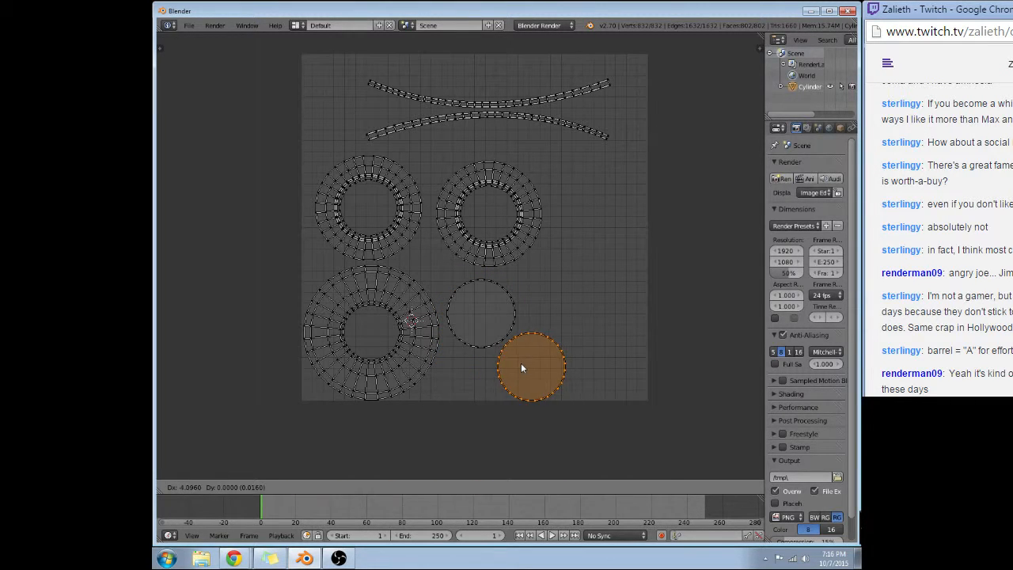
click(518, 364)
key(g)
click(562, 345)
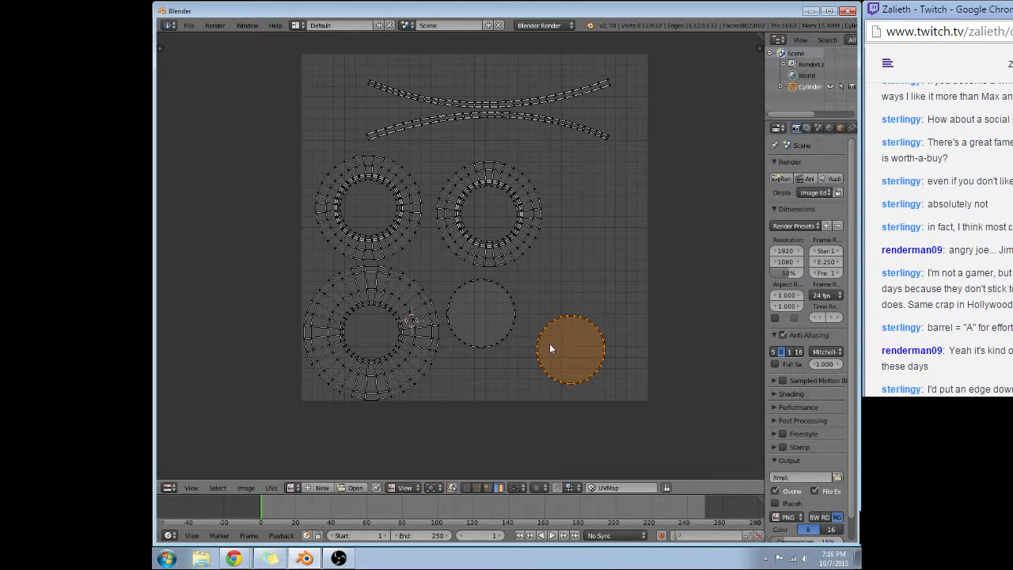
Check the gaps between the rearranged islands and switch the UV/Image Editor back to the 3D View.
scroll(386, 356, up, 2)
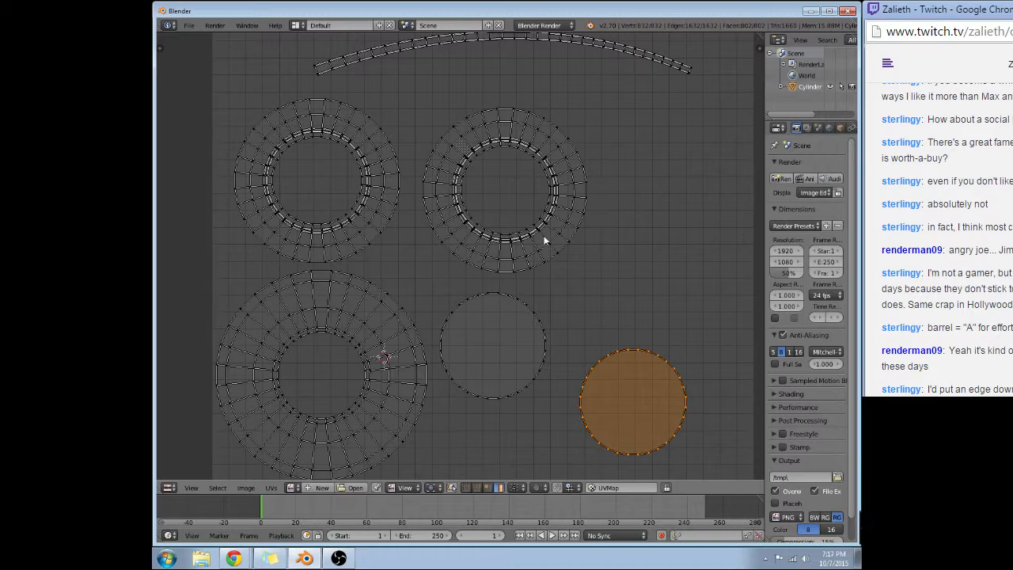
scroll(554, 218, down, 2)
scroll(435, 215, up, 5)
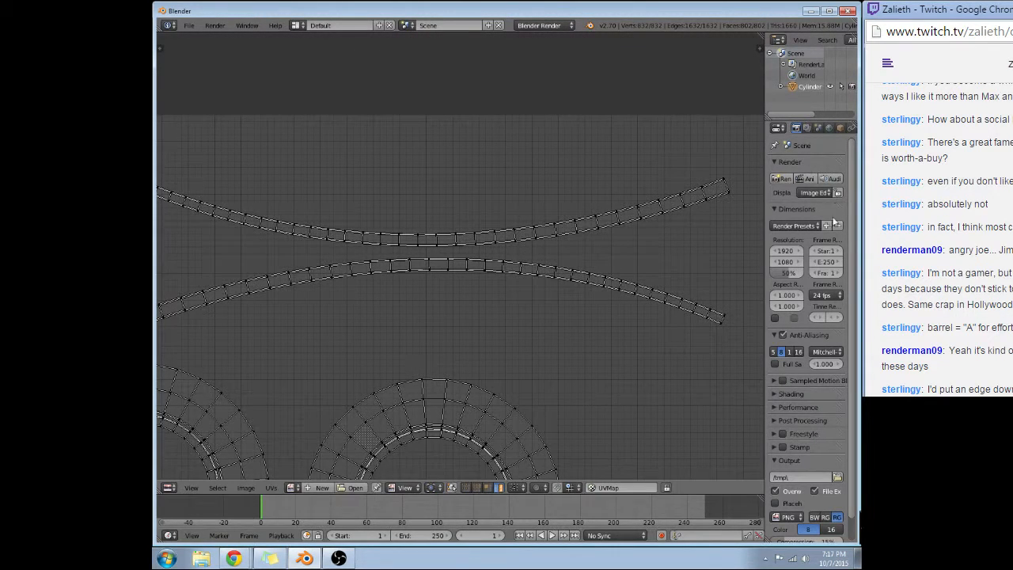
middle_drag(430, 355, 644, 190)
scroll(381, 278, up, 2)
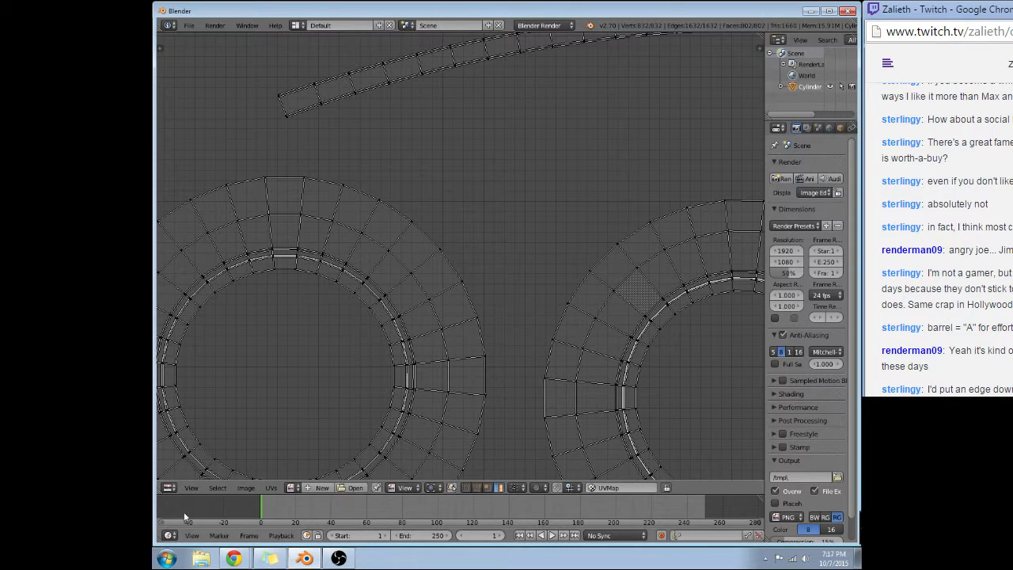
click(170, 489)
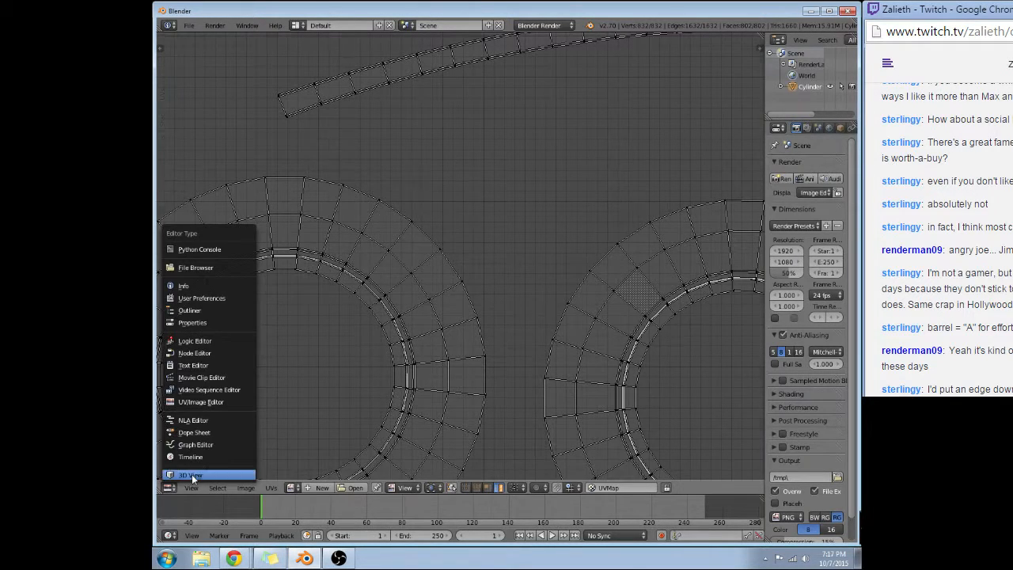
click(190, 477)
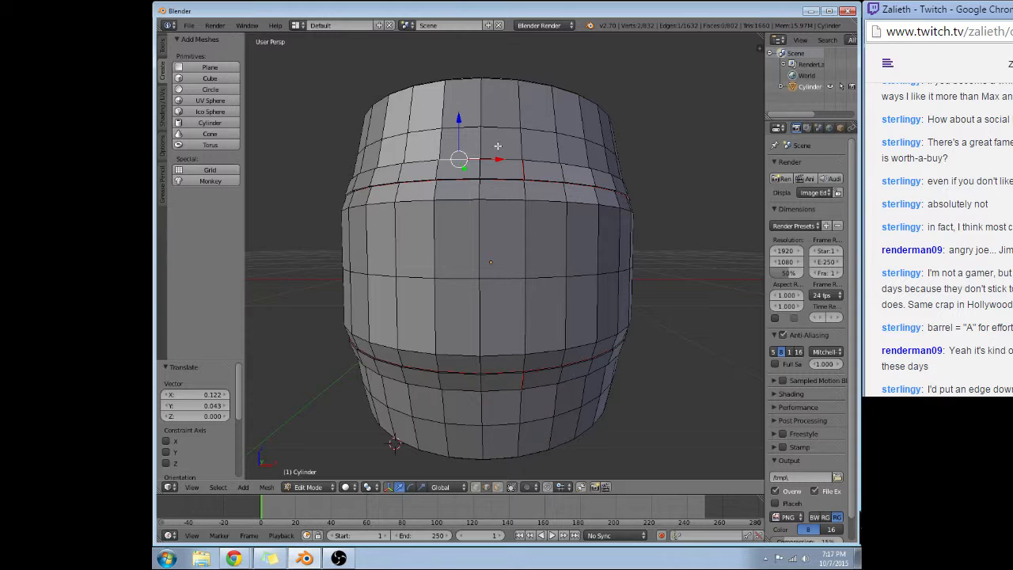
Add two edge loops around the barrel's uppermost band with a loop cut, sliding them toward the rim by about -0.86.
middle_drag(498, 146, 481, 162)
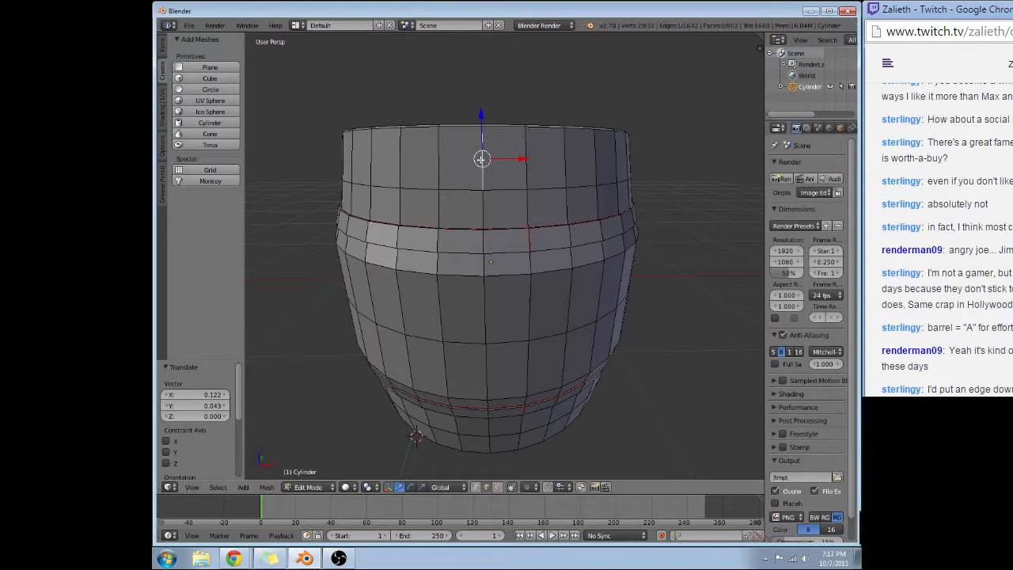
key(w)
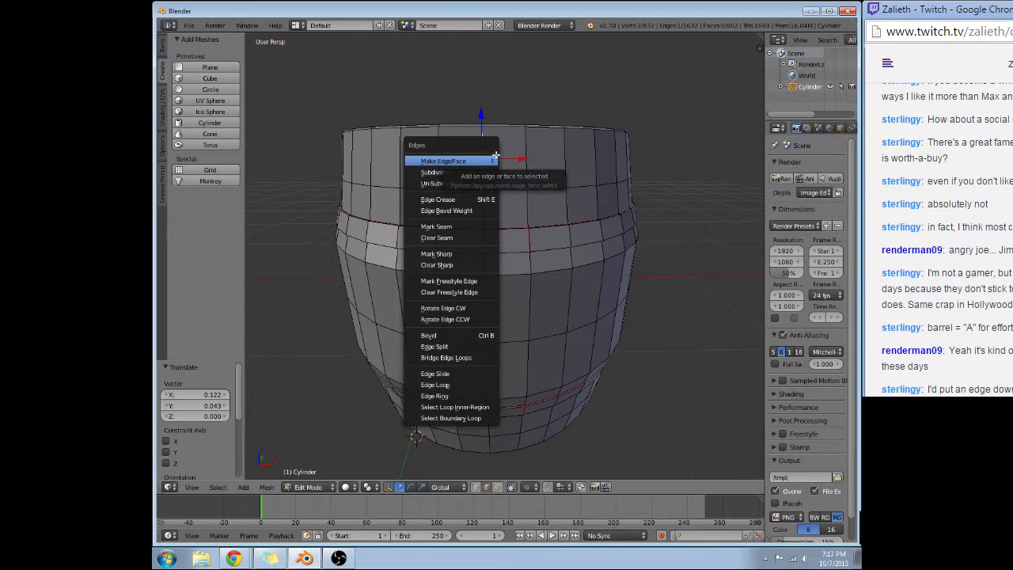
key(Escape)
key(ctrl+r)
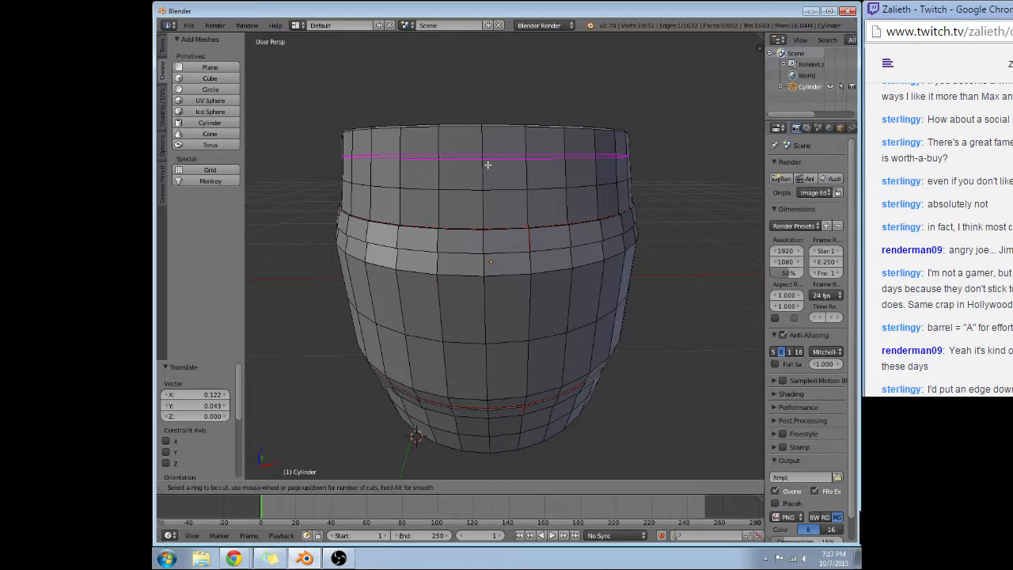
click(474, 149)
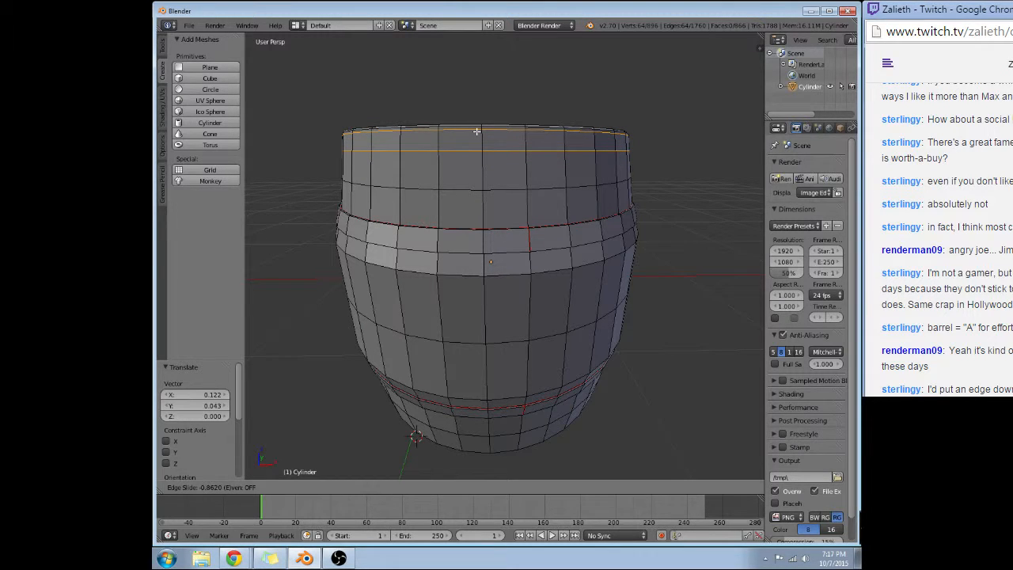
click(478, 131)
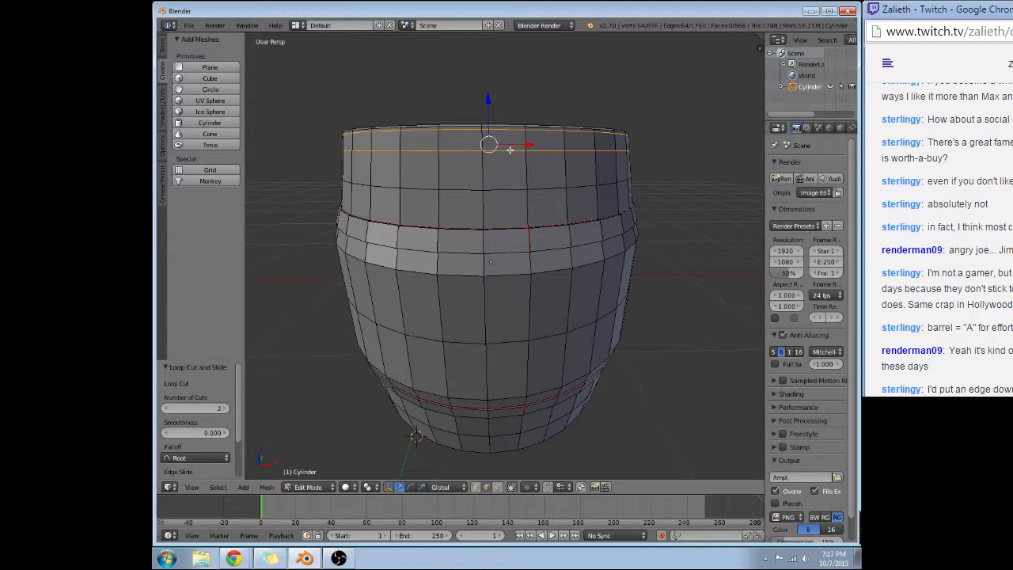
Select the lower of the two new edge loops and raise it along Z by 0.050 toward the rim.
alt+shift+right_click(510, 149)
right_click(510, 153)
alt+right_click(510, 153)
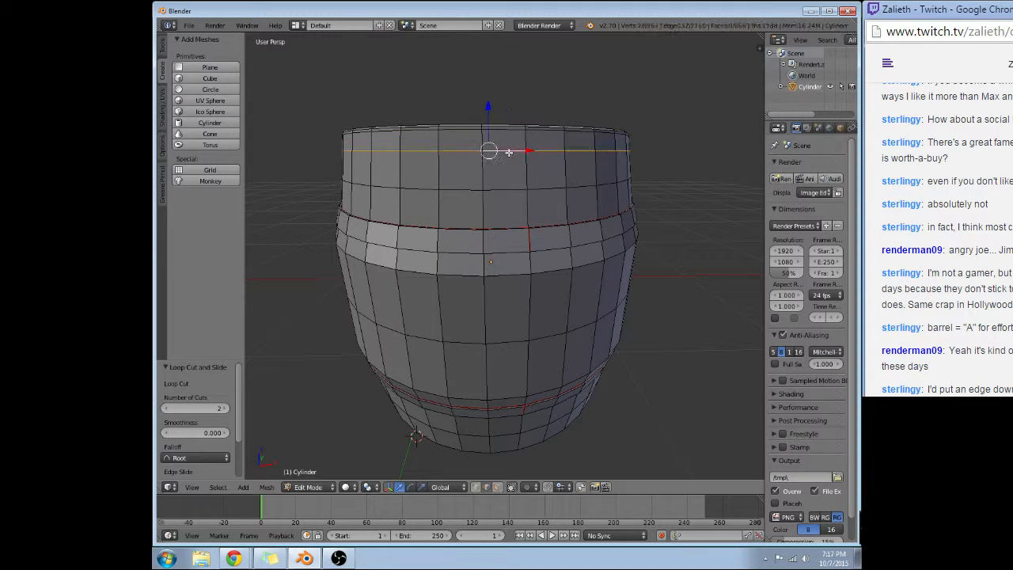
drag(491, 113, 487, 106)
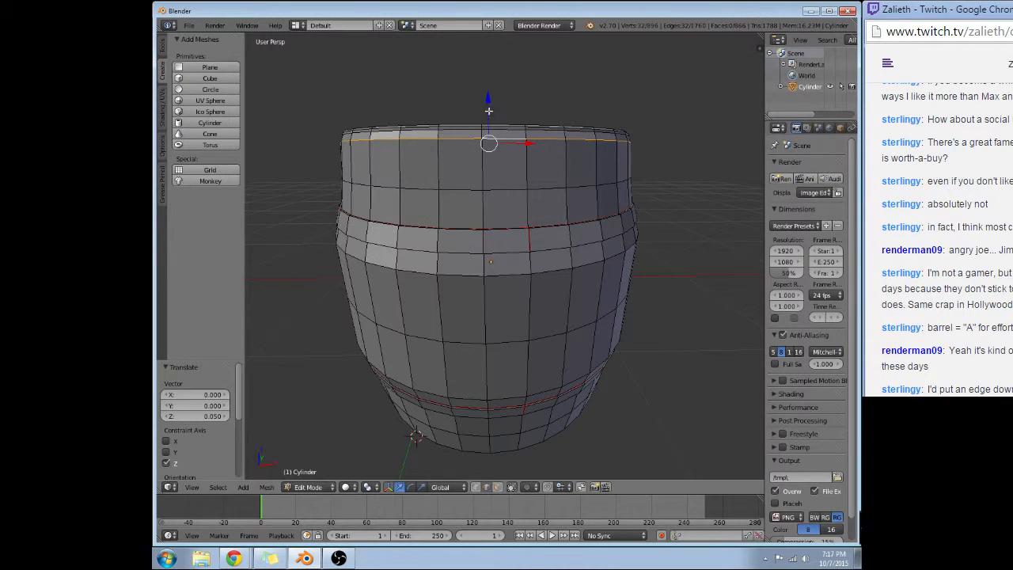
middle_drag(491, 111, 545, 127)
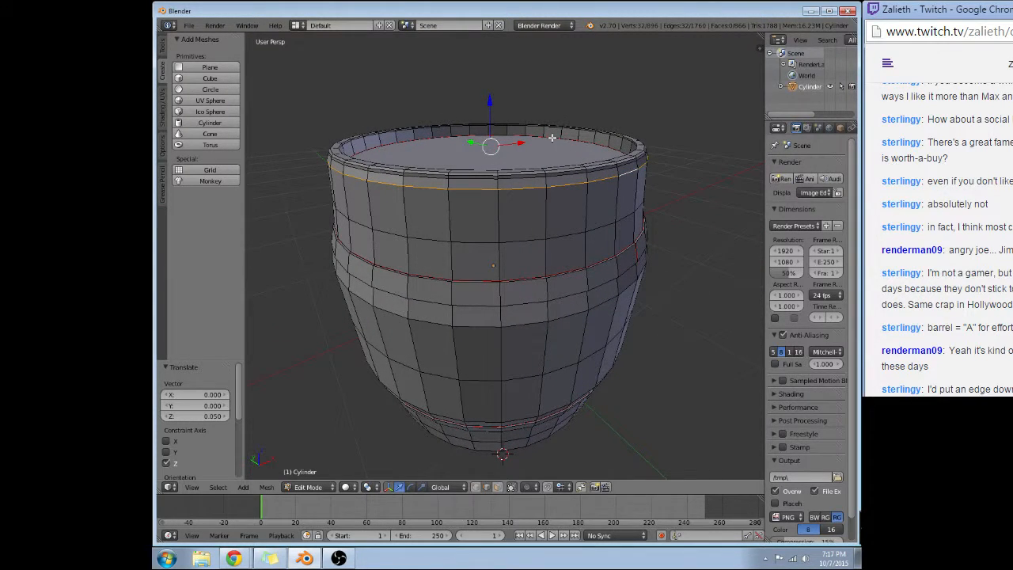
middle_drag(633, 171, 583, 182)
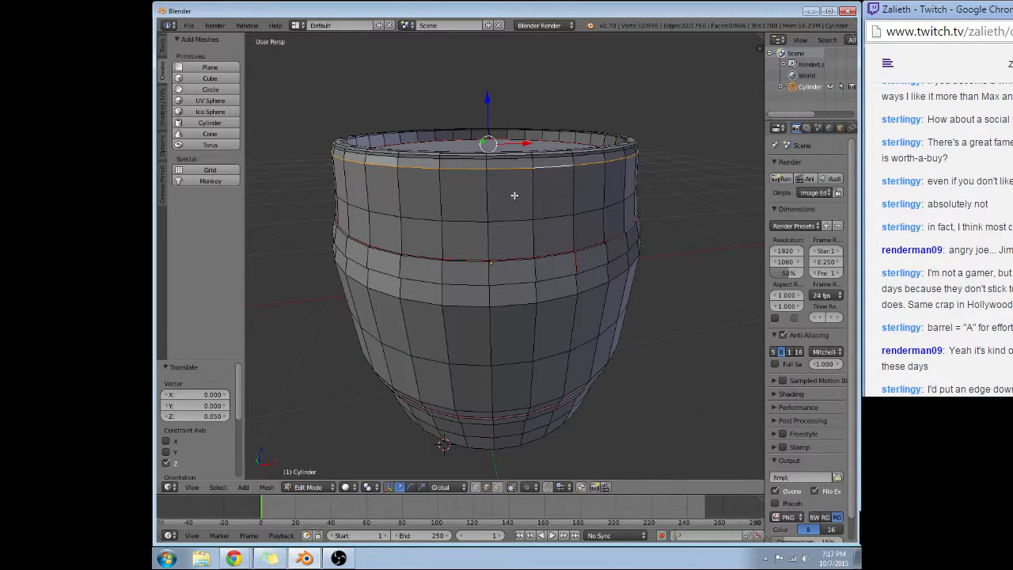
middle_drag(490, 198, 471, 198)
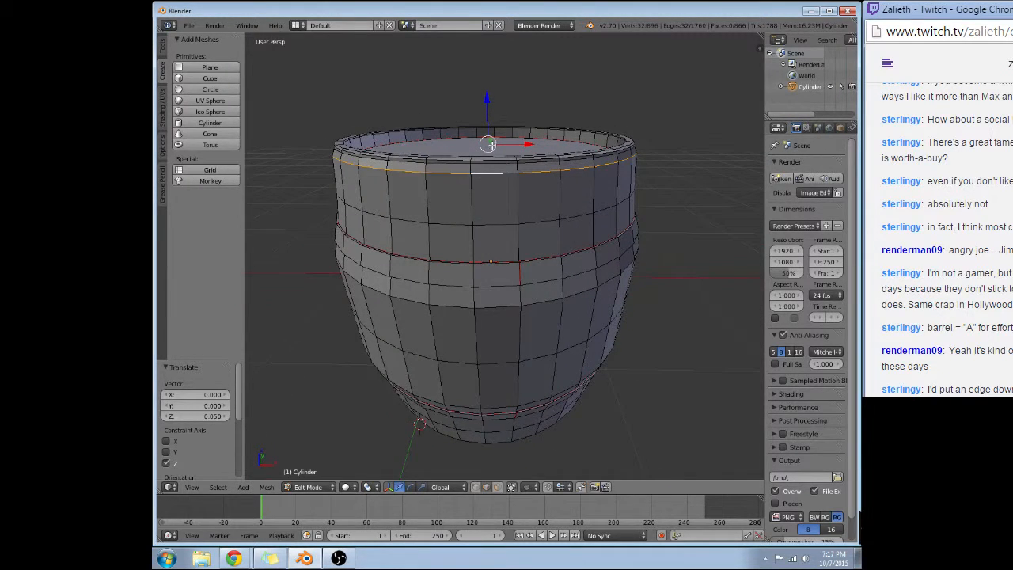
Add a single edge loop around the upper band, slide it up just below the rim's lowest loop, and switch to face selection.
alt+right_click(426, 195)
right_click(429, 195)
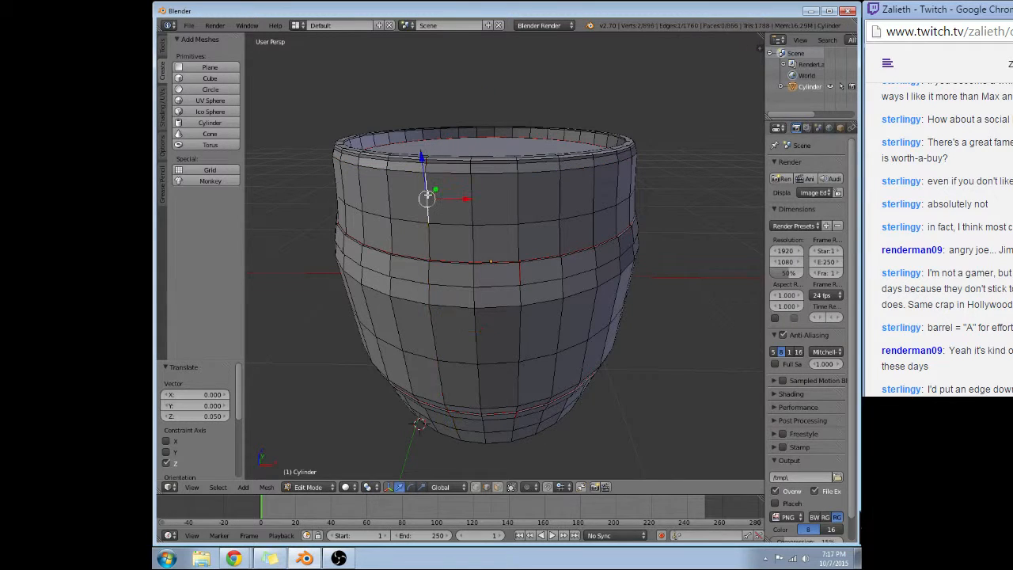
key(ctrl+r)
click(427, 195)
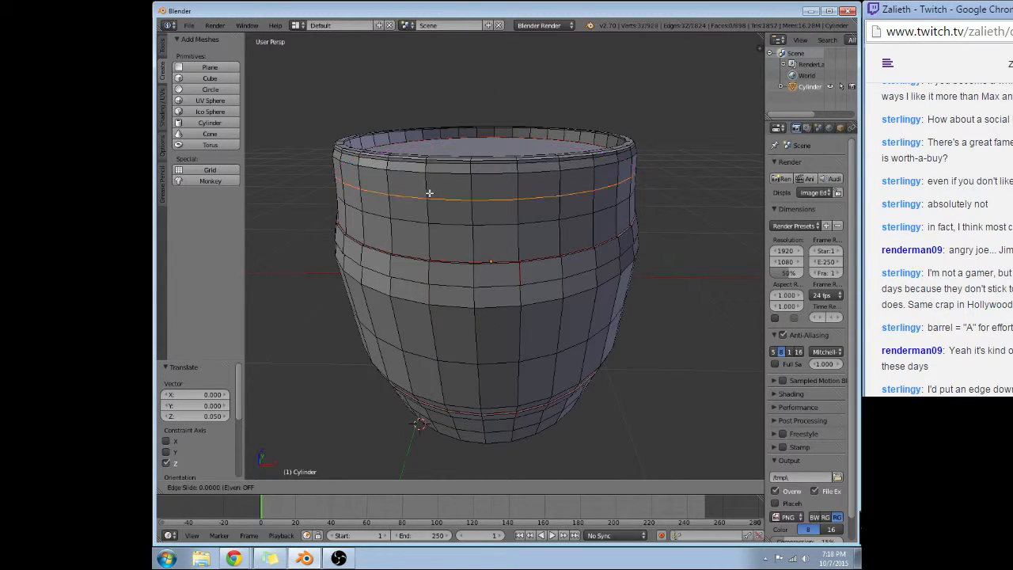
click(425, 174)
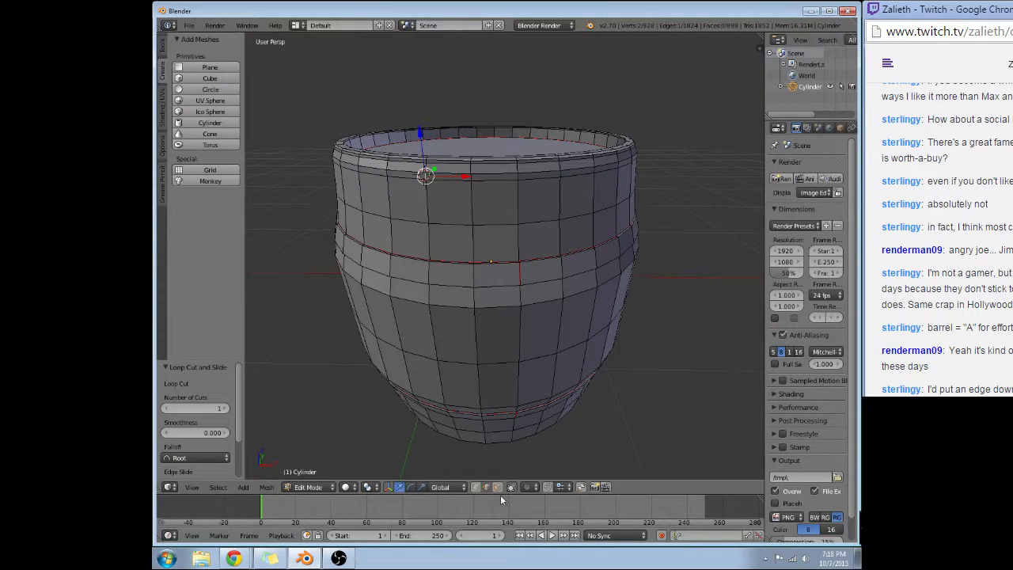
key(3)
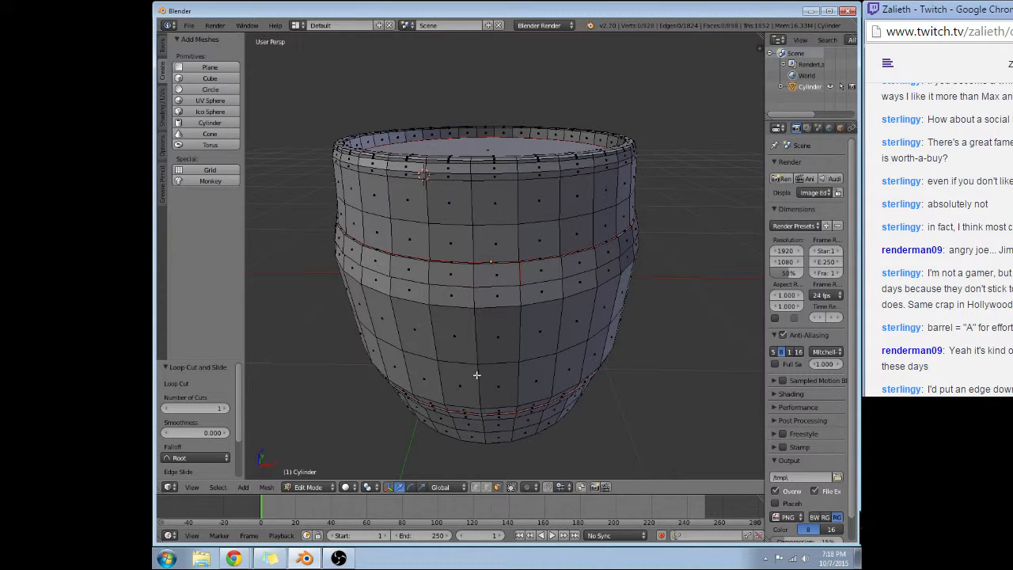
alt+right_click(461, 177)
alt+right_click(480, 179)
right_click(481, 179)
alt+right_click(462, 177)
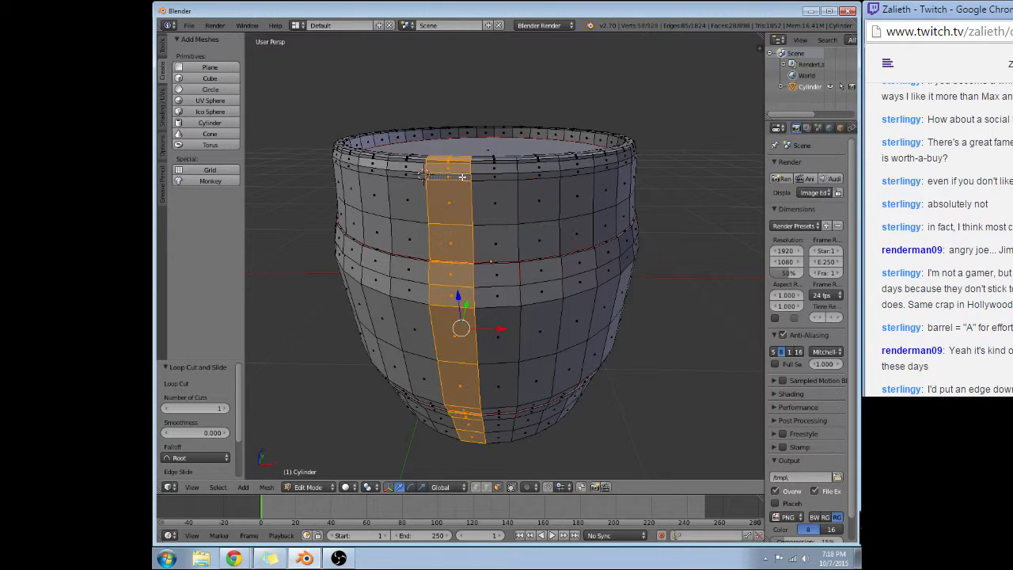
alt+right_click(526, 180)
alt+right_click(578, 173)
alt+right_click(599, 170)
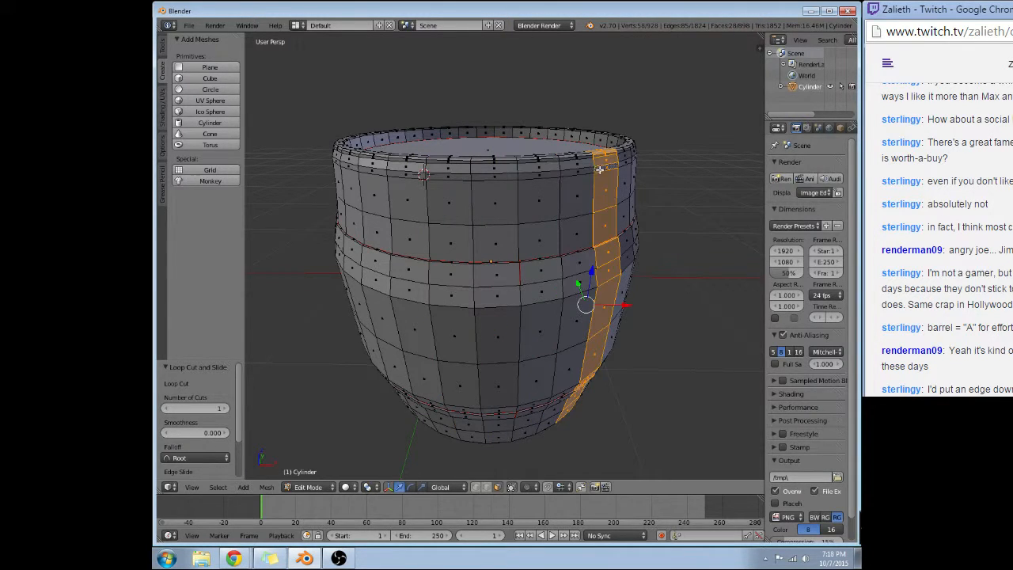
ctrl+right_click(570, 173)
ctrl+right_click(534, 179)
right_click(481, 175)
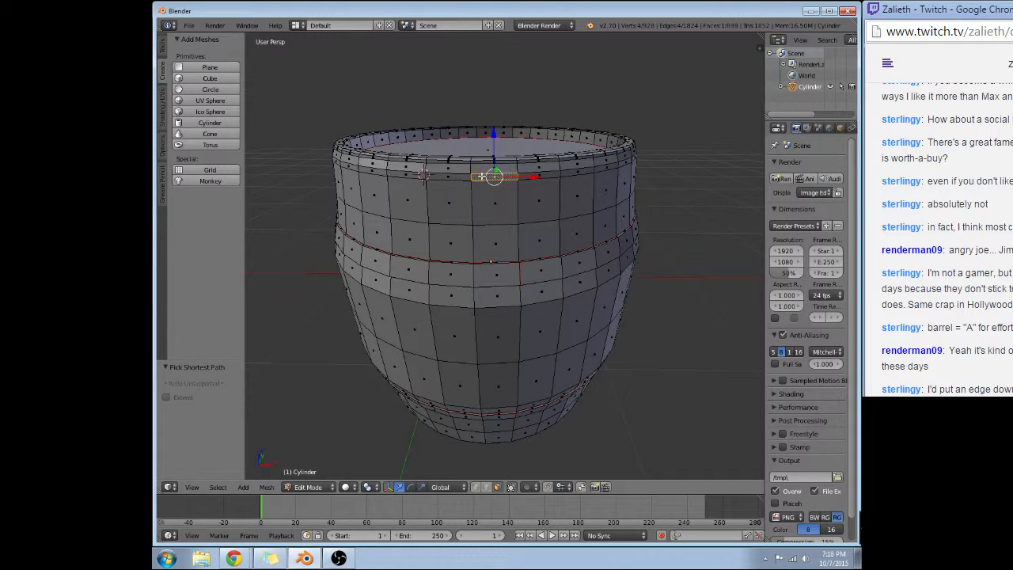
ctrl+right_click(443, 177)
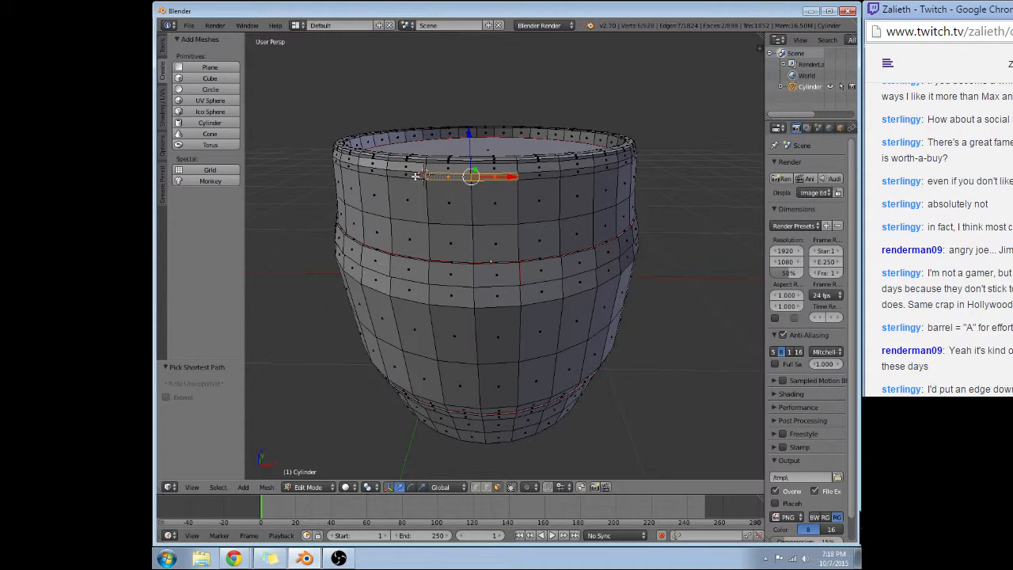
alt+right_click(420, 176)
alt+right_click(449, 178)
alt+right_click(513, 178)
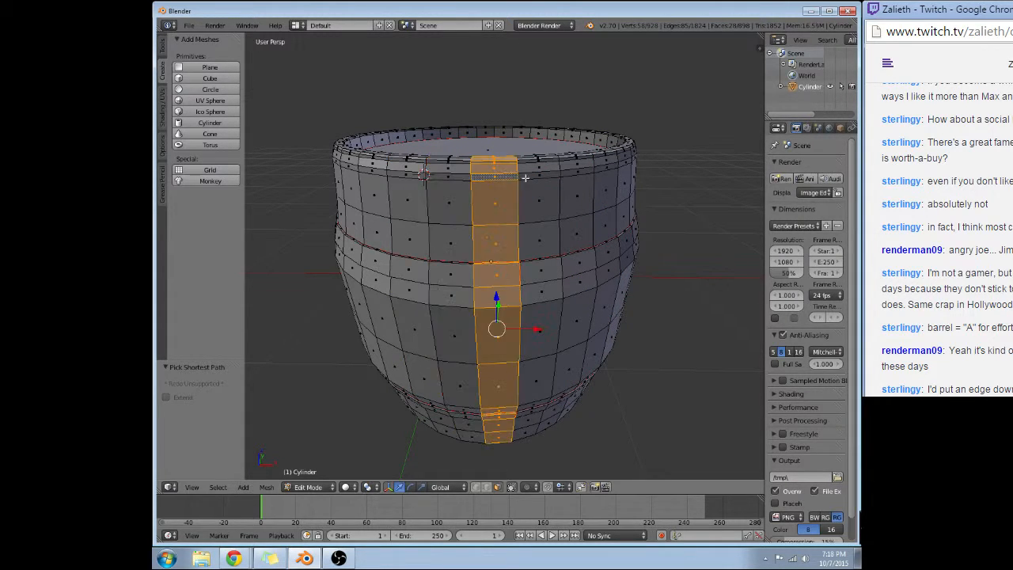
ctrl+right_click(536, 177)
ctrl+right_click(573, 173)
right_click(588, 172)
alt+right_click(602, 168)
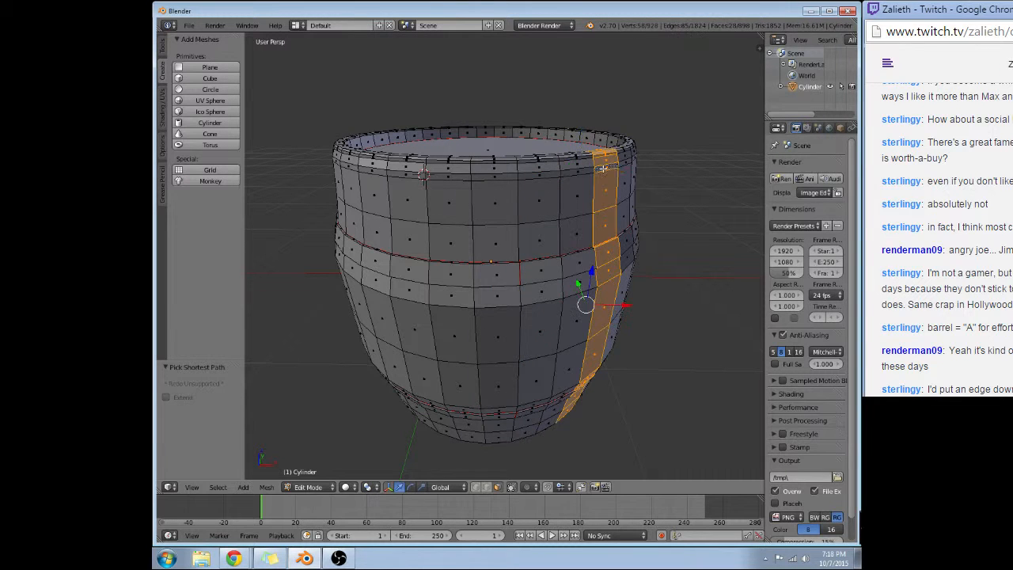
alt+right_click(619, 166)
alt+right_click(623, 165)
alt+right_click(613, 165)
alt+right_click(589, 168)
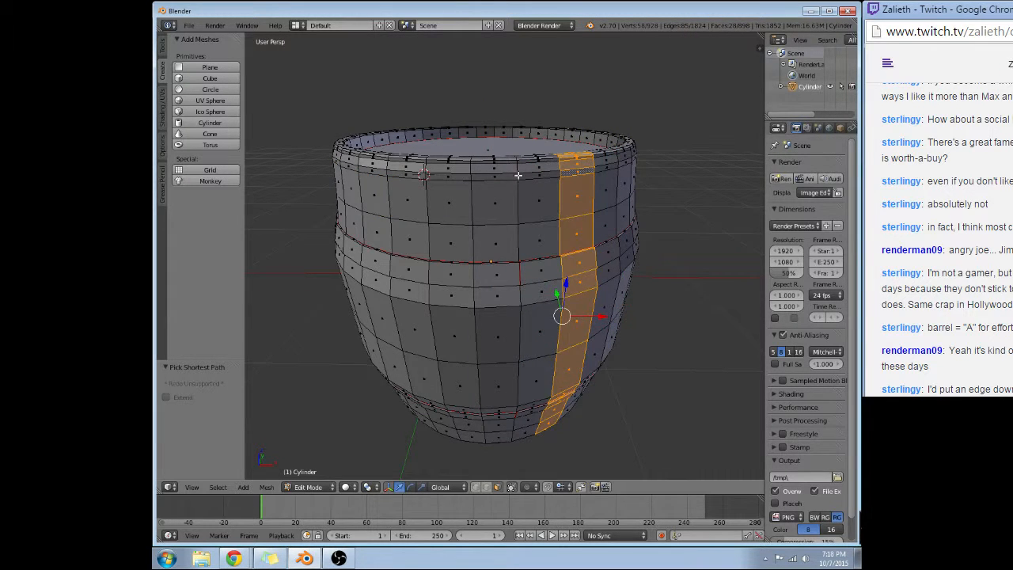
alt+right_click(482, 176)
middle_drag(383, 184, 427, 190)
alt+right_click(406, 191)
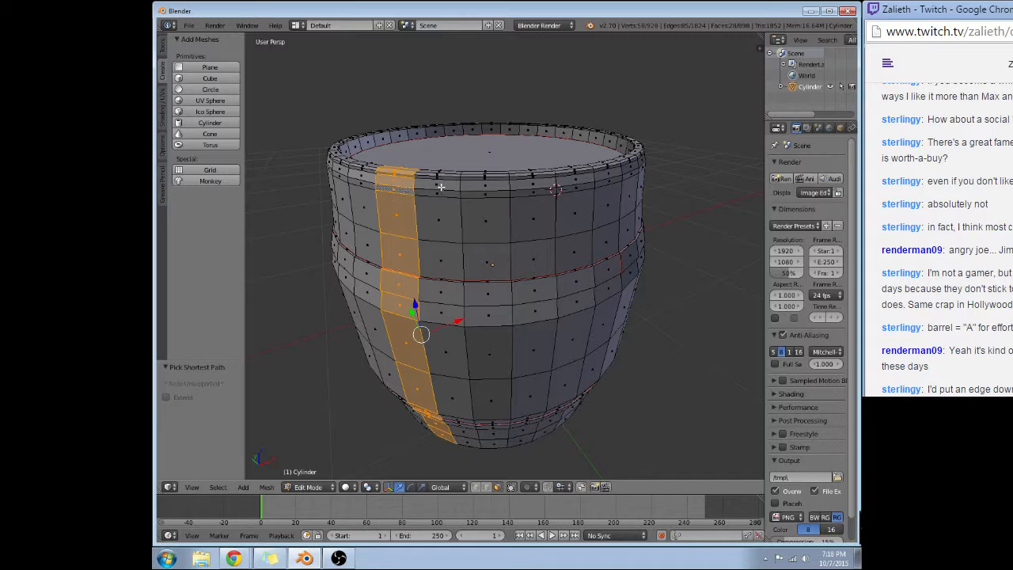
alt+right_click(440, 194)
alt+shift+right_click(483, 195)
alt+shift+right_click(521, 195)
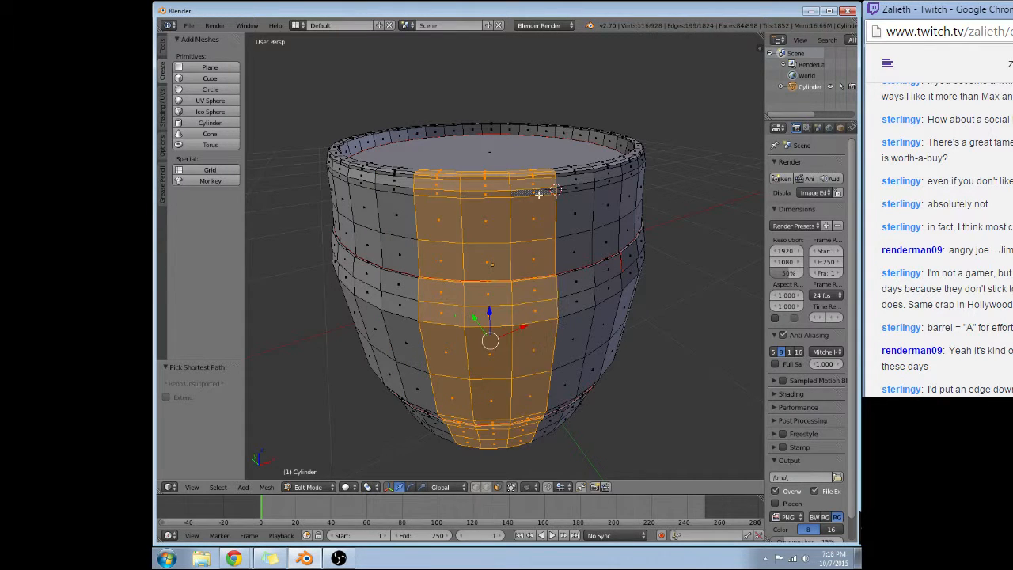
key(a)
alt+right_click(577, 188)
Select the faces of the narrow band just below the rim across the front side of the barrel.
right_click(606, 183)
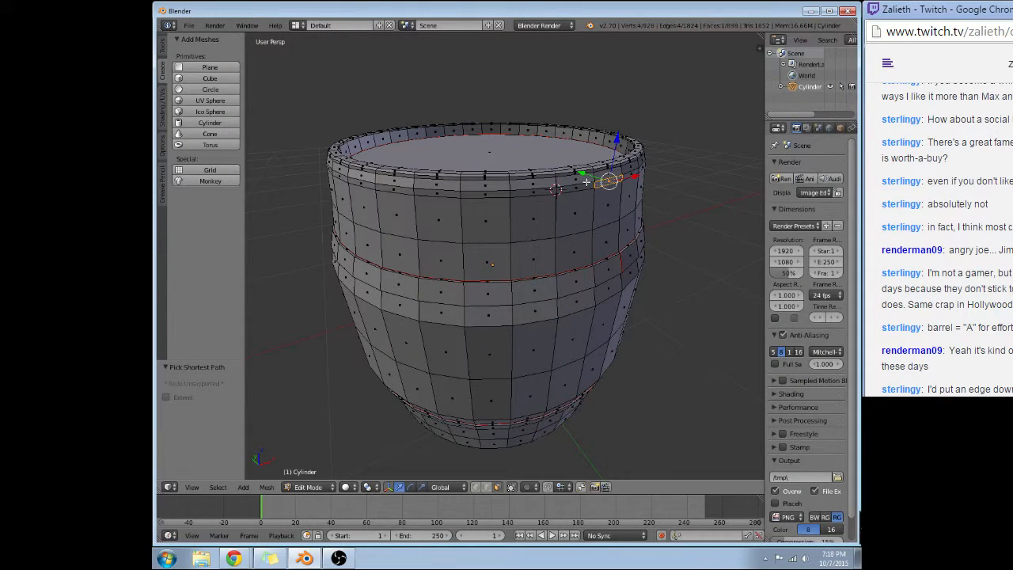
shift+right_click(557, 190)
ctrl+right_click(514, 191)
ctrl+right_click(457, 191)
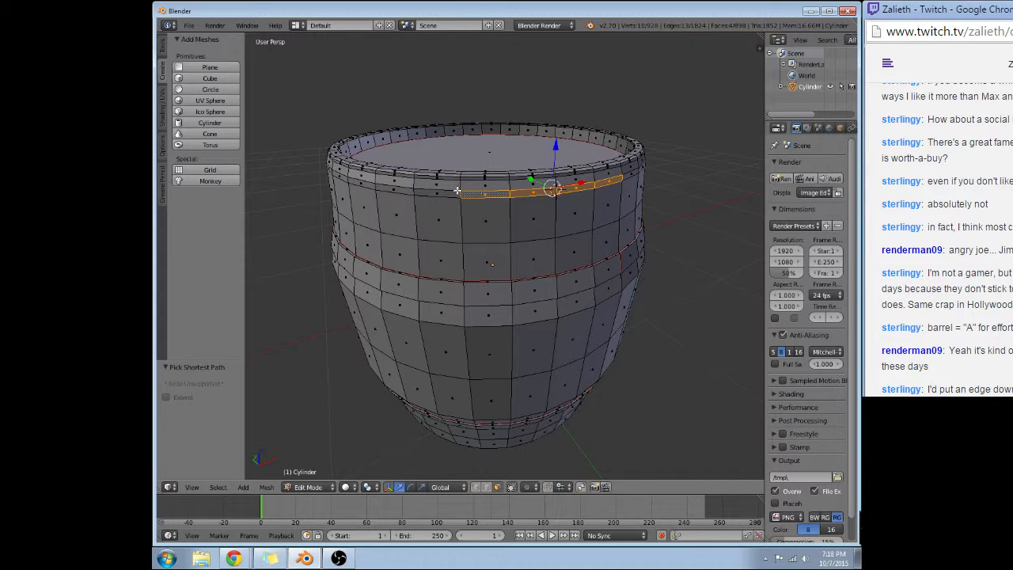
ctrl+right_click(439, 190)
shift+right_click(450, 187)
shift+right_click(441, 195)
shift+right_click(402, 195)
shift+right_click(404, 201)
shift+right_click(402, 192)
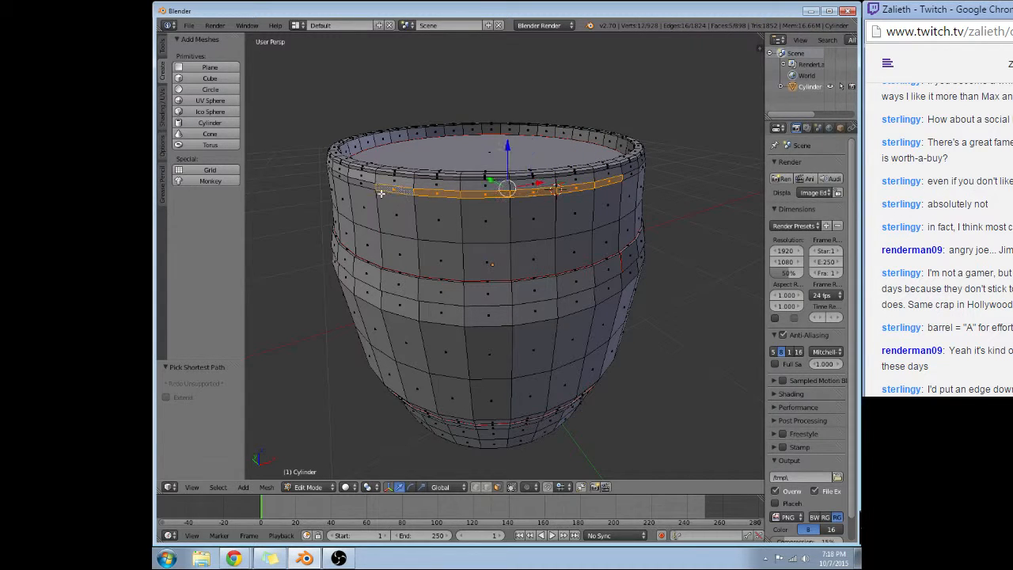
Extend the narrow band selection face by face around the adjacent side, leaving out the large face beneath it.
middle_drag(381, 192, 463, 206)
shift+right_click(645, 198)
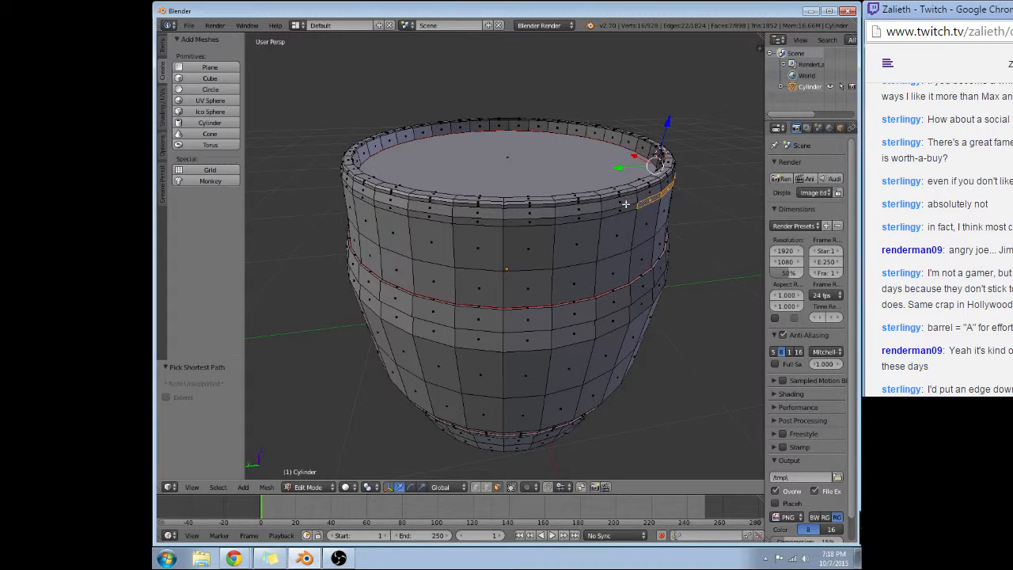
alt+shift+right_click(623, 210)
key(ctrl+z)
shift+right_click(607, 214)
shift+right_click(589, 214)
shift+right_click(536, 221)
shift+right_click(482, 221)
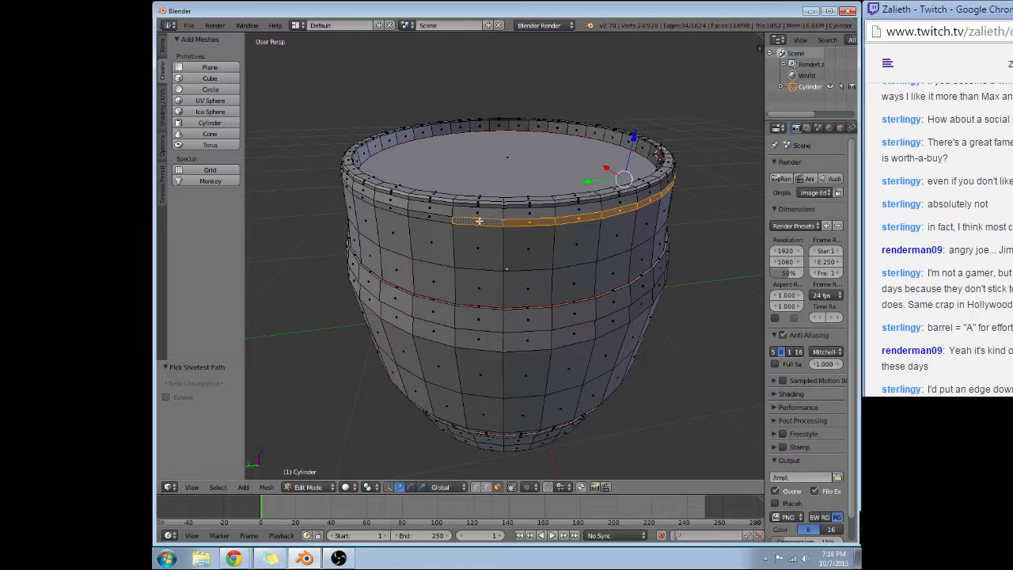
shift+right_click(433, 215)
shift+right_click(390, 207)
shift+right_click(367, 203)
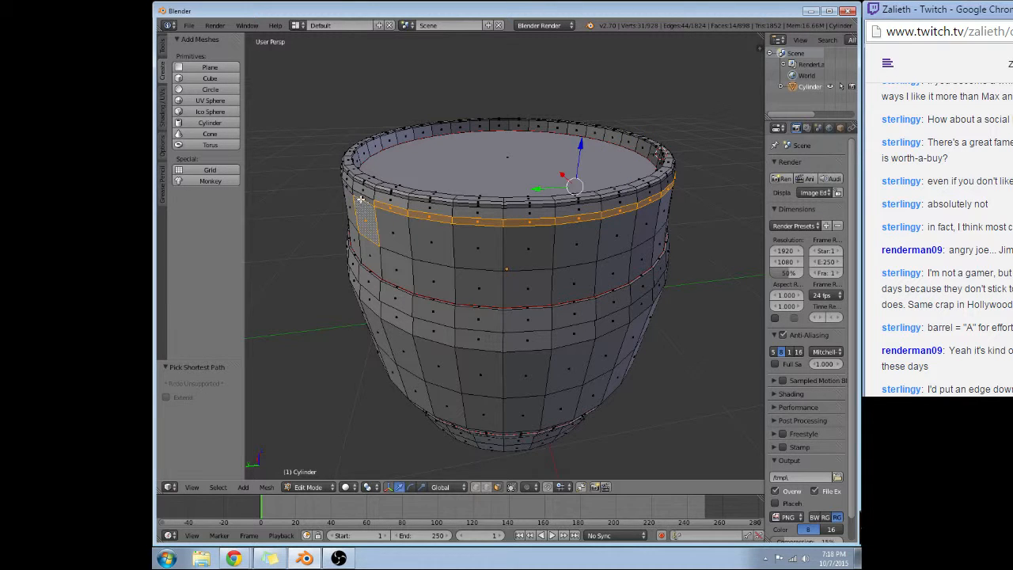
shift+right_click(365, 219)
shift+right_click(371, 201)
Continue adding the narrow band's faces around the back of the barrel to the selection.
middle_drag(357, 201, 471, 224)
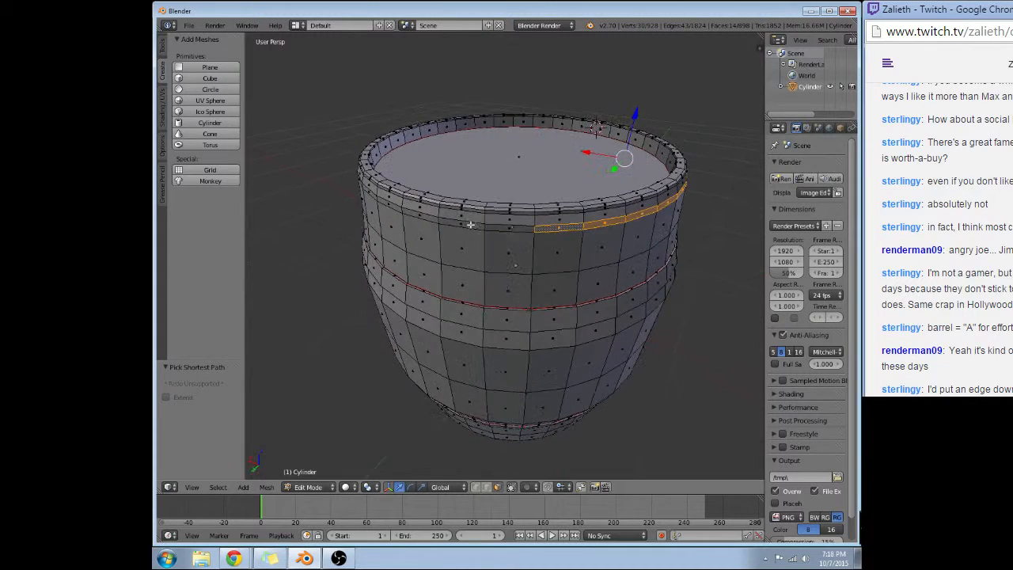
shift+right_click(515, 228)
shift+right_click(477, 227)
shift+right_click(426, 220)
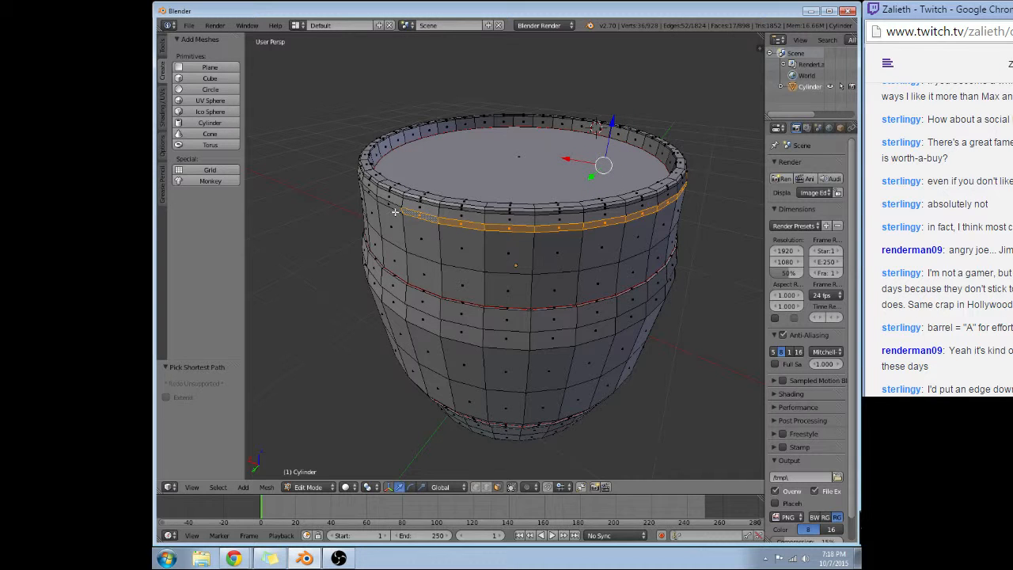
shift+right_click(391, 204)
middle_drag(390, 204, 516, 229)
shift+right_click(500, 235)
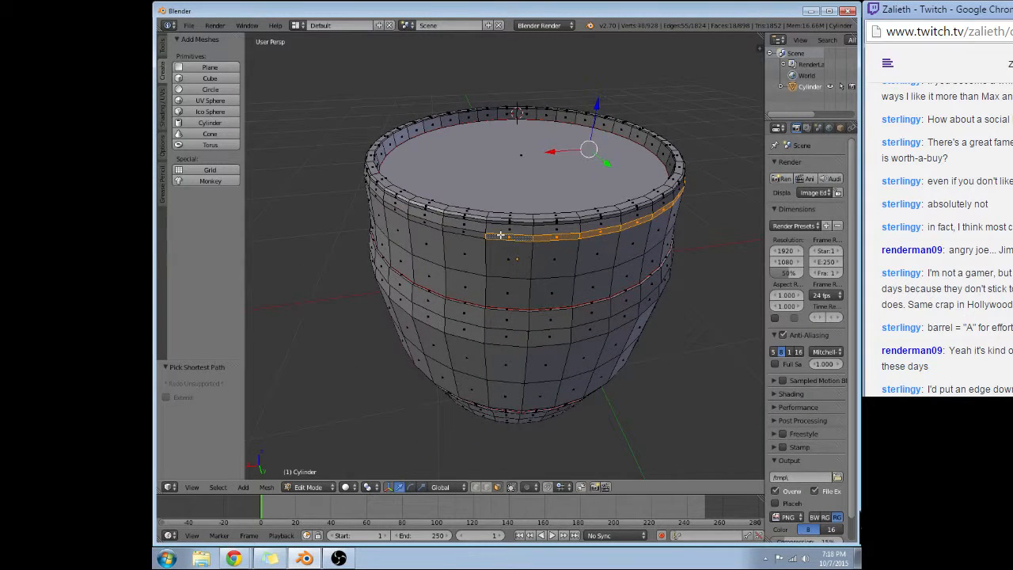
shift+right_click(473, 232)
shift+right_click(428, 224)
shift+right_click(404, 214)
Add the remaining faces of the narrow band to complete the selected ring all the way around the barrel.
middle_drag(405, 213, 464, 211)
ctrl+right_click(479, 219)
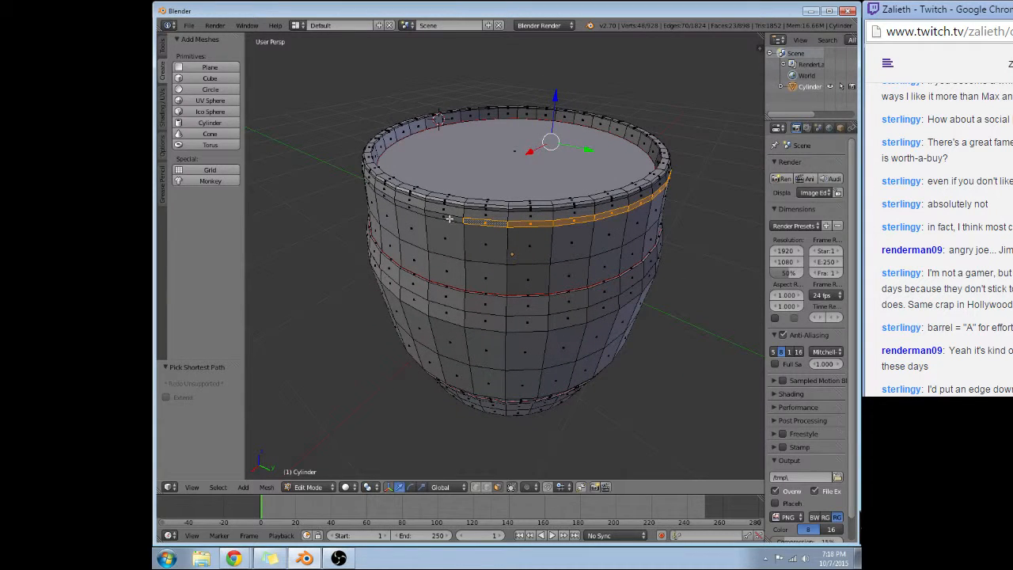
shift+right_click(449, 219)
shift+right_click(412, 210)
middle_drag(412, 210, 511, 213)
shift+right_click(587, 214)
shift+right_click(545, 223)
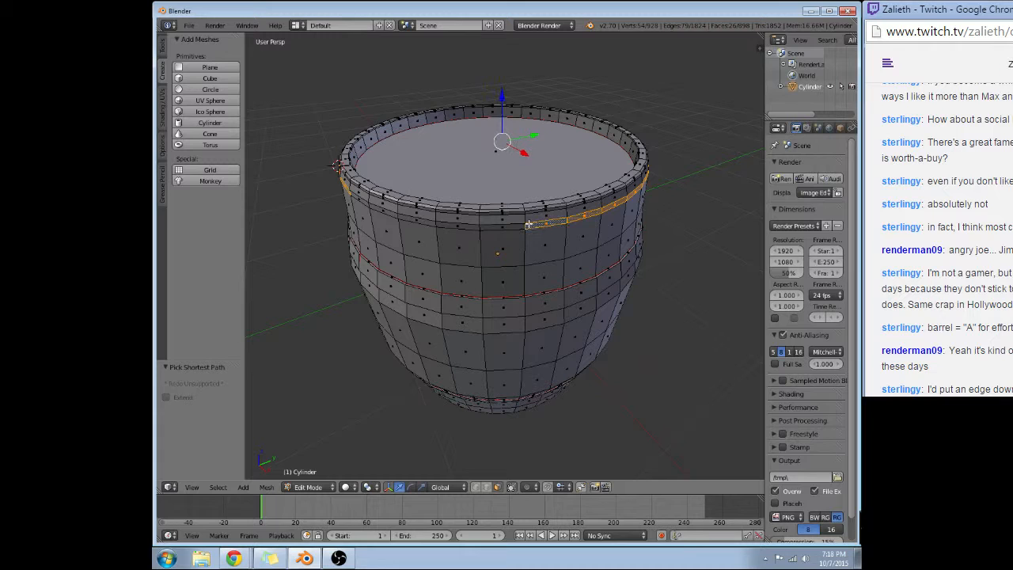
ctrl+right_click(479, 225)
ctrl+right_click(438, 223)
ctrl+right_click(394, 212)
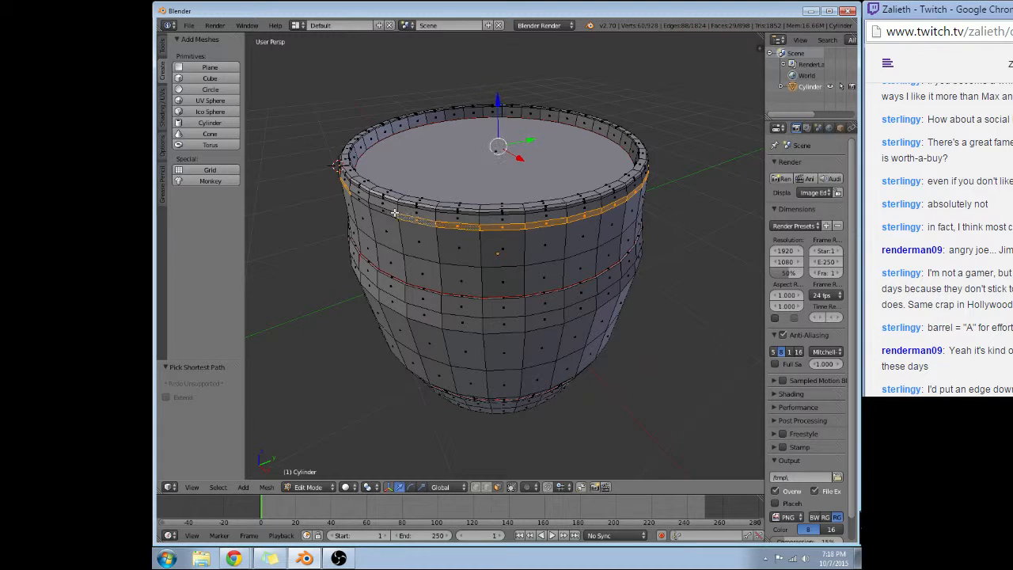
ctrl+right_click(370, 206)
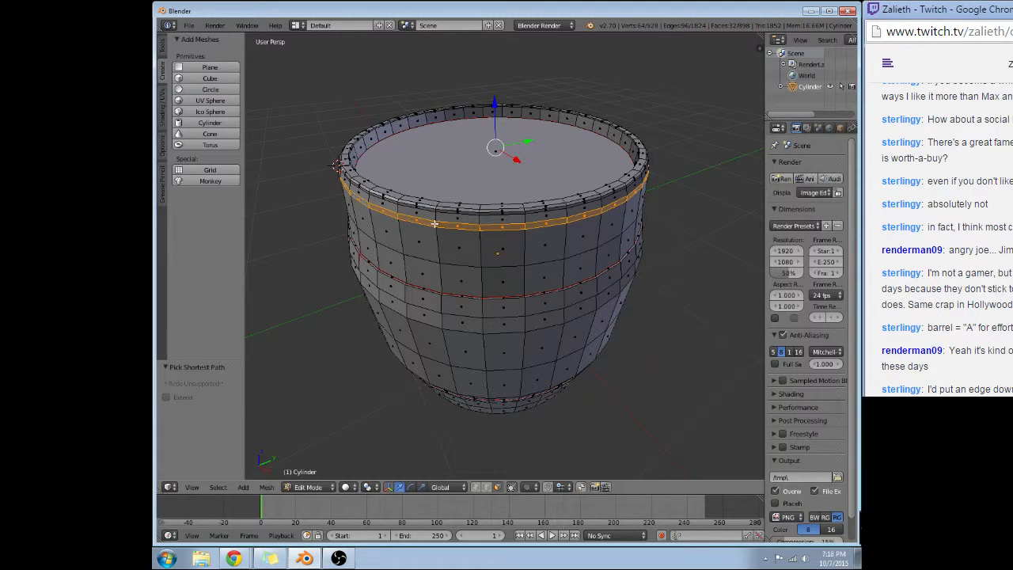
key(e)
key(1)
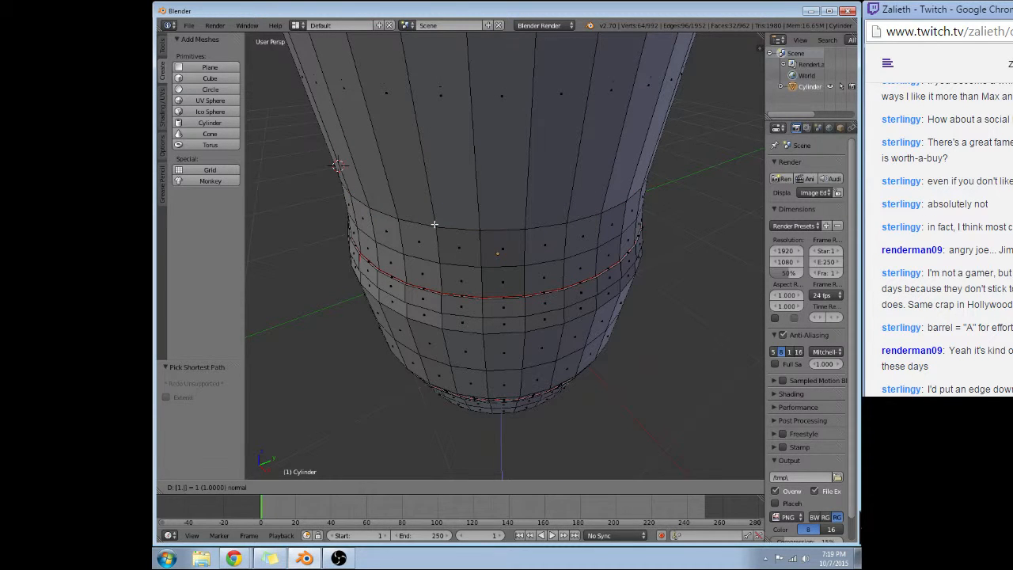
key(Escape)
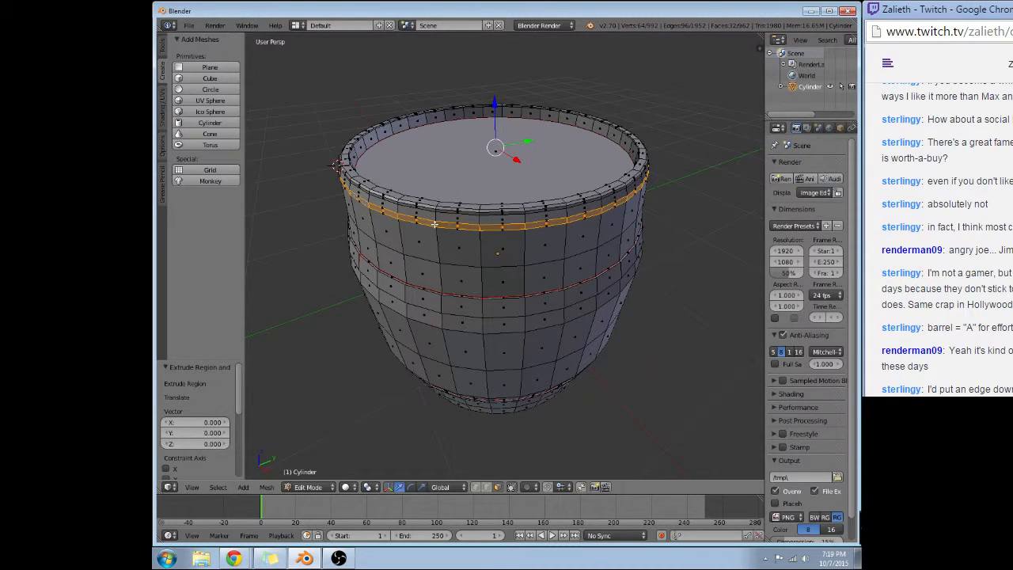
key(ctrl+z)
Extrude the selected ring of faces below the rim in place and scale it outward to 1.01.
key(e)
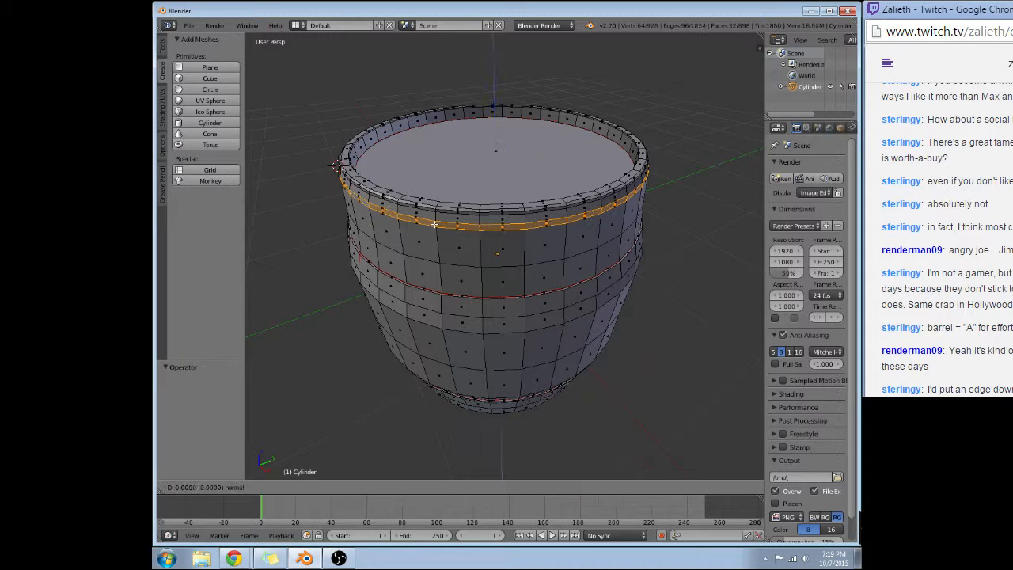
key(Escape)
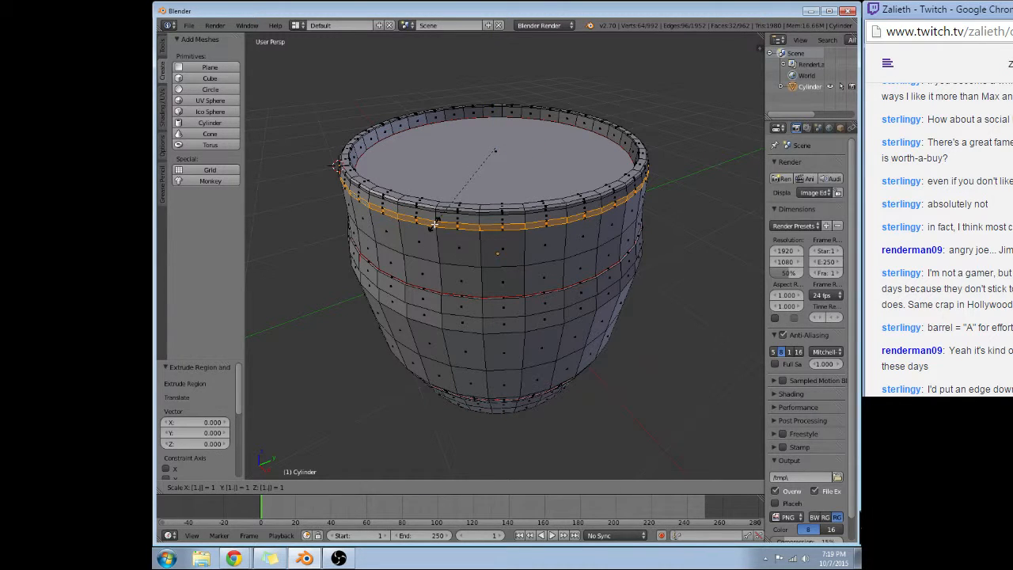
key(s)
click(434, 225)
Examine the raised band below the rim from all around the barrel.
scroll(442, 227, up, 5)
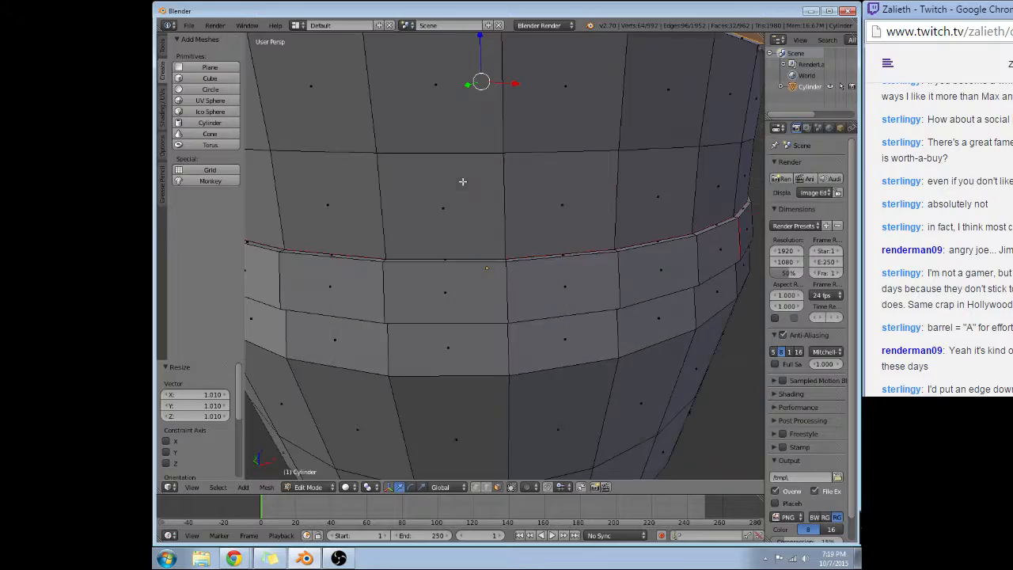
scroll(503, 149, down, 5)
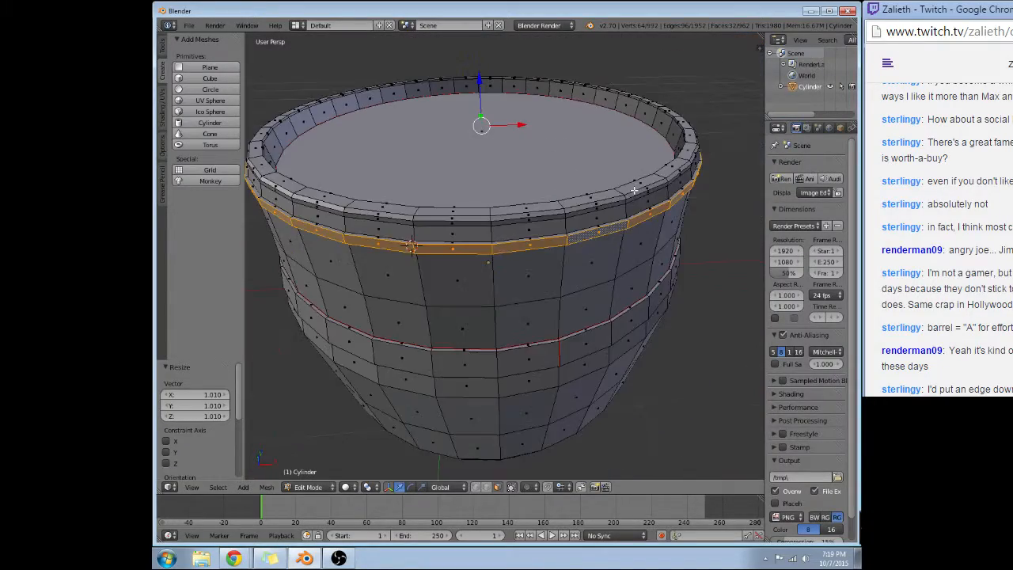
middle_drag(515, 154, 581, 188)
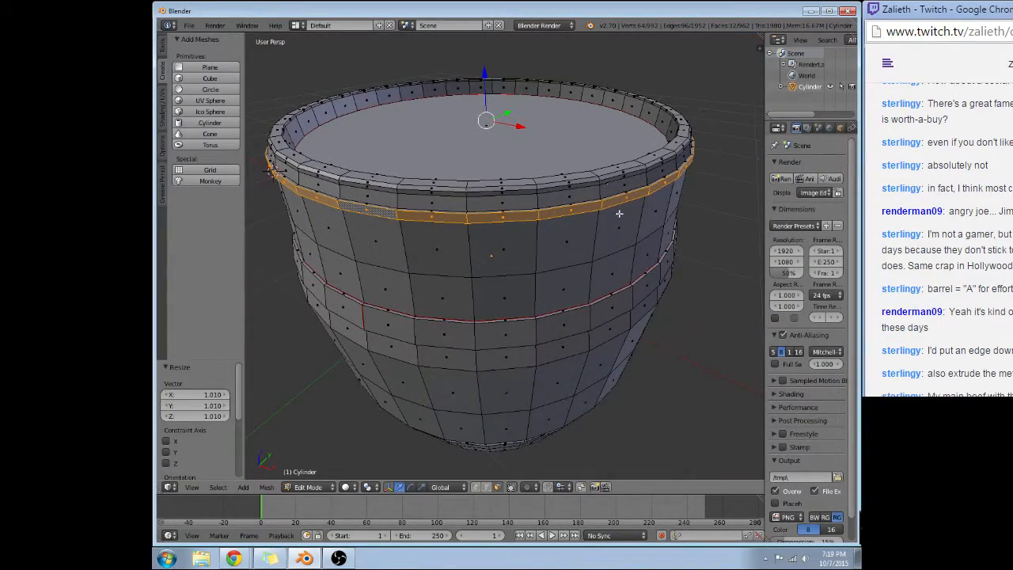
middle_drag(670, 209, 456, 214)
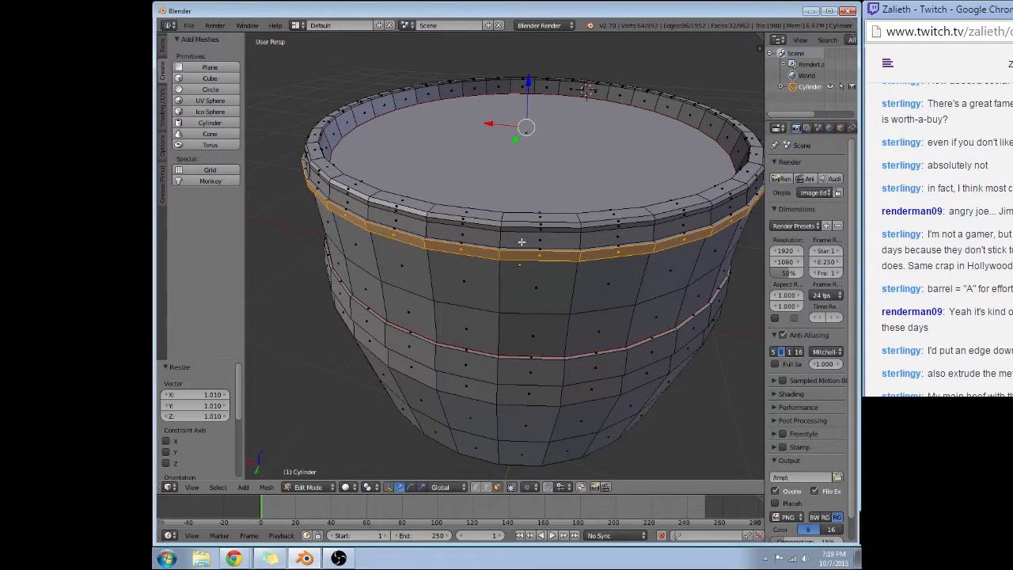
middle_drag(615, 346, 601, 325)
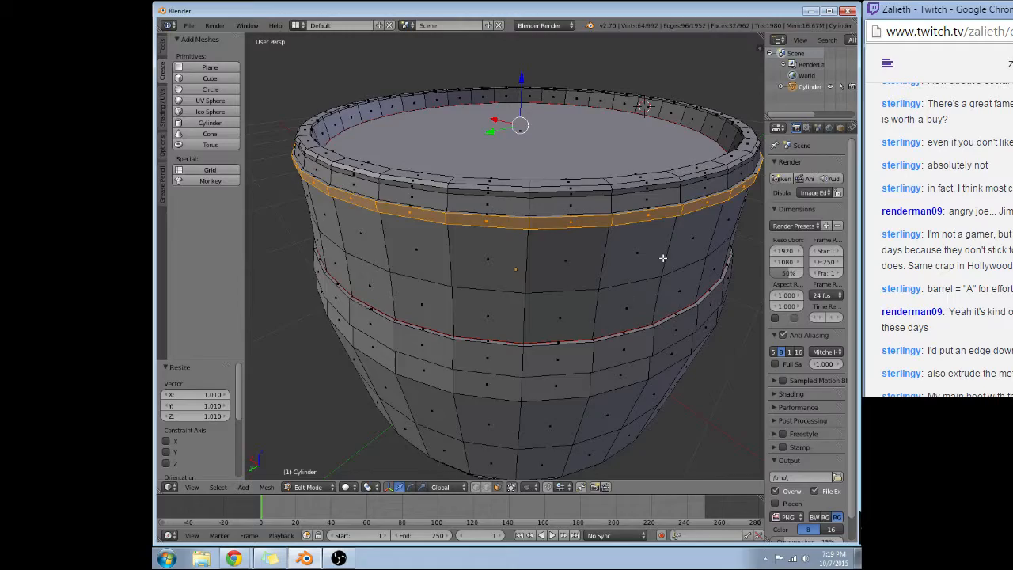
middle_drag(663, 259, 542, 263)
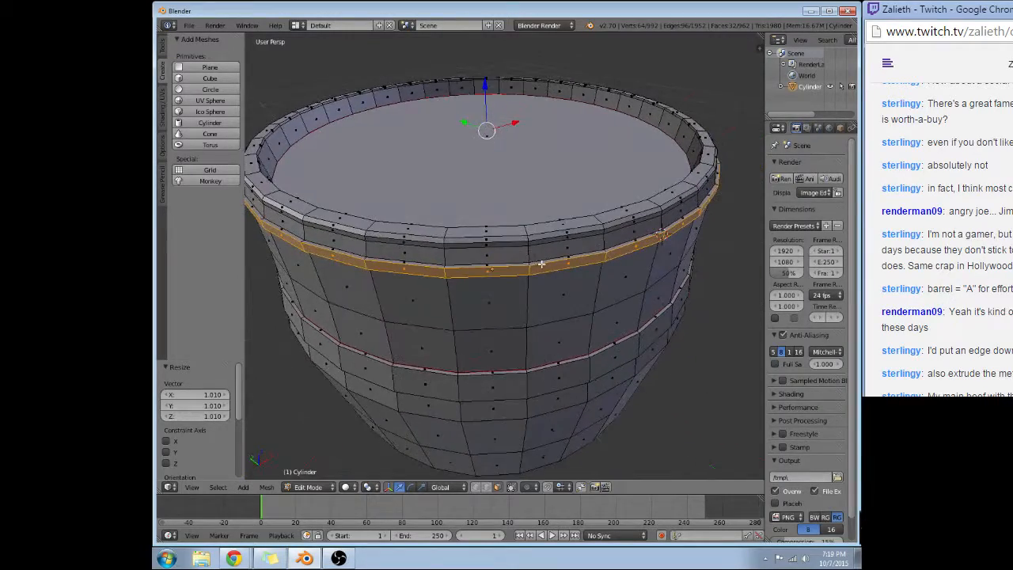
middle_drag(604, 246, 578, 238)
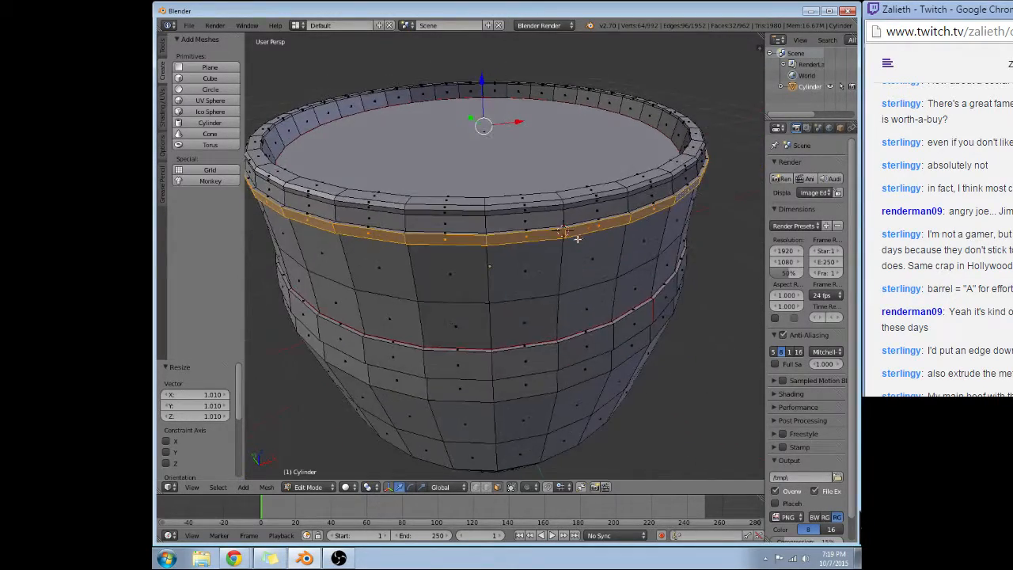
Switch to edge selection and select a vertical edge in the lowest row of the barrel's base.
scroll(552, 227, up, 2)
scroll(455, 376, down, 4)
middle_drag(455, 376, 532, 244)
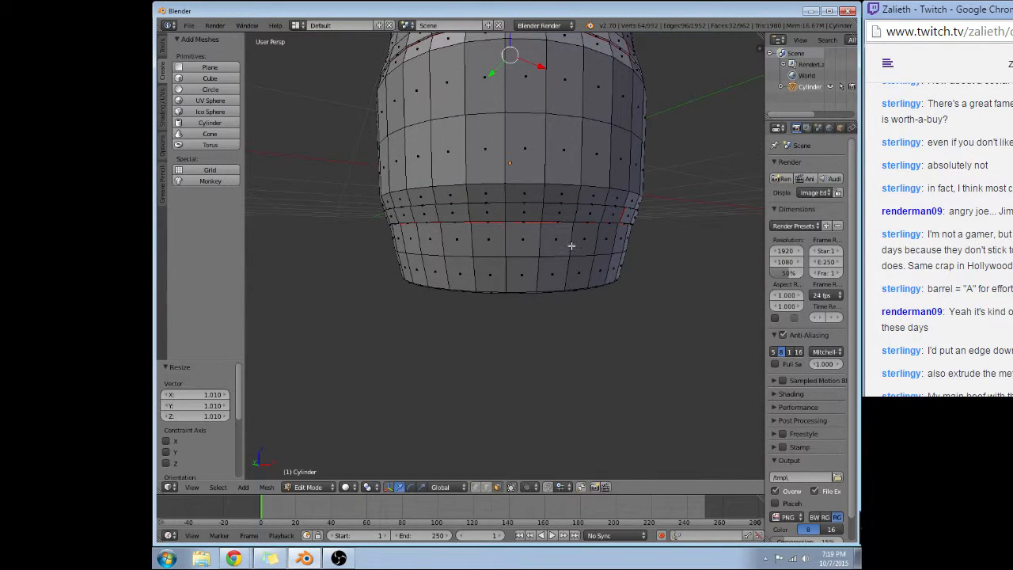
scroll(542, 268, up, 2)
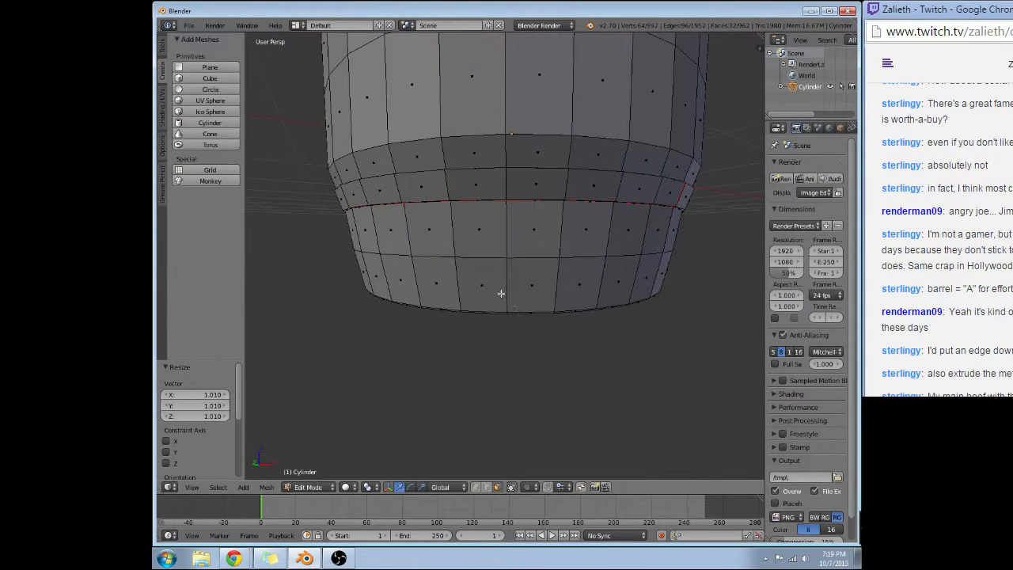
click(487, 487)
right_click(508, 287)
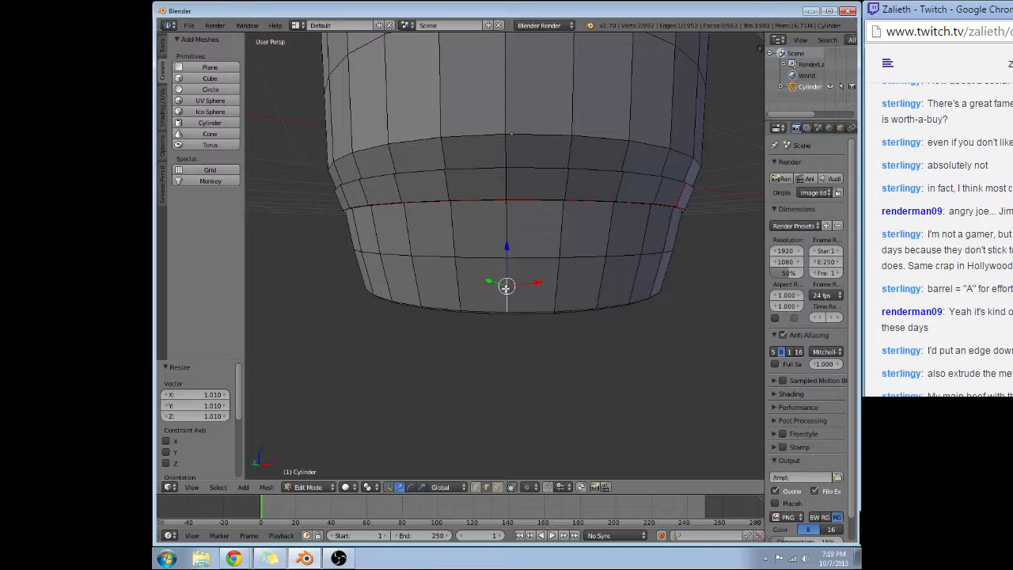
Try adding a single edge loop just above the barrel's bottom edge.
key(ctrl+r)
click(510, 291)
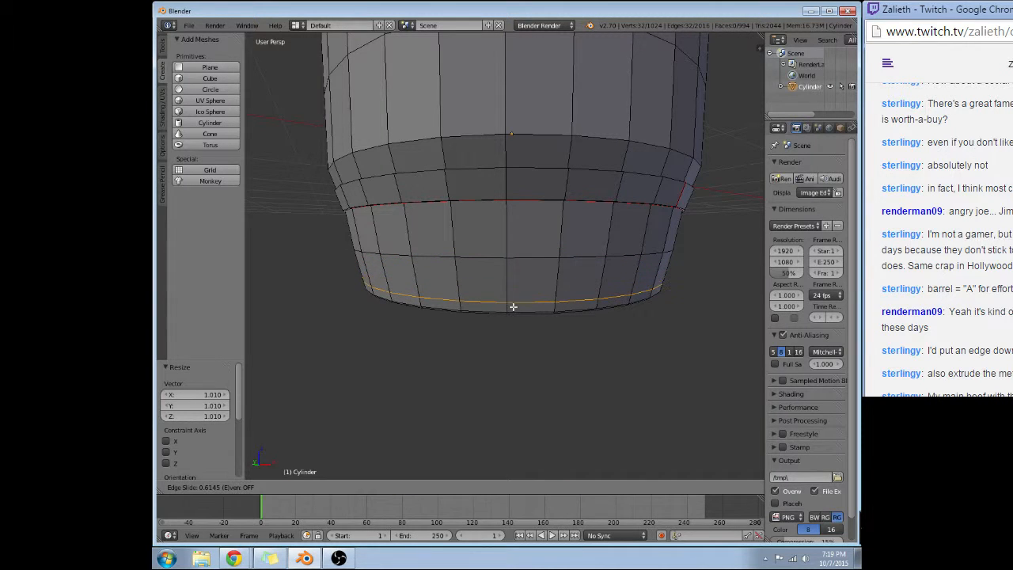
click(513, 307)
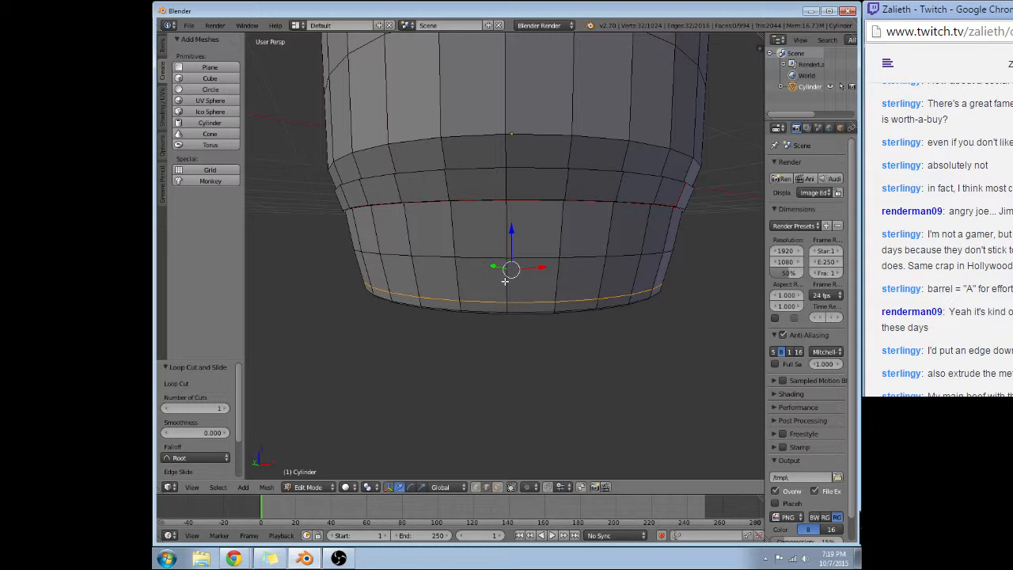
Add two evenly spaced edge loops to the lowest row of faces at the barrel's base, without sliding them.
middle_drag(505, 282, 588, 301)
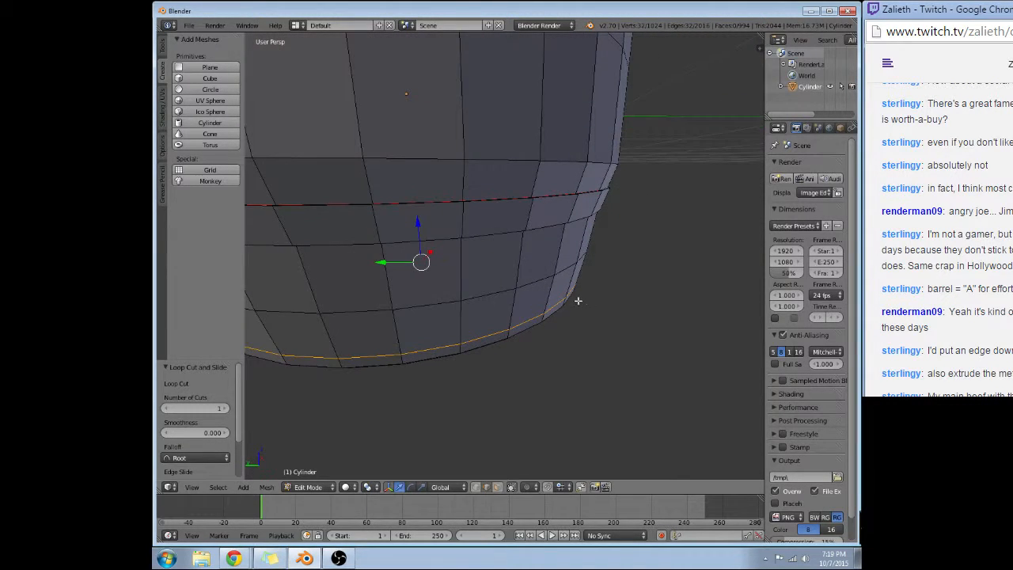
right_click(570, 300)
key(ctrl+r)
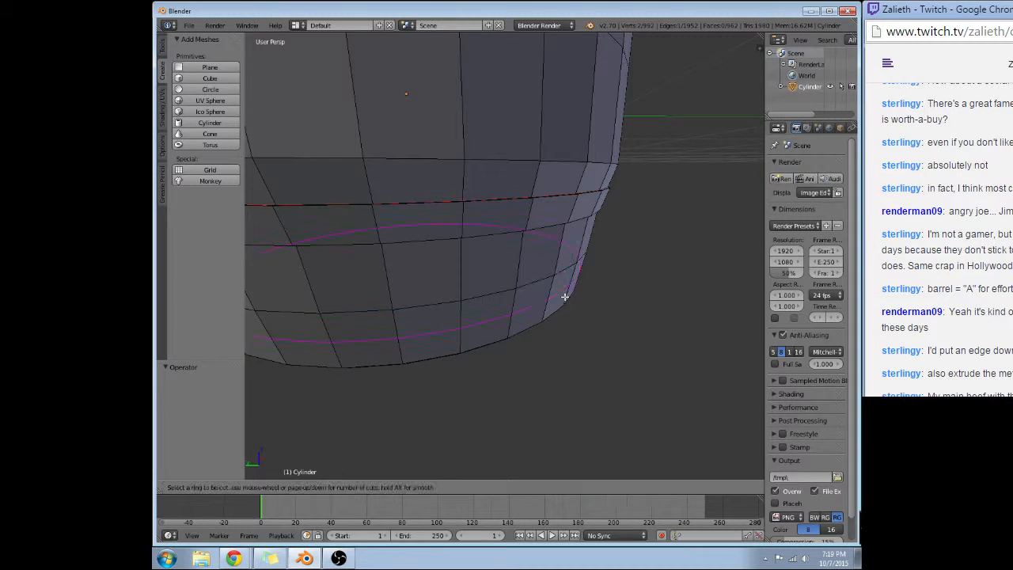
scroll(564, 296, up, 1)
click(560, 296)
right_click(559, 295)
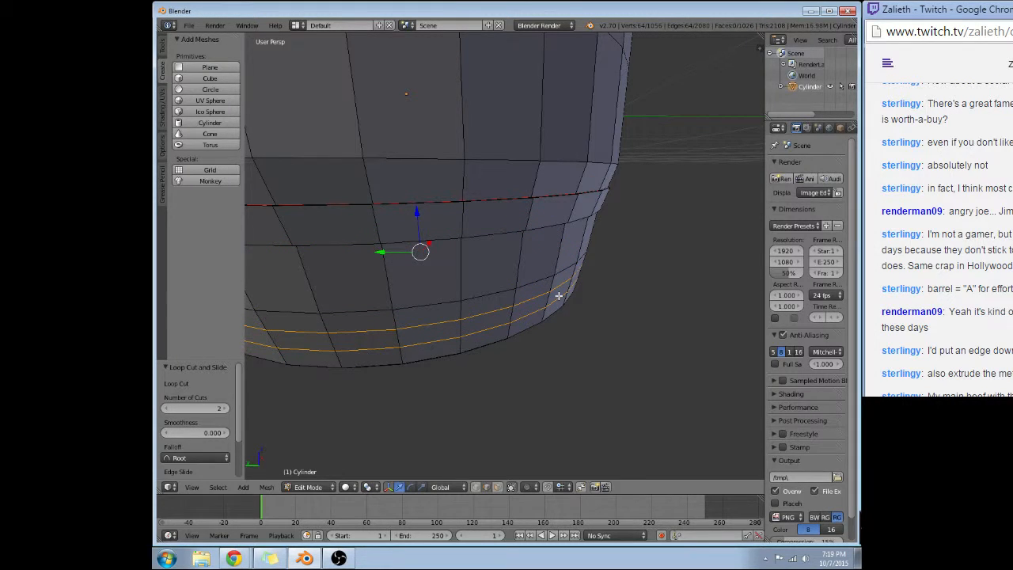
Select the lower of the two new edge loops and move it down about 0.032 along Z.
alt+right_click(557, 302)
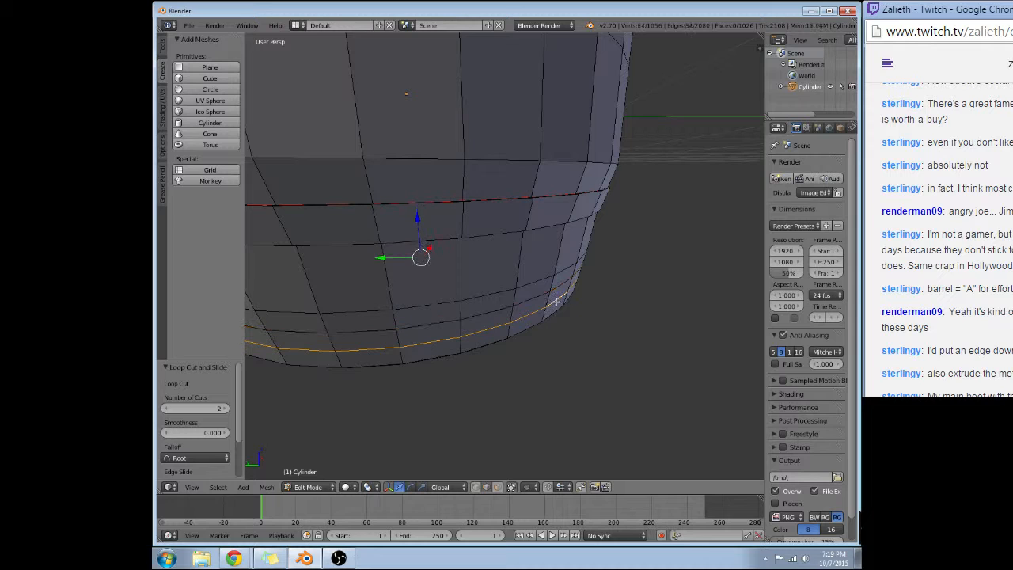
key(g)
key(z)
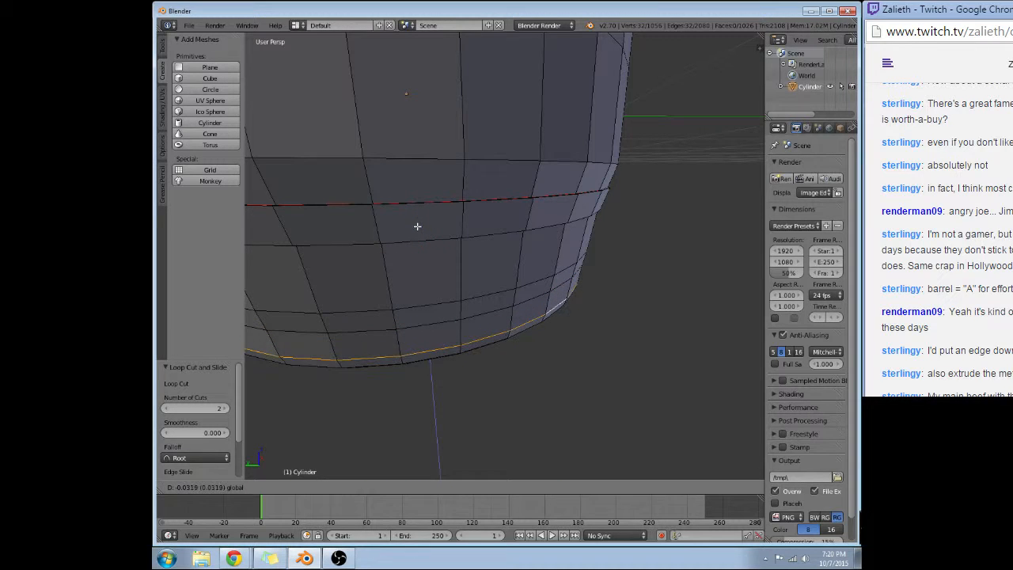
click(417, 227)
Select the upper of the two new edge loops and move it down about 0.073 along Z.
right_click(524, 303)
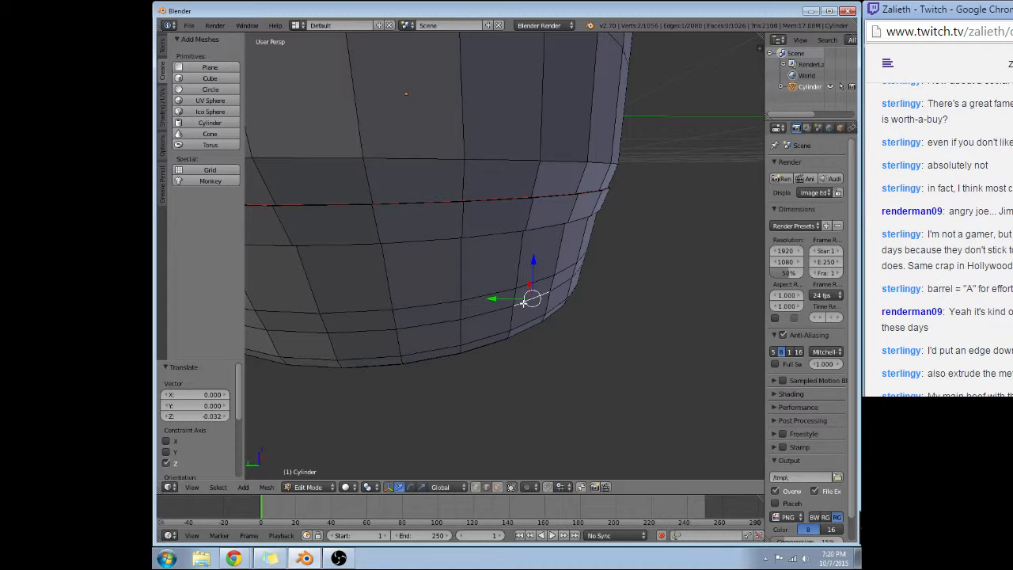
alt+right_click(524, 303)
key(g)
key(z)
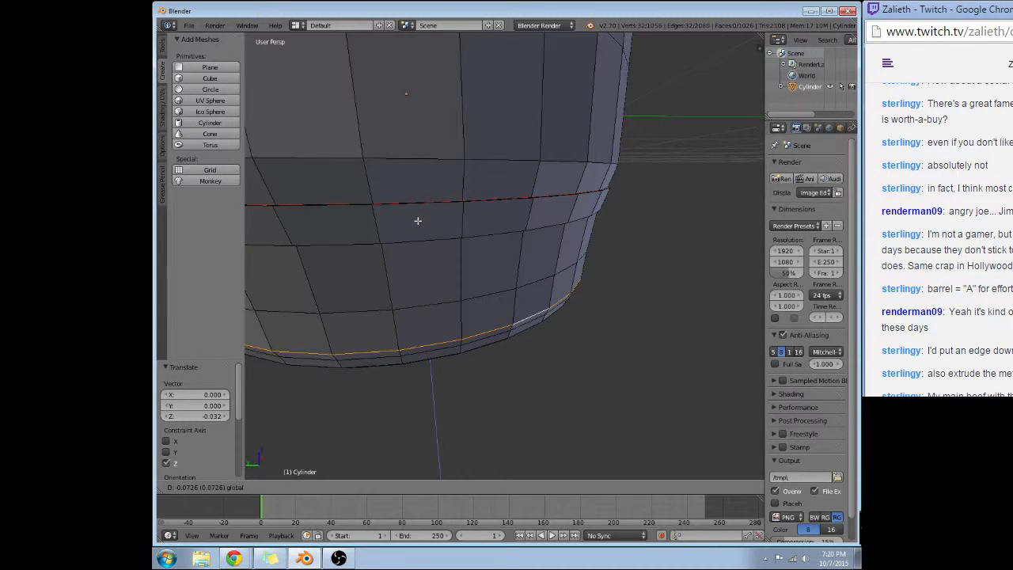
click(418, 221)
Add one more edge loop in the row above the two lowered loops, sliding it down by a factor of about 0.56.
middle_drag(565, 243, 534, 233)
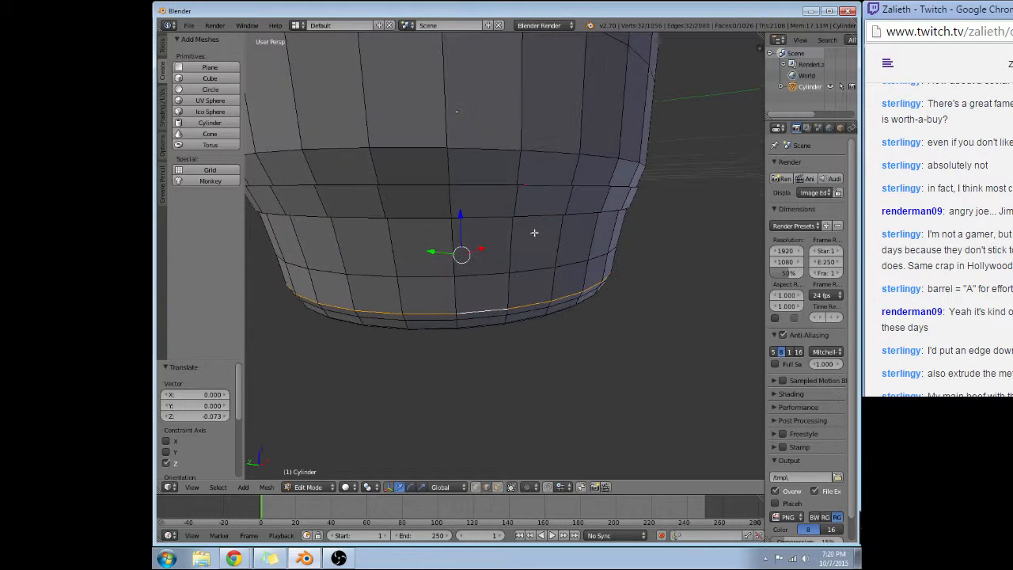
alt+shift+right_click(453, 301)
alt+right_click(454, 302)
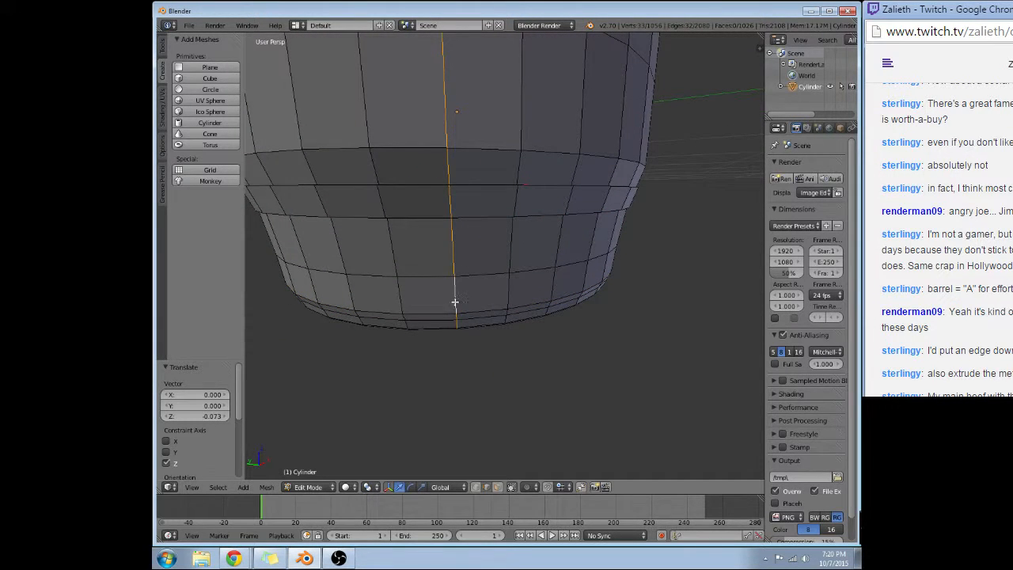
right_click(455, 301)
key(ctrl+r)
click(453, 300)
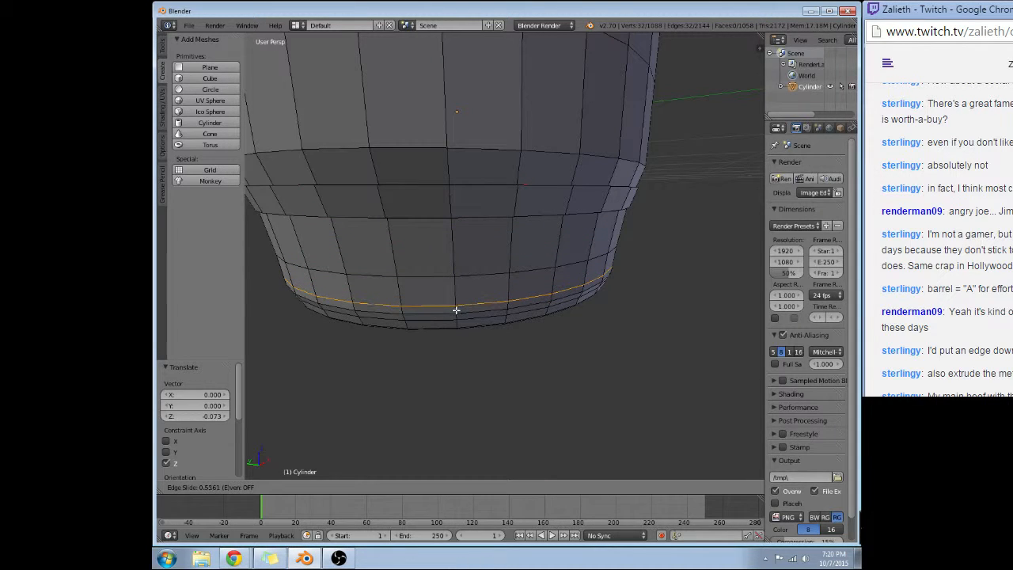
click(456, 310)
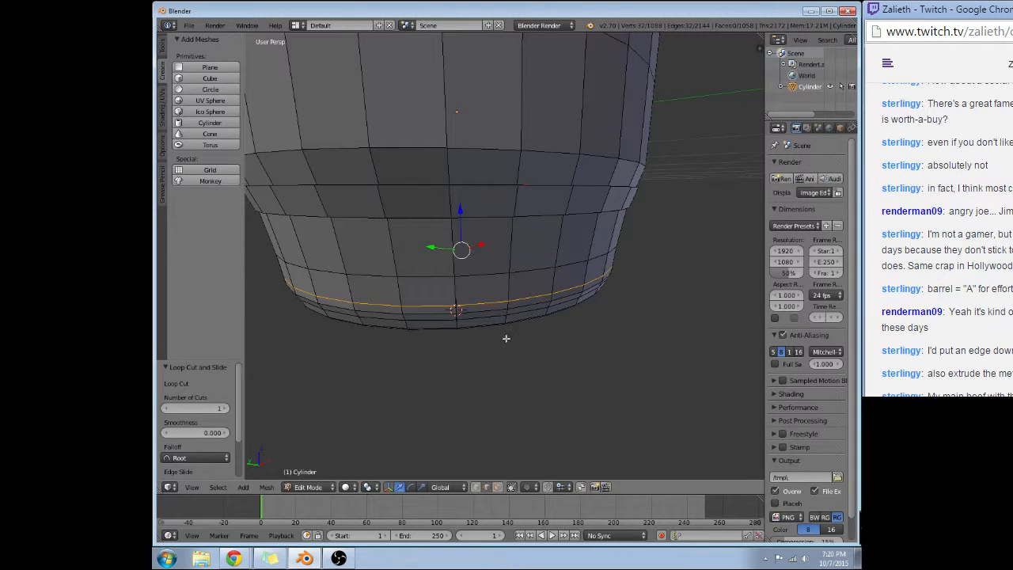
Switch to face selection and try to loop-select the narrow ring of faces just below the newest edge loop.
click(496, 487)
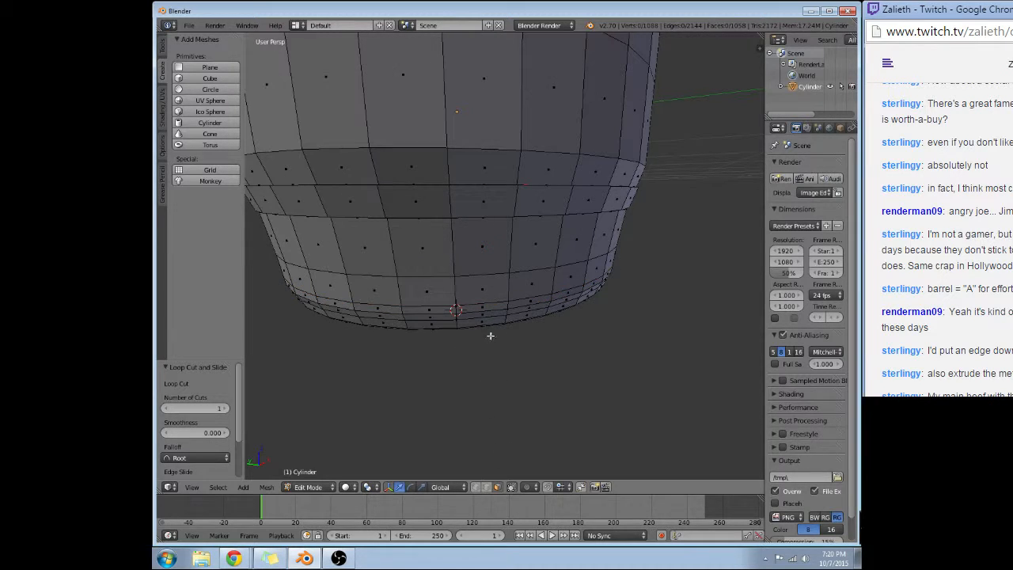
alt+right_click(494, 310)
alt+right_click(497, 308)
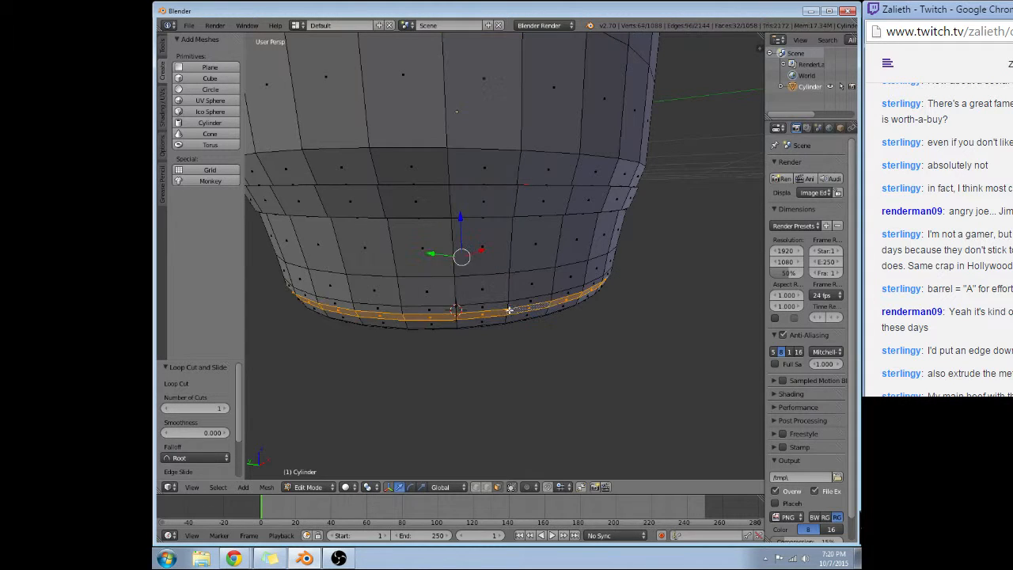
alt+right_click(517, 307)
alt+right_click(487, 307)
alt+right_click(440, 307)
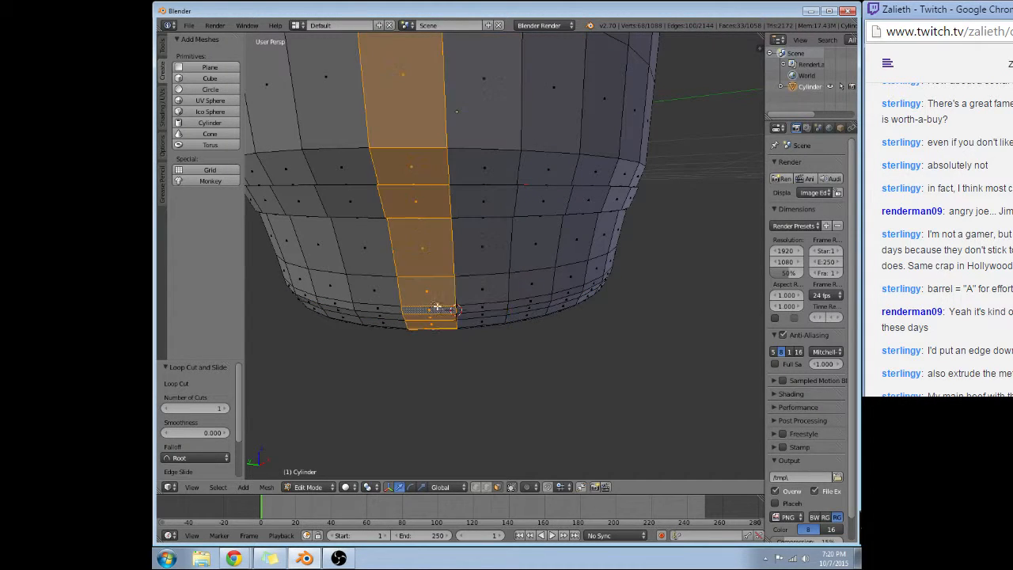
Select a single face of the narrow band below the newest edge loop and add its neighbours along one side.
right_click(428, 309)
click(378, 308)
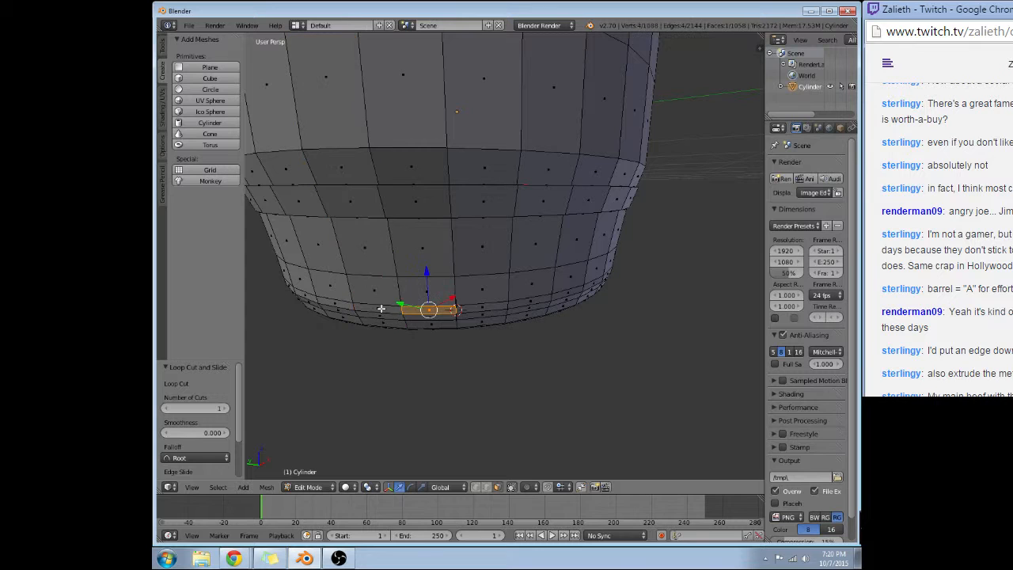
middle_drag(384, 310, 538, 316)
shift+right_click(381, 337)
shift+right_click(388, 348)
scroll(374, 356, down, 3)
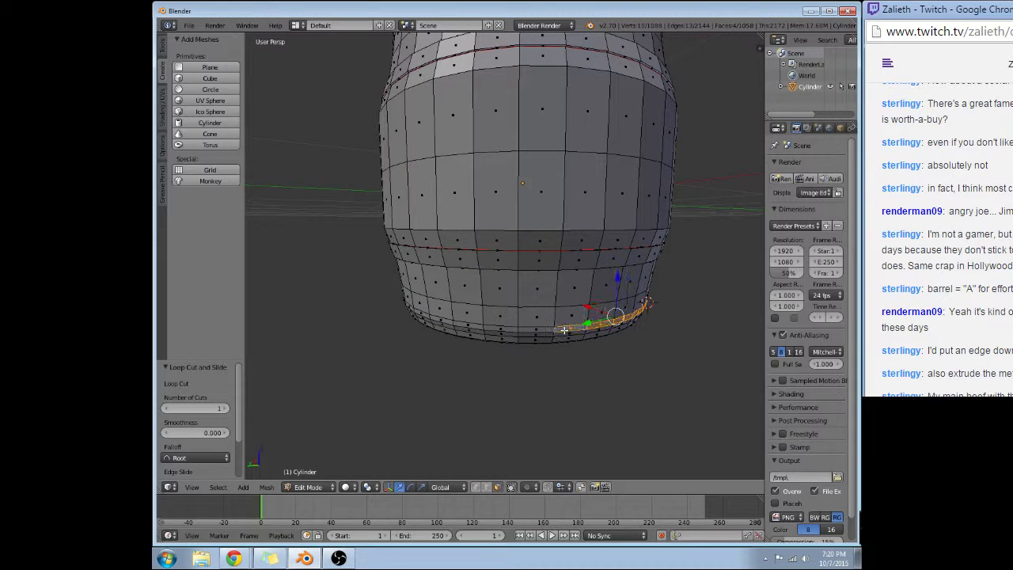
Add the narrow band's faces across the adjacent side of the barrel's base to the selection.
shift+right_click(538, 328)
shift+right_click(503, 327)
shift+right_click(467, 325)
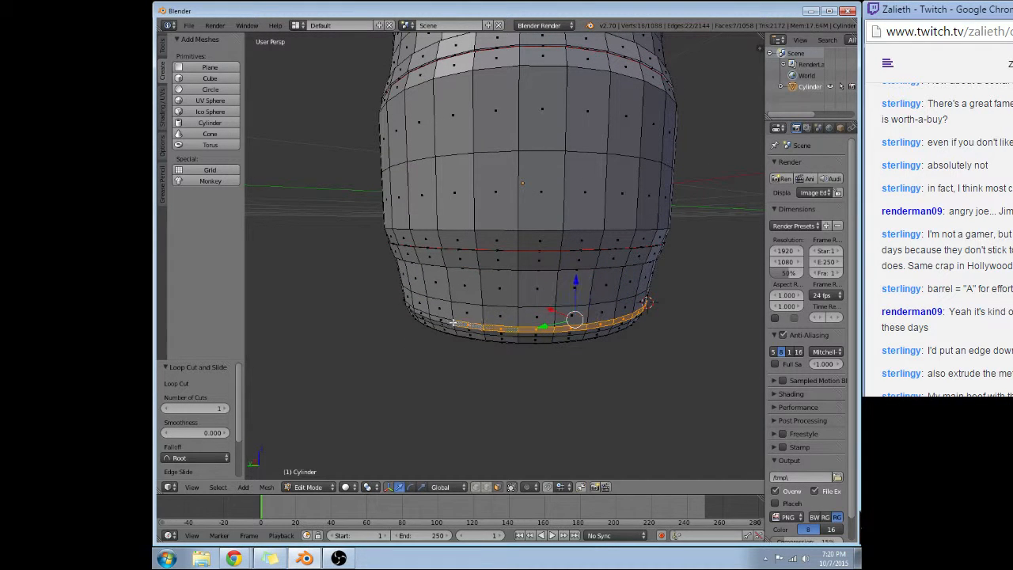
shift+right_click(438, 318)
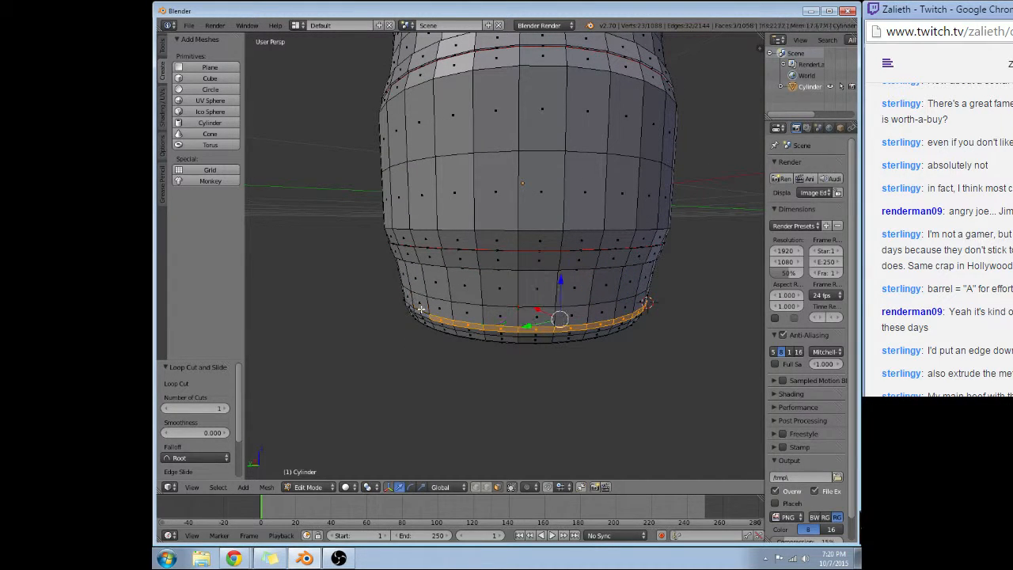
shift+right_click(423, 312)
Extend the base band selection face by face across the following side of the barrel.
middle_drag(424, 311, 580, 315)
shift+right_click(588, 308)
shift+right_click(562, 311)
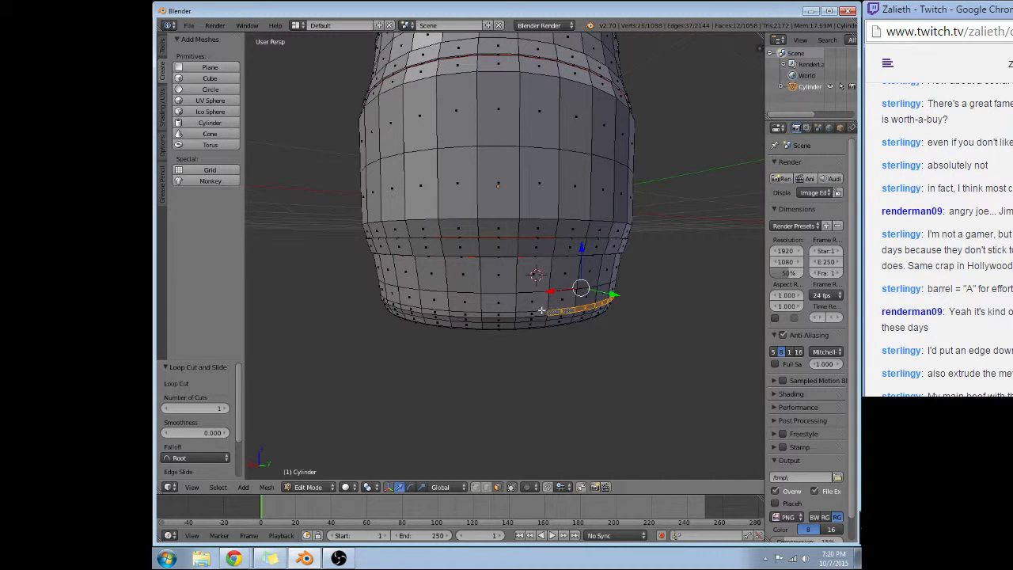
shift+right_click(529, 314)
shift+right_click(498, 315)
shift+right_click(468, 314)
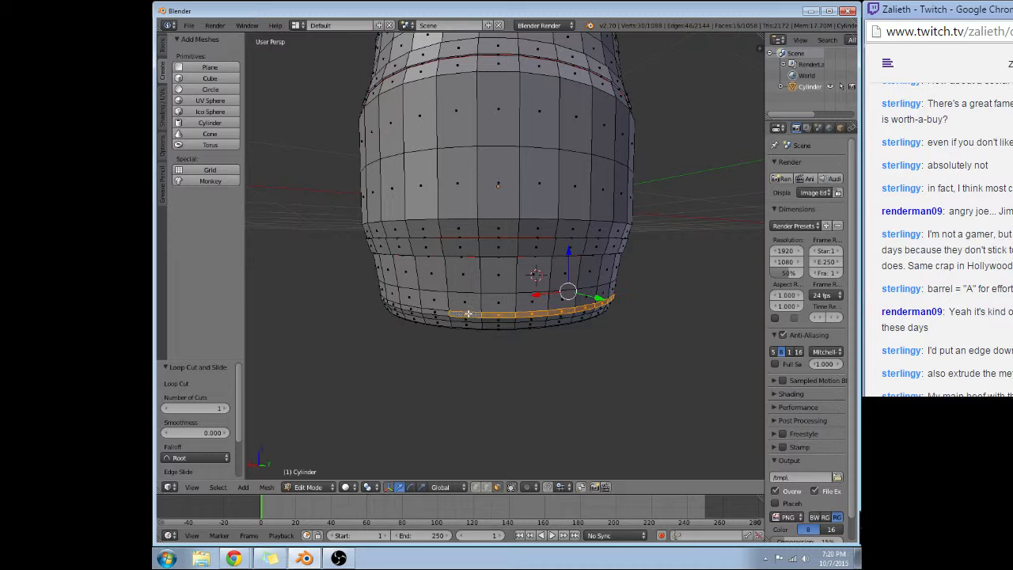
shift+right_click(437, 314)
shift+right_click(408, 310)
shift+right_click(393, 305)
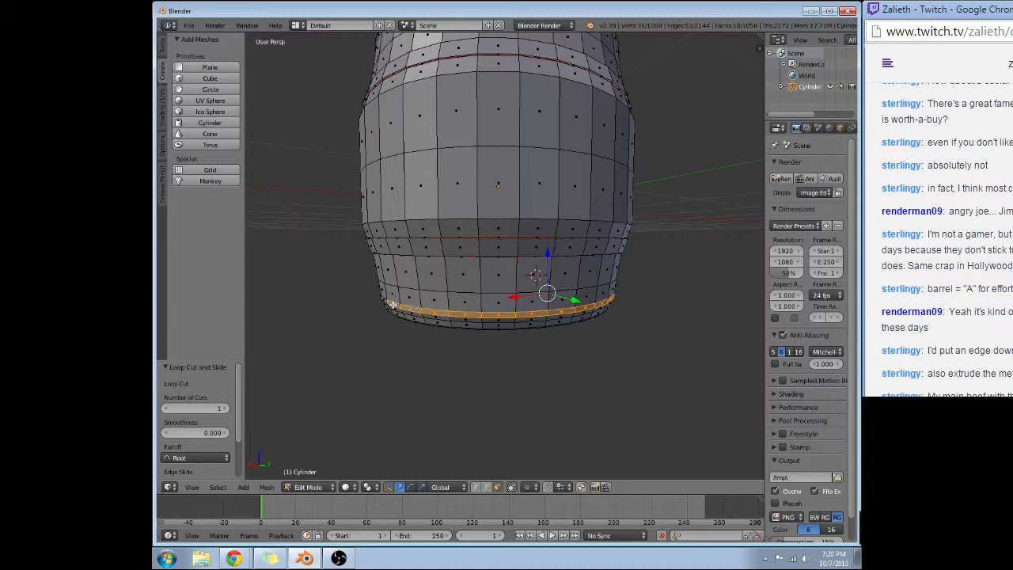
Extend the base band selection across the end of the previous side and the first faces of the adjacent side.
shift+right_click(385, 301)
middle_drag(385, 301, 538, 292)
shift+right_click(584, 298)
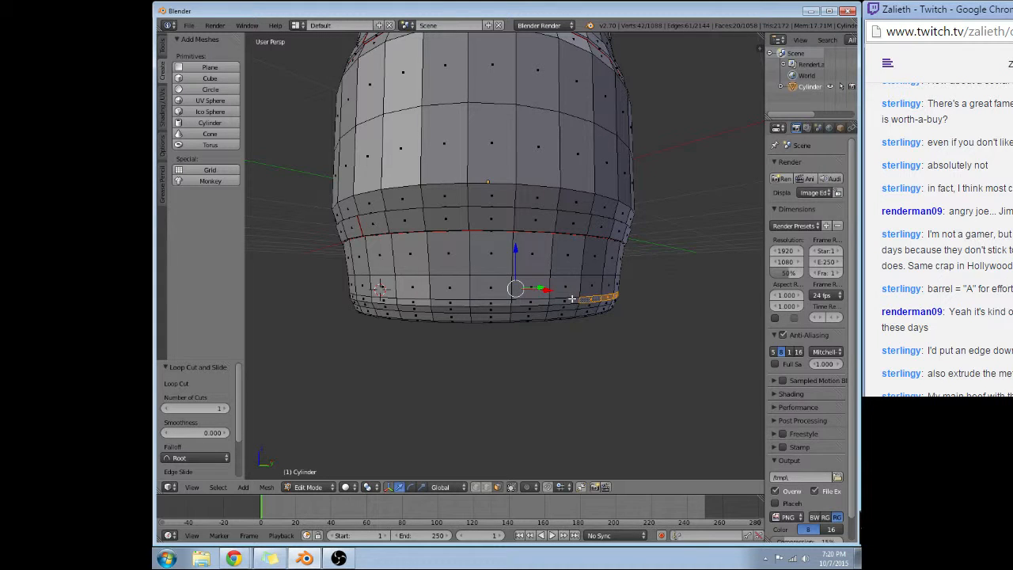
shift+right_click(556, 300)
shift+right_click(515, 301)
shift+right_click(491, 301)
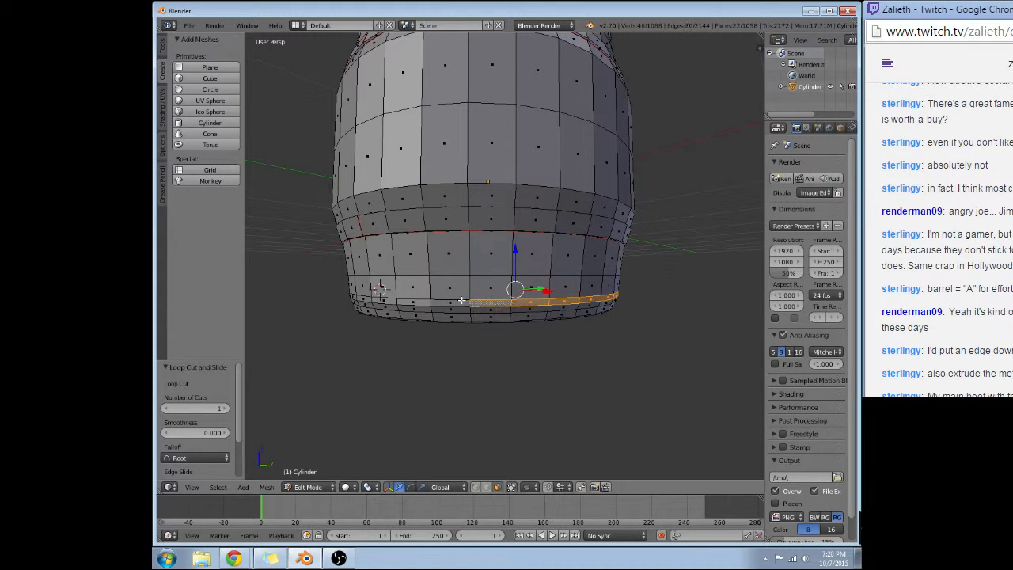
Add the remaining faces of the narrow base band on this side of the barrel to the selection.
shift+right_click(451, 302)
shift+right_click(413, 303)
shift+right_click(380, 300)
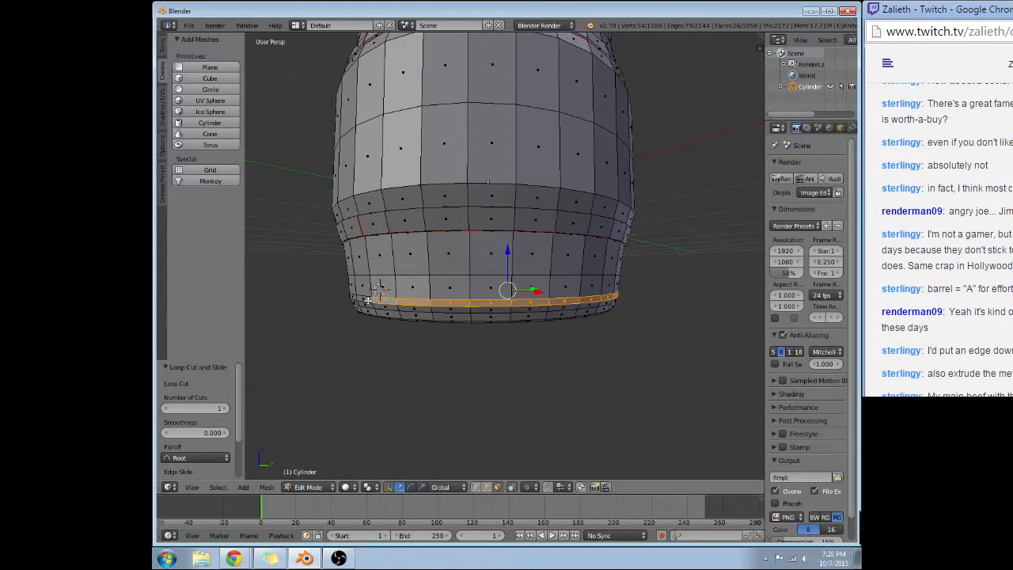
shift+right_click(365, 300)
Add the last unselected faces of the narrow base band to close the ring selection.
middle_drag(365, 300, 466, 300)
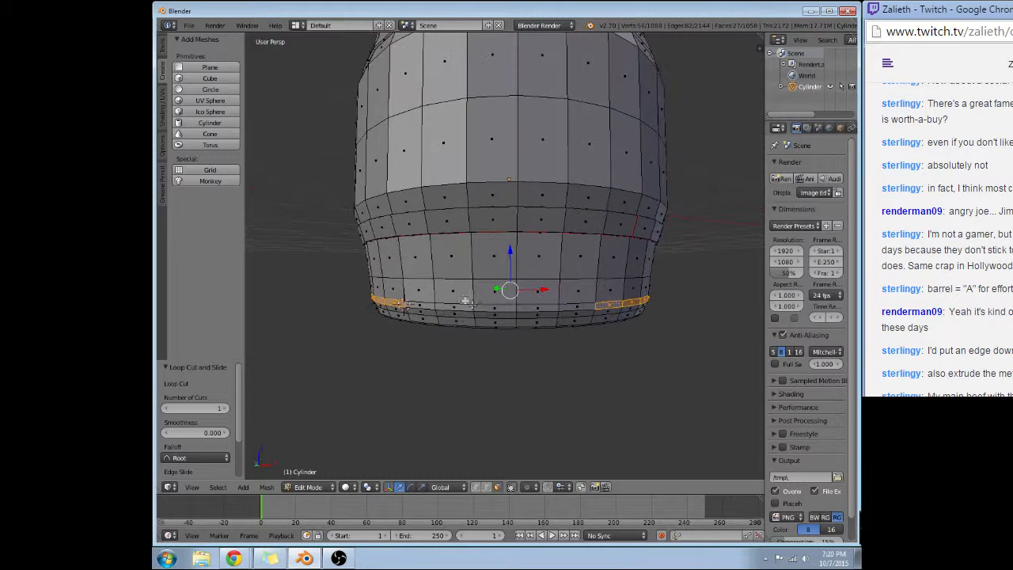
shift+right_click(567, 307)
shift+right_click(536, 307)
shift+right_click(500, 306)
shift+right_click(461, 306)
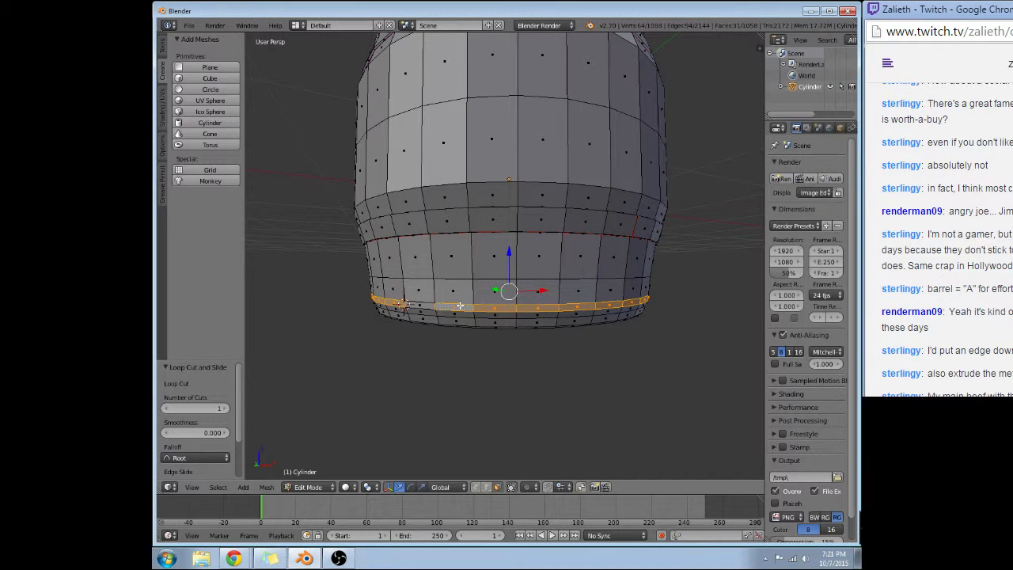
shift+right_click(429, 304)
middle_drag(586, 262, 578, 292)
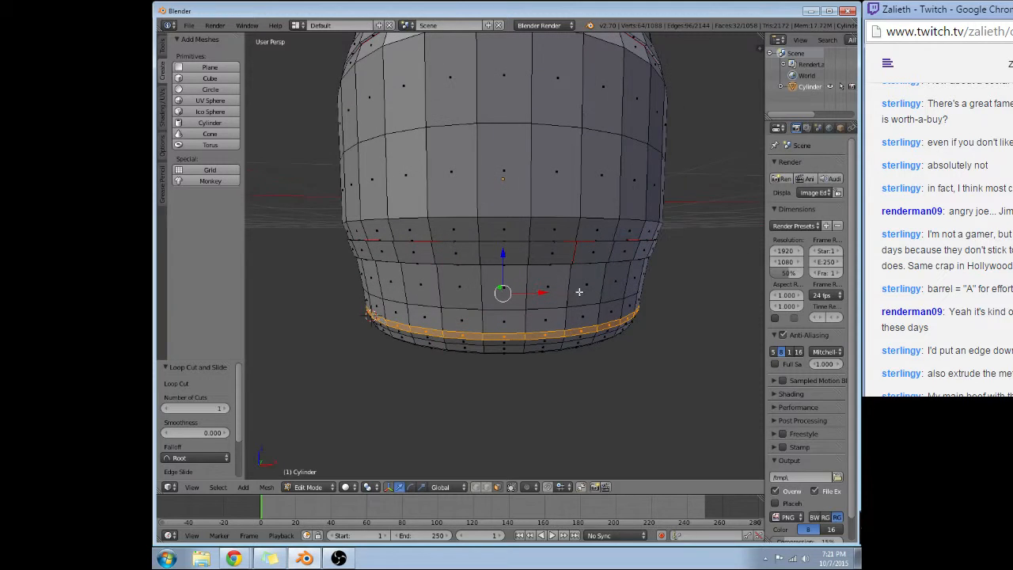
Try scaling the selected base band to 1.01 without extruding it, and undo the resize.
key(r)
click(631, 322)
text(s)
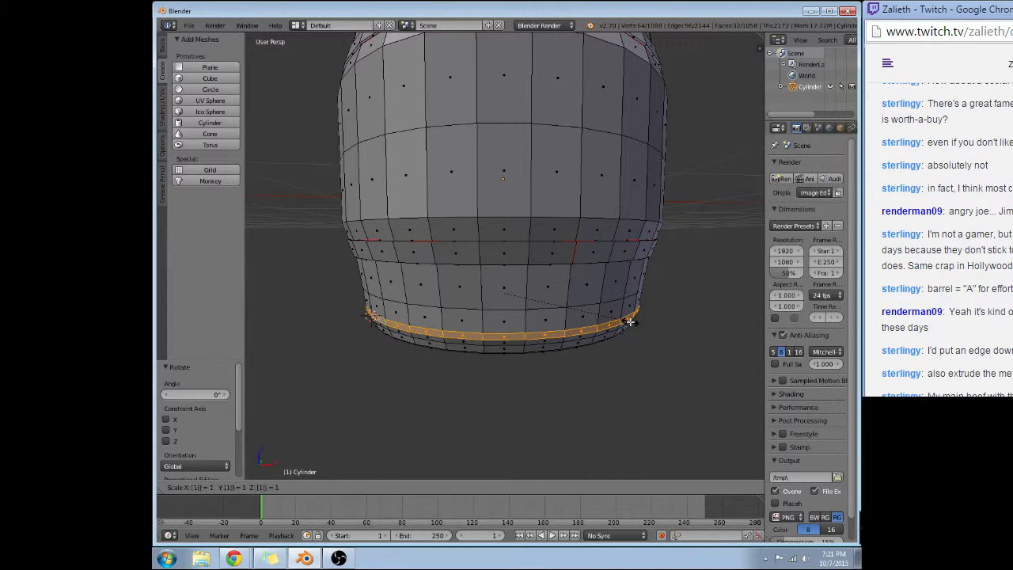
text(1.01)
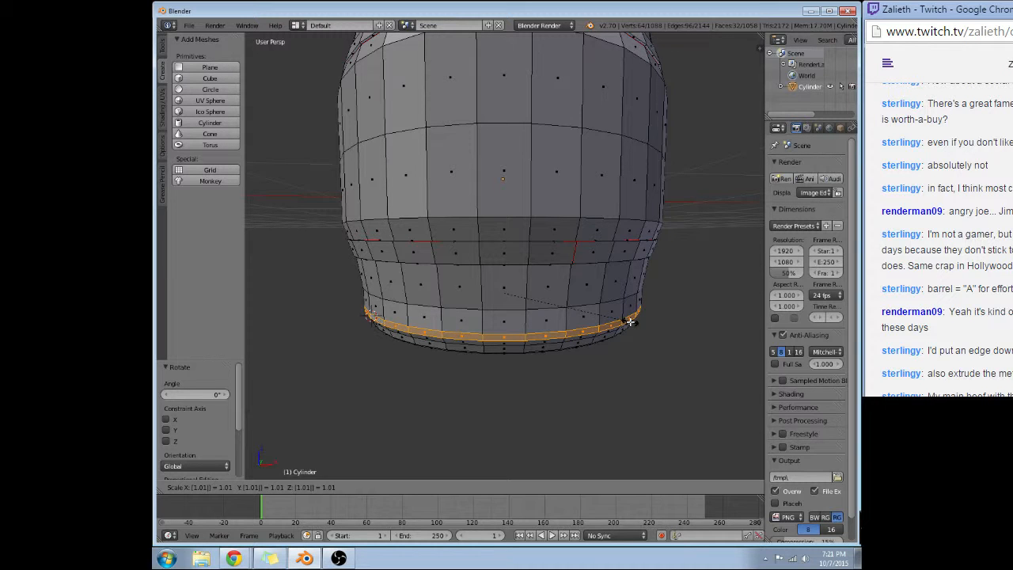
key(Return)
scroll(669, 340, up, 4)
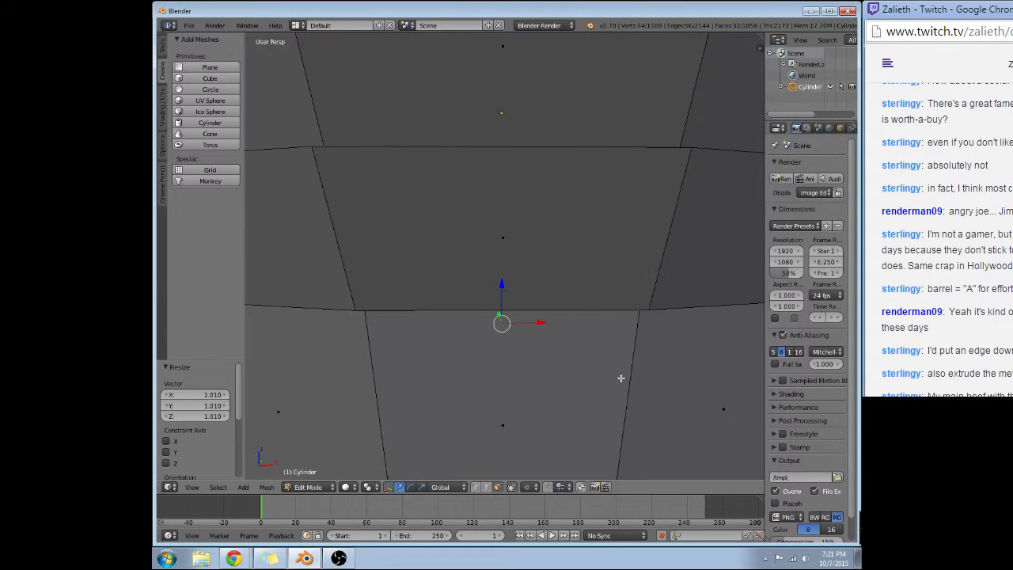
scroll(605, 385, down, 4)
scroll(607, 357, up, 1)
middle_drag(608, 357, 567, 367)
scroll(515, 439, up, 2)
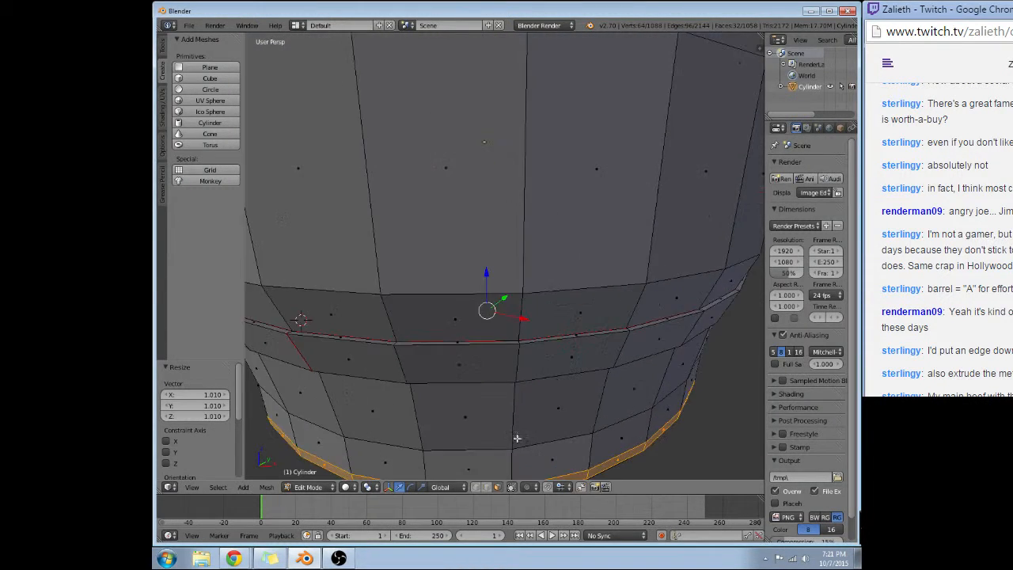
middle_drag(515, 439, 505, 333)
scroll(519, 300, up, 1)
middle_drag(551, 238, 472, 245)
key(ctrl+z)
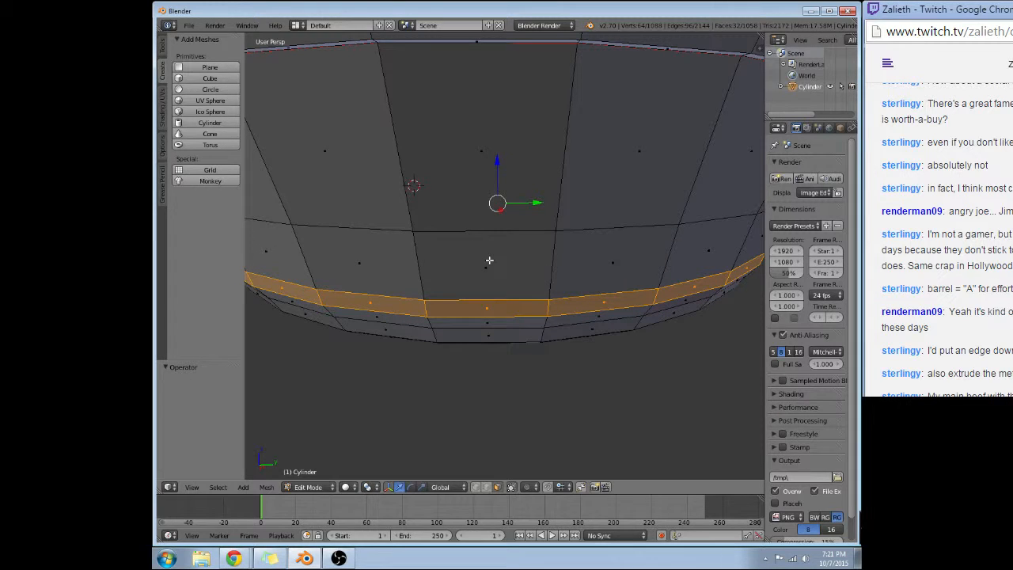
Extrude the base band in place and scale the new faces to 1.01.
key(e)
right_click(489, 260)
text(s1.01)
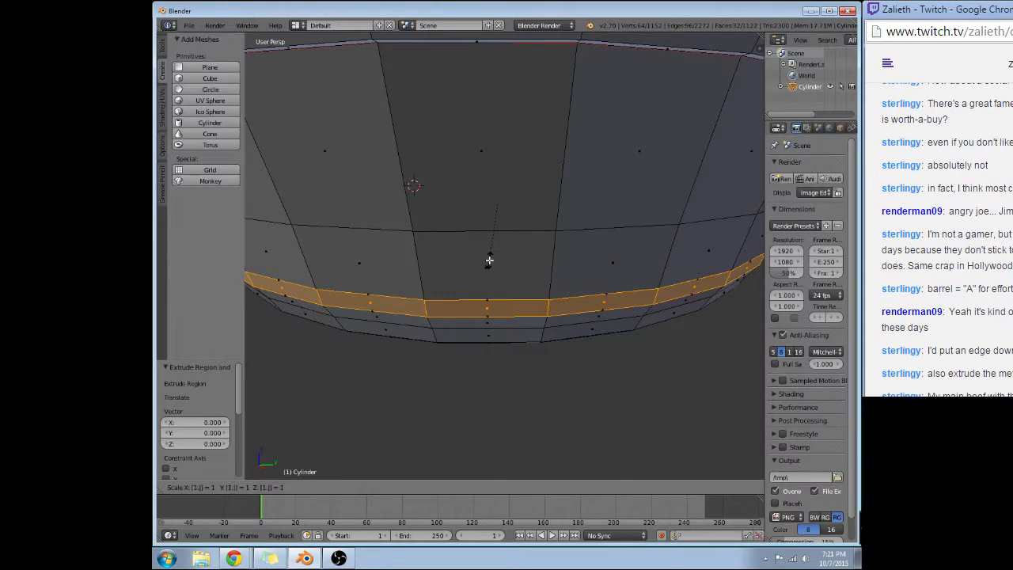
key(Return)
Switch to edge selection and select the inner edge loop along the top of the extruded base band.
scroll(479, 257, down, 5)
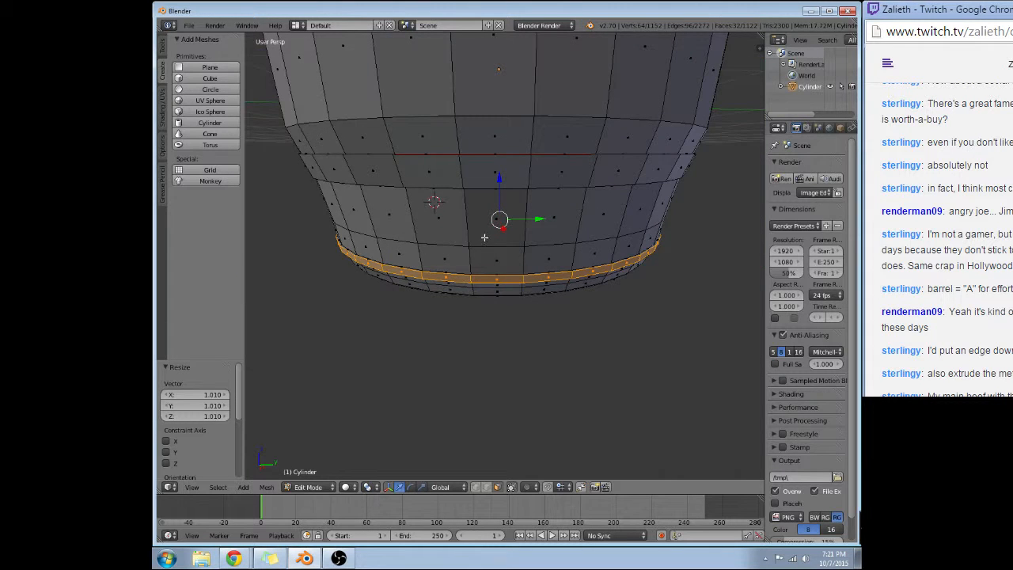
middle_drag(479, 256, 590, 229)
scroll(605, 269, up, 2)
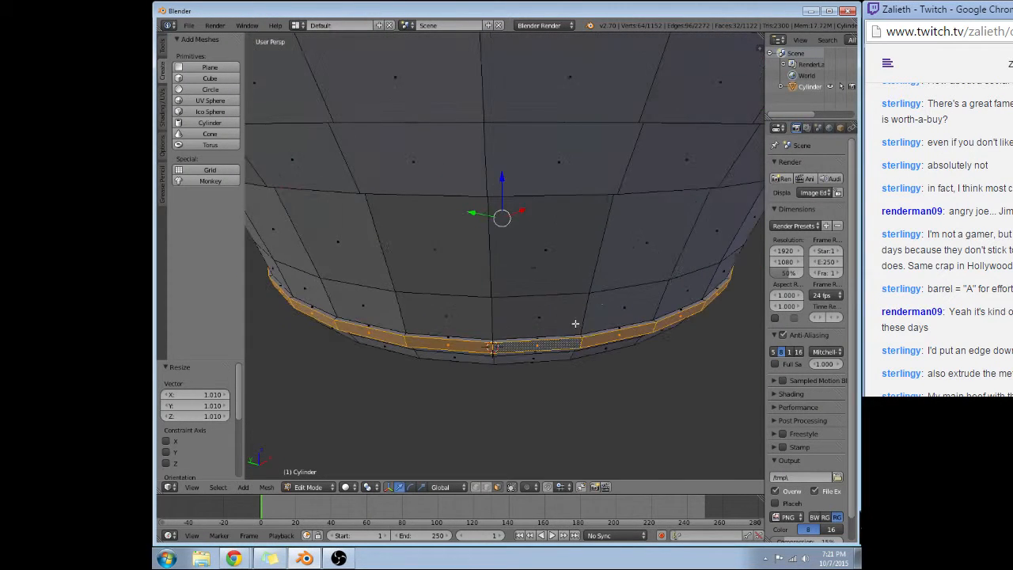
scroll(539, 372, up, 2)
alt+right_click(540, 404)
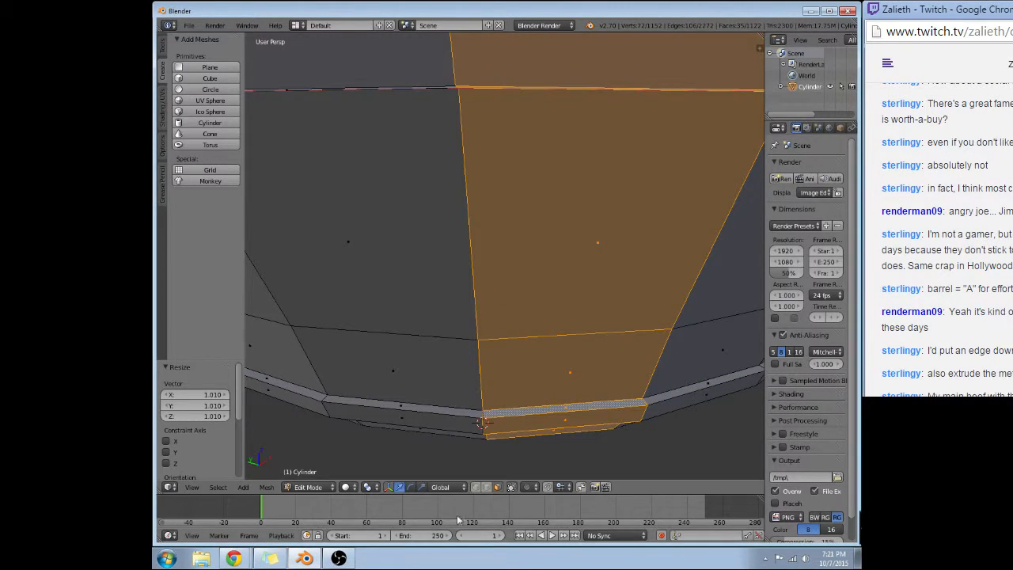
alt+right_click(527, 405)
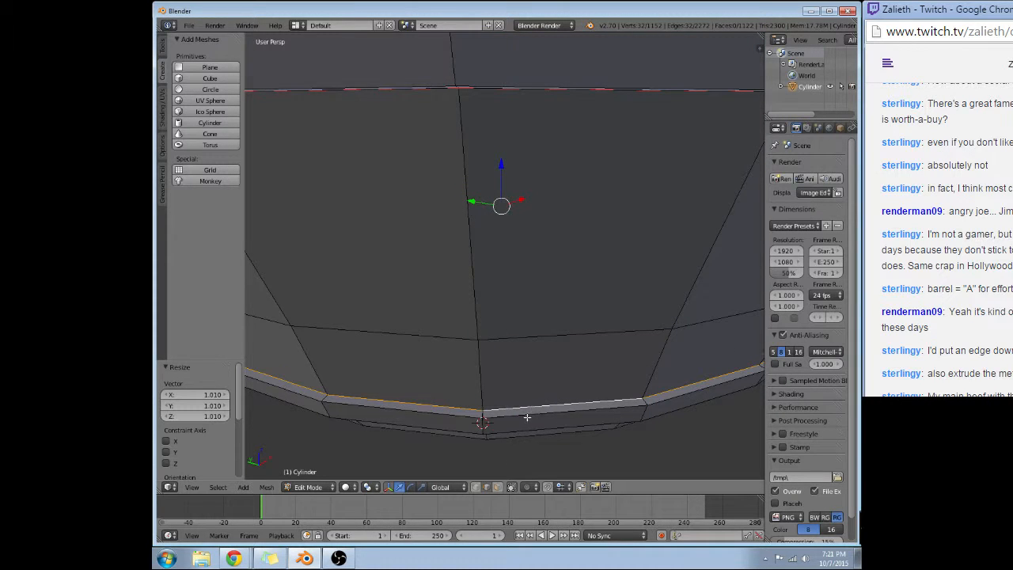
Add the base band's lower inner edge loop and the short edges joining the two loops to the selection.
middle_drag(526, 418, 530, 385)
middle_drag(583, 183, 570, 128)
alt+shift+right_click(562, 84)
shift+right_click(509, 363)
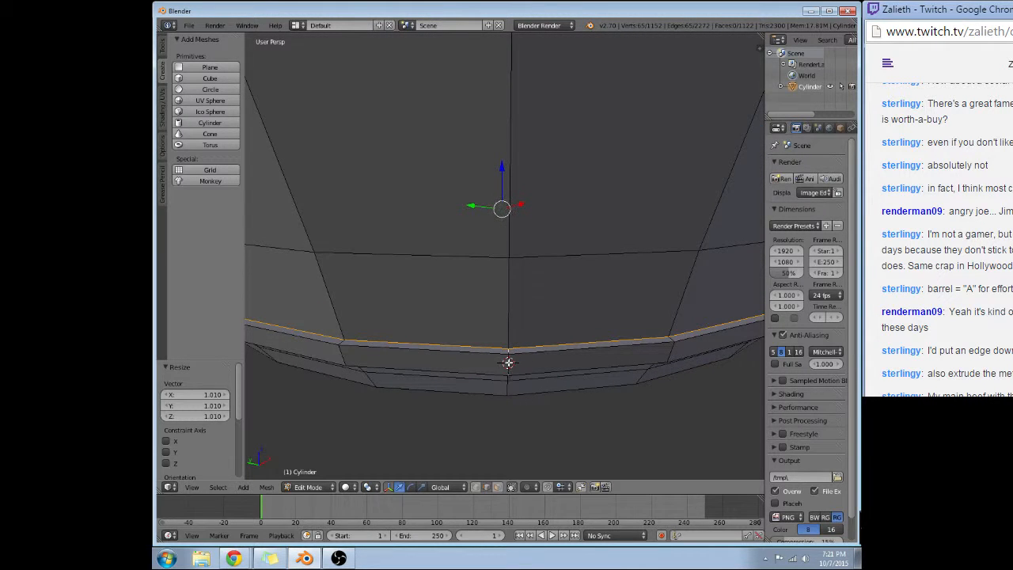
middle_drag(509, 364, 514, 315)
middle_drag(525, 125, 524, 145)
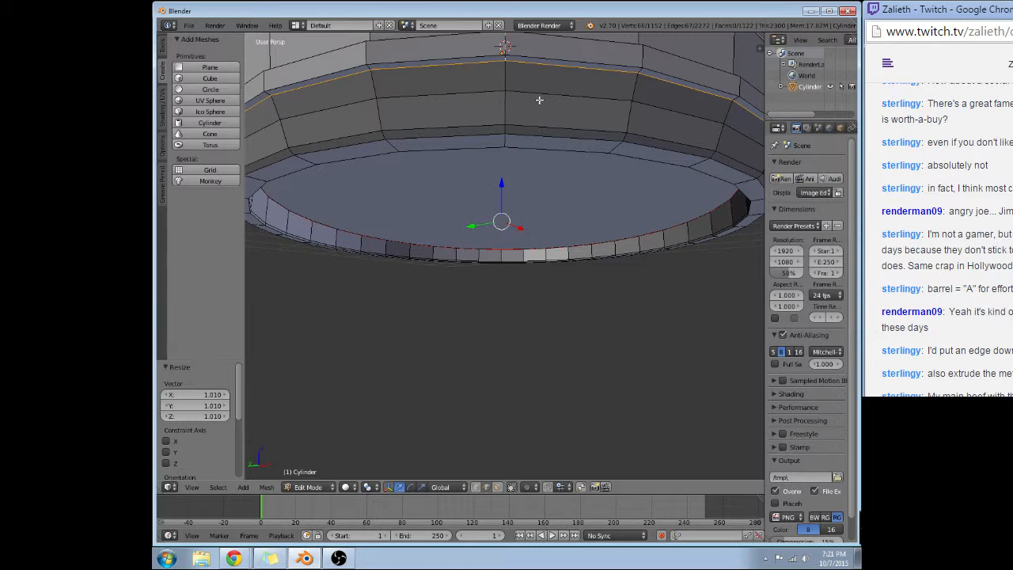
middle_drag(539, 100, 535, 113)
middle_drag(529, 46, 541, 134)
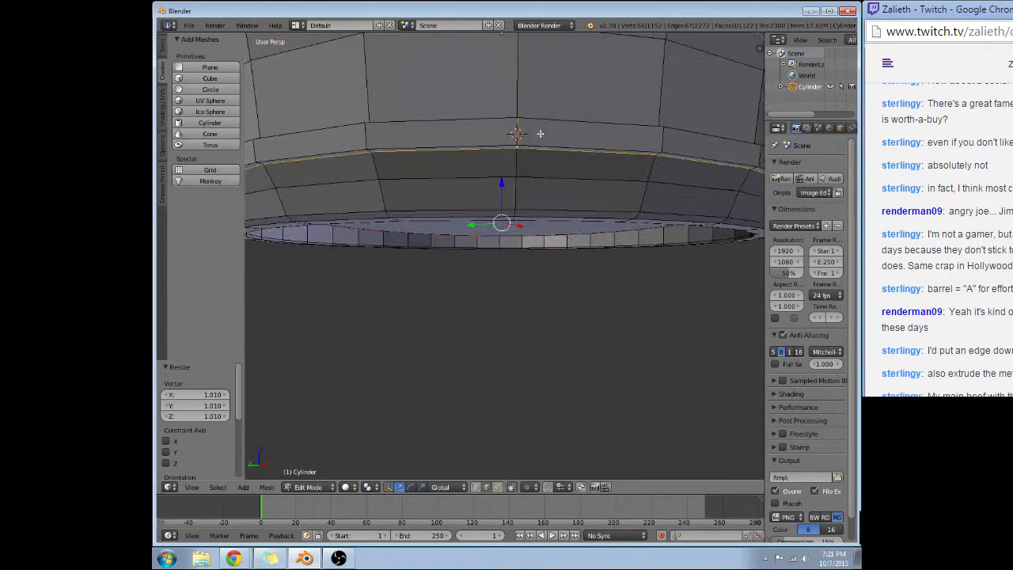
scroll(542, 135, up, 5)
middle_drag(542, 173, 532, 217)
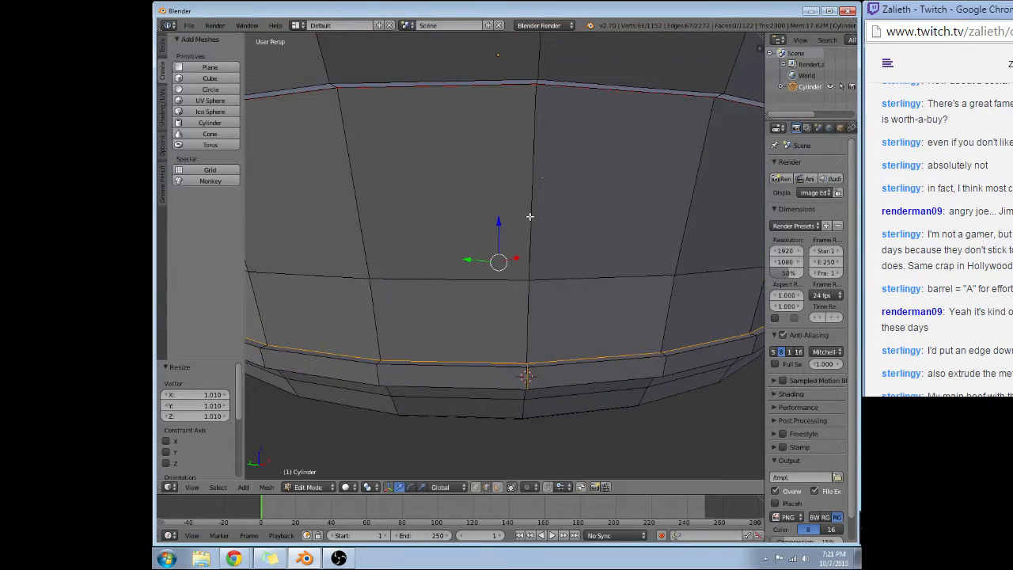
scroll(526, 226, down, 3)
middle_drag(498, 255, 543, 211)
scroll(505, 139, down, 1)
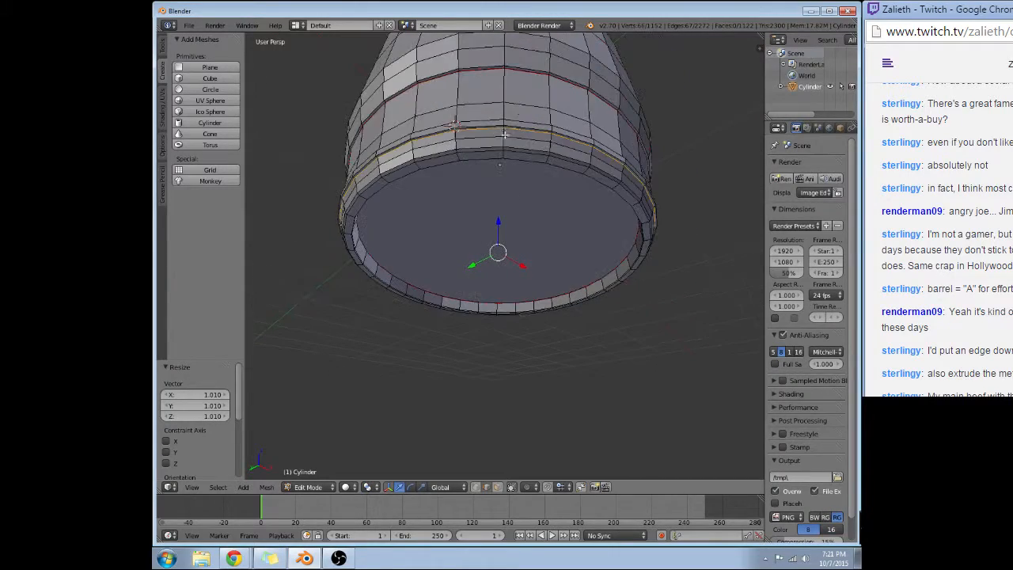
Add the upper and lower inner edge loops of the extruded band near the barrel's rim to the selection.
middle_drag(519, 108, 495, 233)
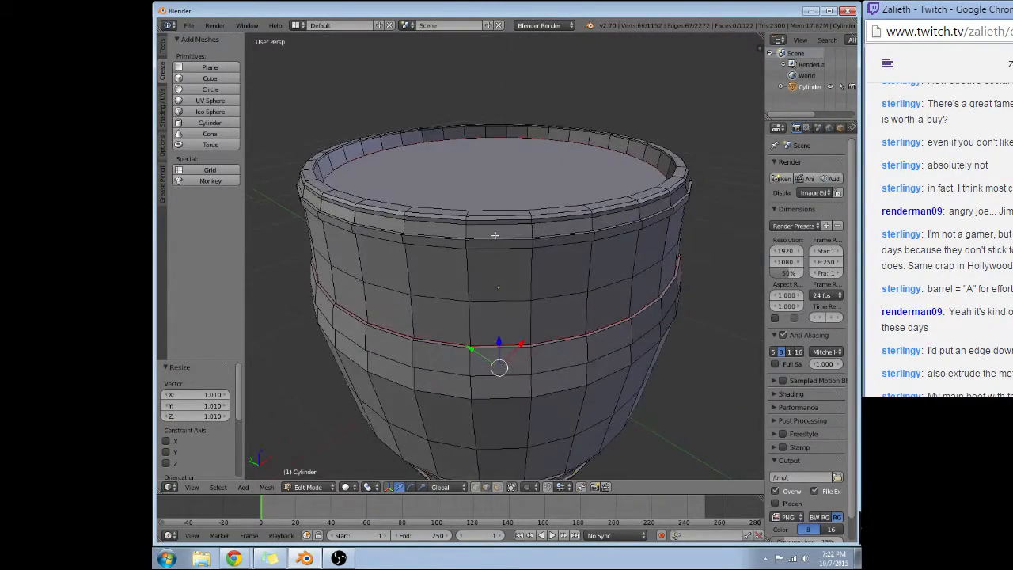
scroll(496, 238, up, 5)
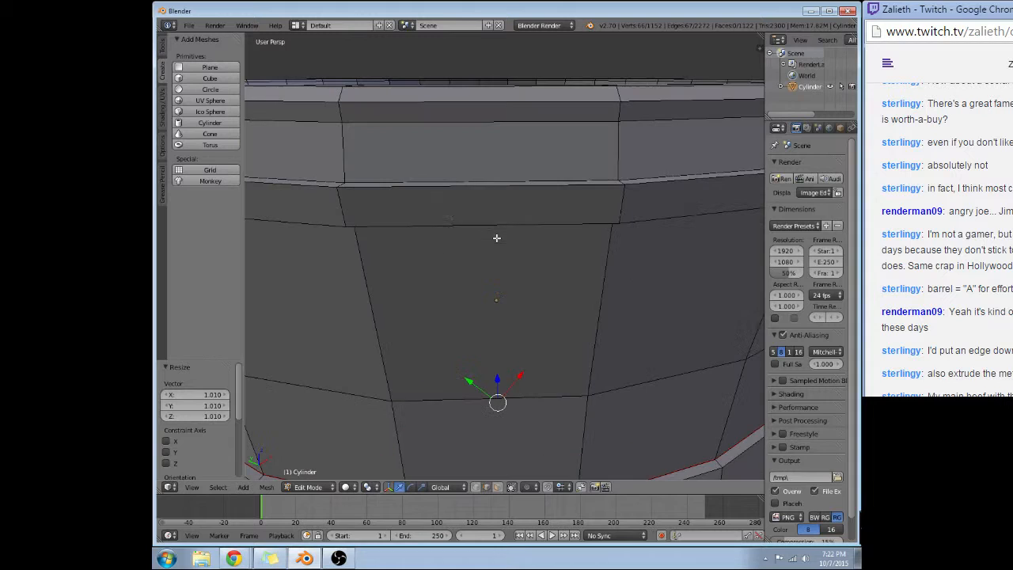
alt+shift+click(436, 182)
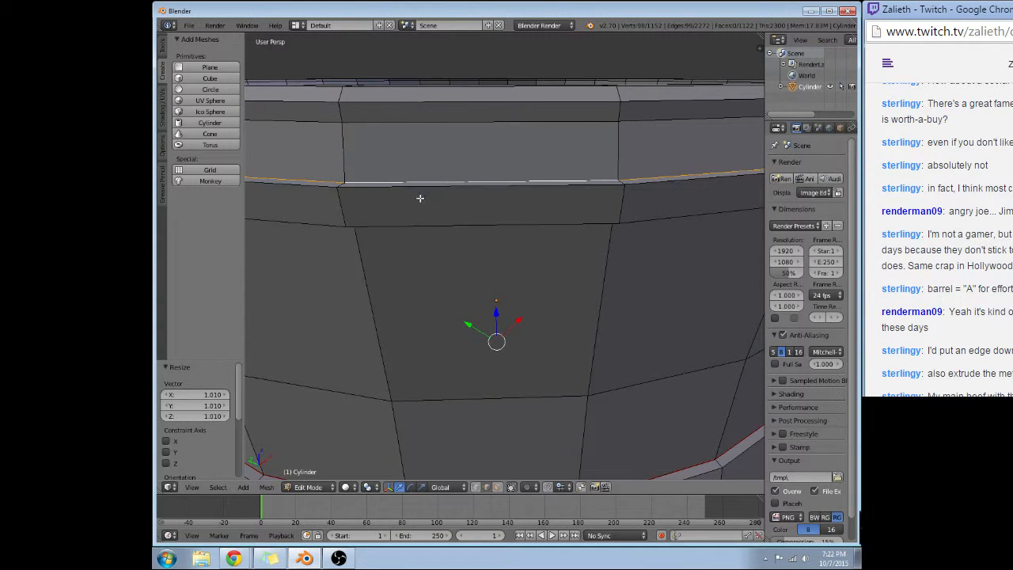
middle_drag(340, 197, 412, 97)
alt+shift+click(463, 36)
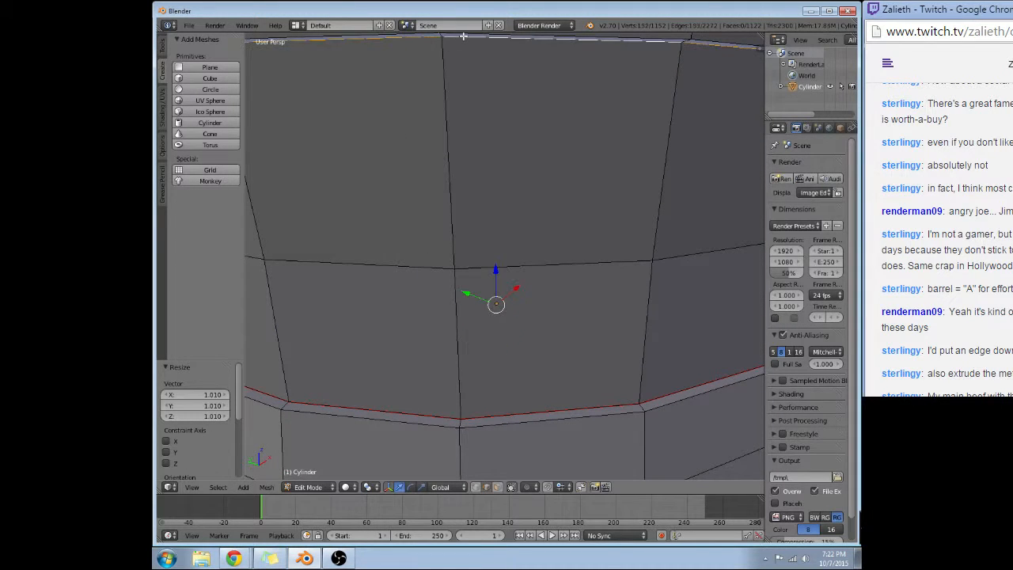
middle_drag(459, 42, 463, 54)
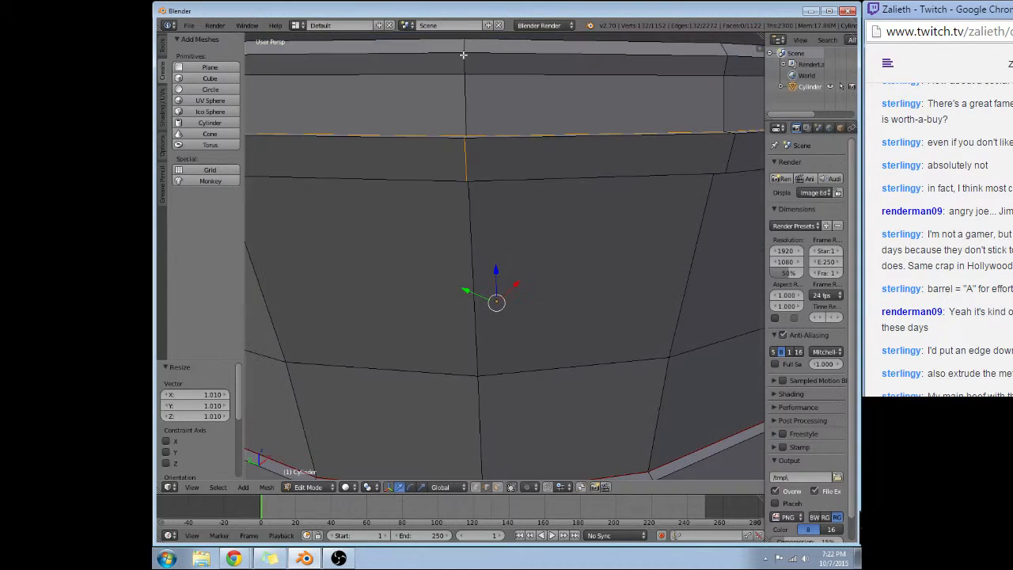
scroll(422, 131, down, 4)
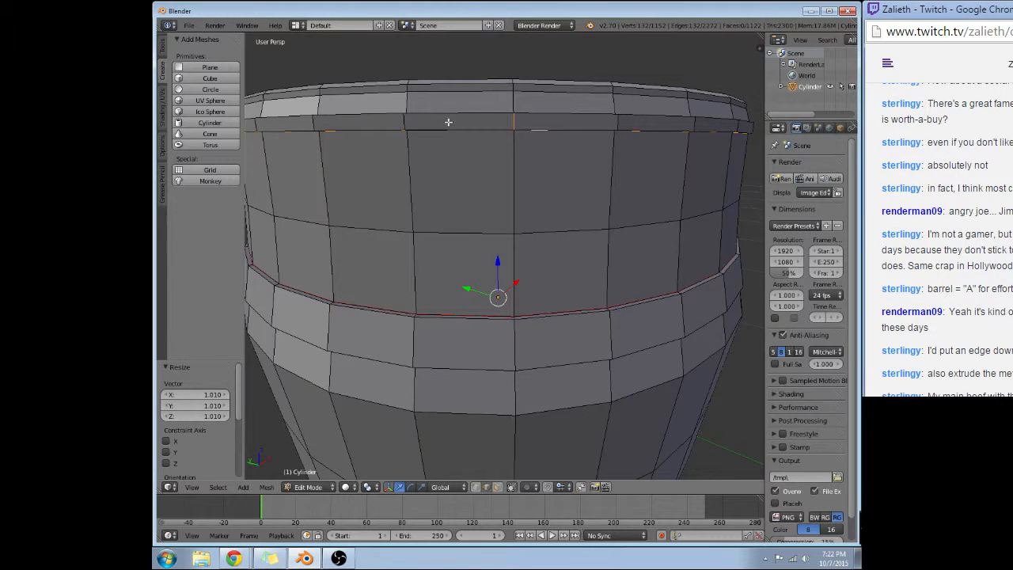
Add the missing lower loop edge and the short connecting edge of the rim band to the selection.
middle_drag(448, 122, 482, 142)
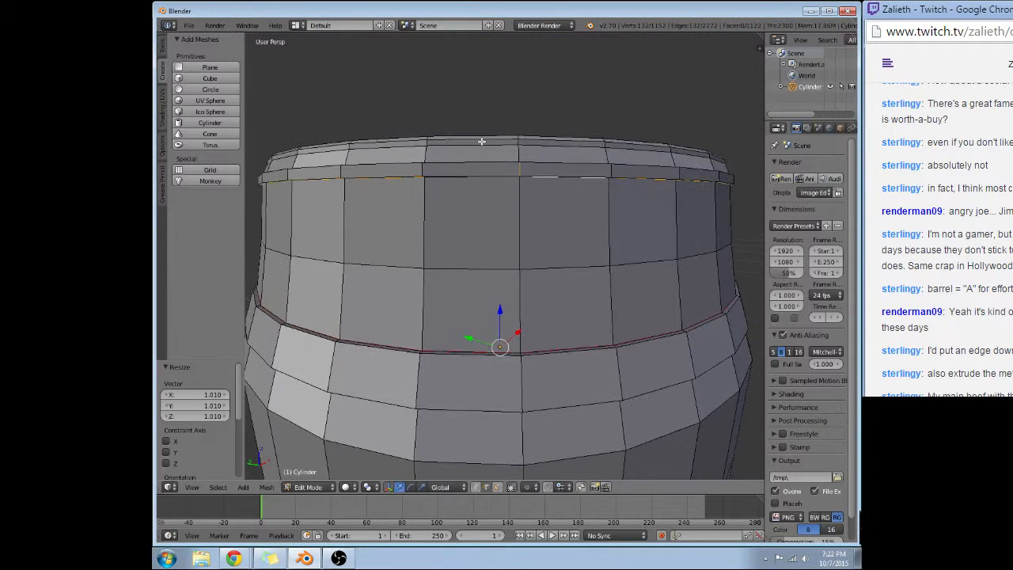
scroll(481, 141, up, 4)
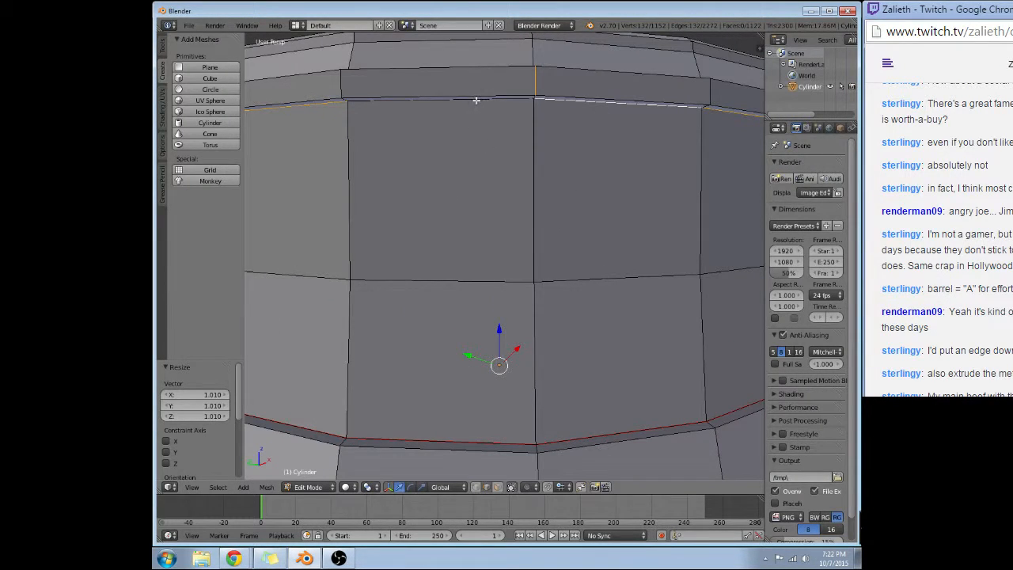
shift+right_click(479, 100)
shift+right_click(533, 97)
middle_drag(542, 98, 541, 117)
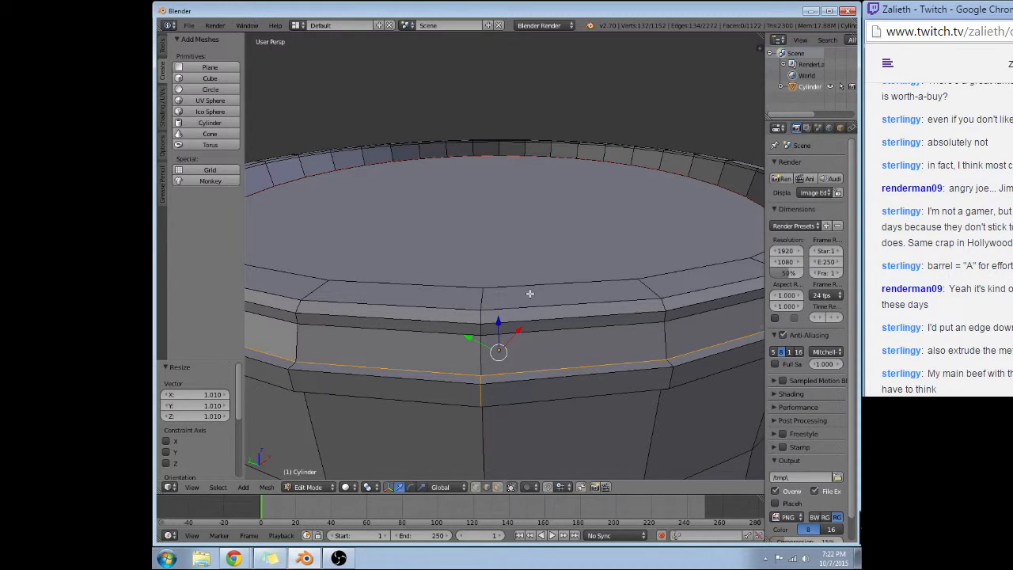
Mark the selected loops and connecting edges of both bands as seams, and clear the selection.
mouse_move(530, 293)
middle_down()
mouse_move(531, 274)
mouse_move(527, 303)
middle_up()
scroll(535, 301, down, 2)
middle_drag(610, 295, 529, 272)
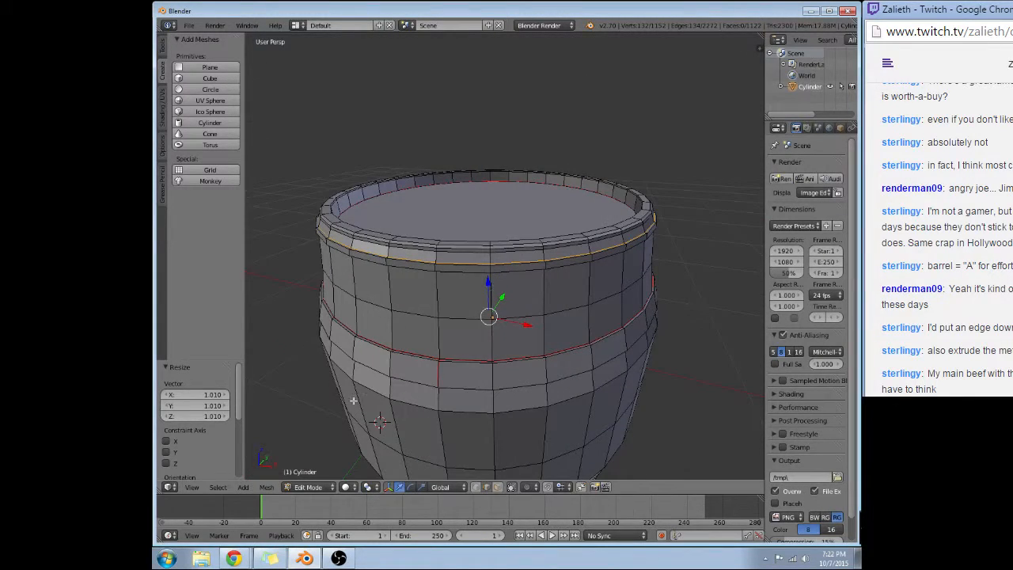
click(266, 487)
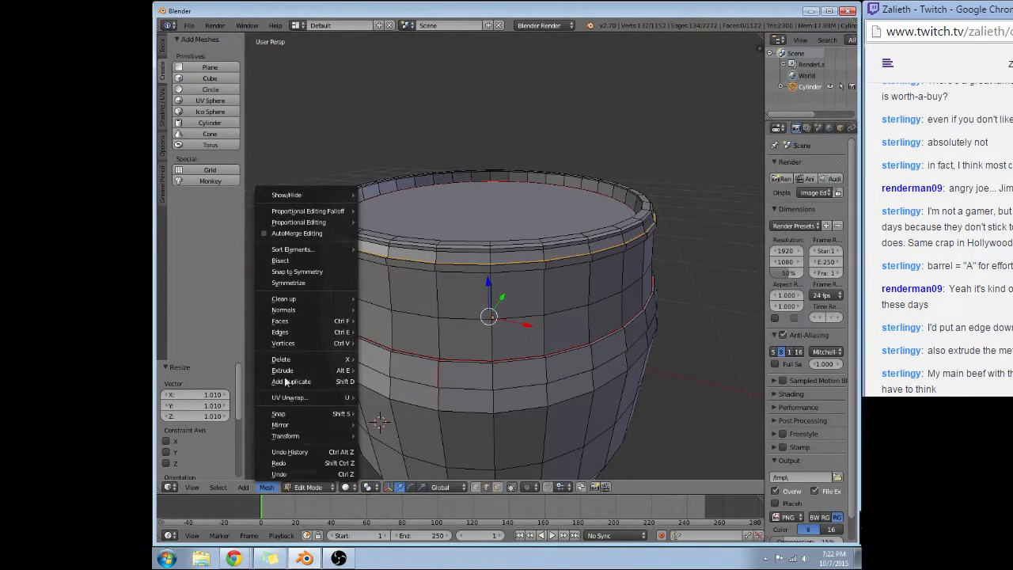
mouse_move(298, 337)
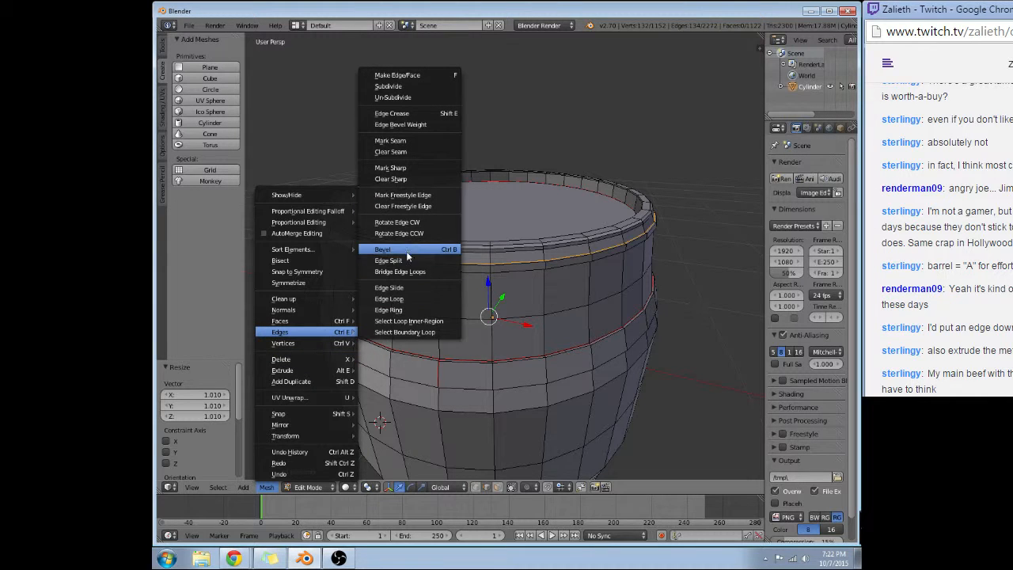
click(404, 141)
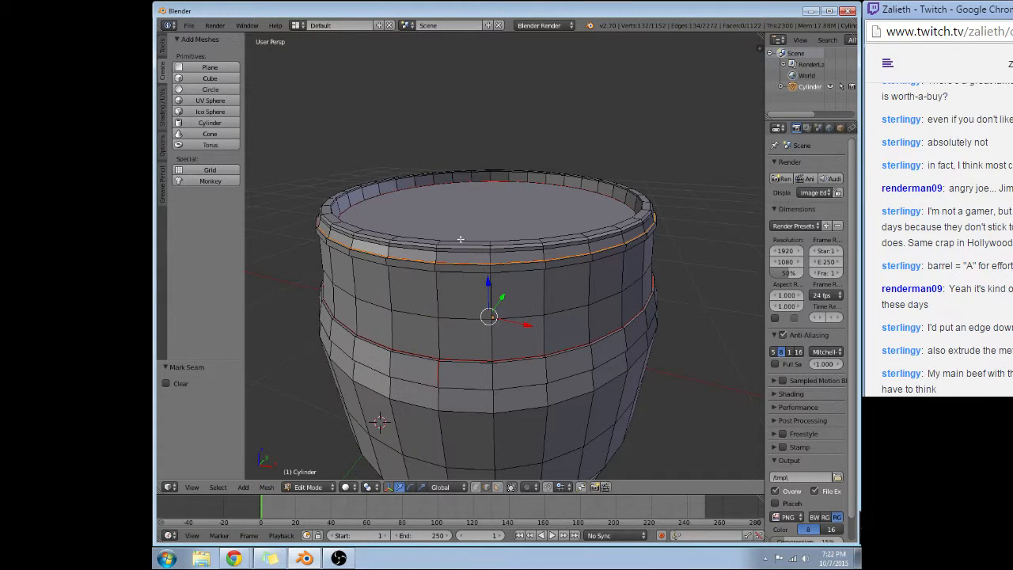
mouse_move(461, 239)
middle_down()
mouse_move(482, 185)
mouse_move(446, 160)
mouse_move(425, 119)
mouse_move(395, 233)
mouse_move(471, 251)
middle_up()
key(a)
key(a)
key(a)
scroll(424, 118, down, 3)
scroll(402, 222, down, 4)
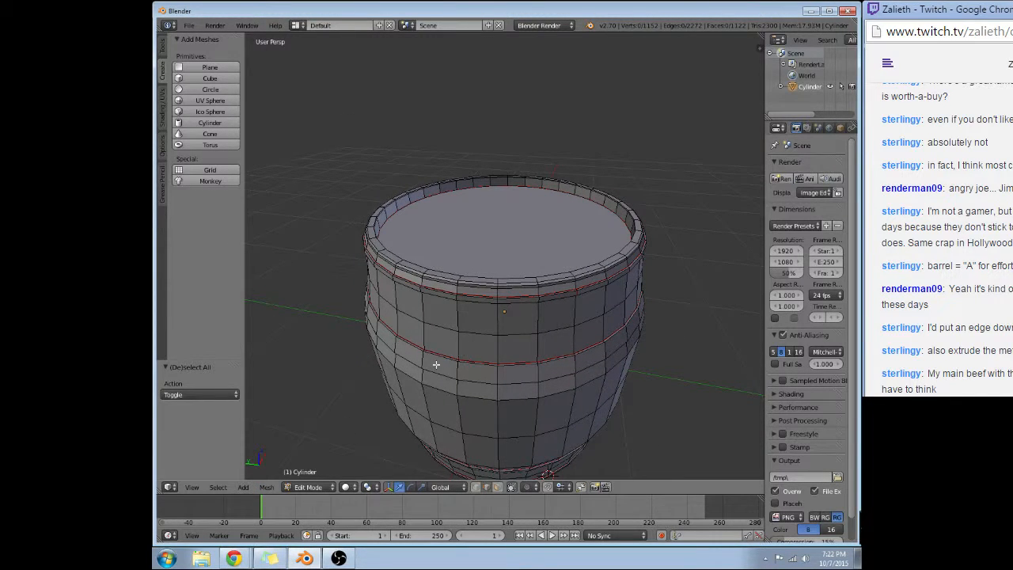
Select the entire barrel mesh and unwrap it along the marked seams with the standard Unwrap operation.
key(a)
click(266, 486)
mouse_move(292, 398)
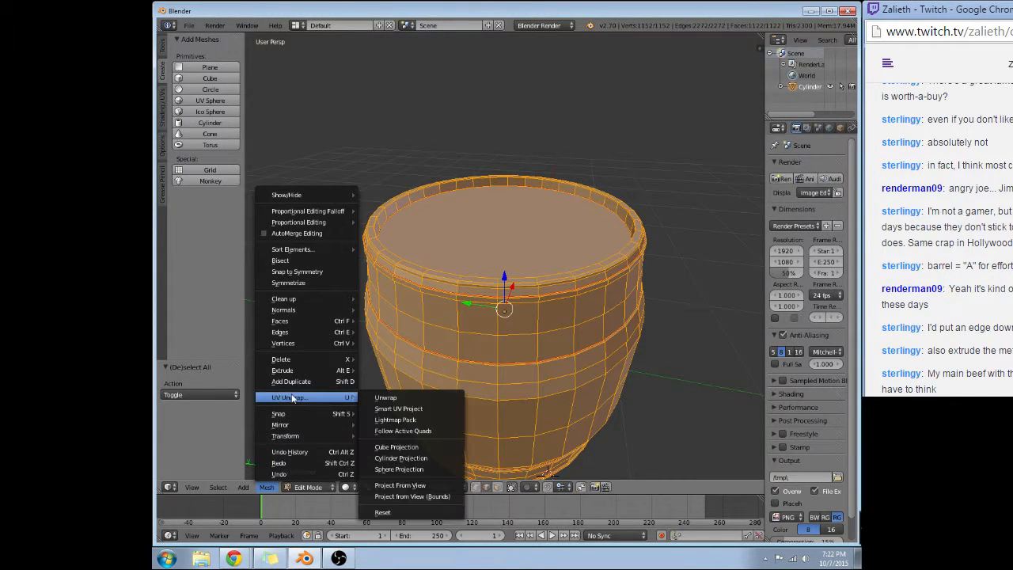
click(387, 398)
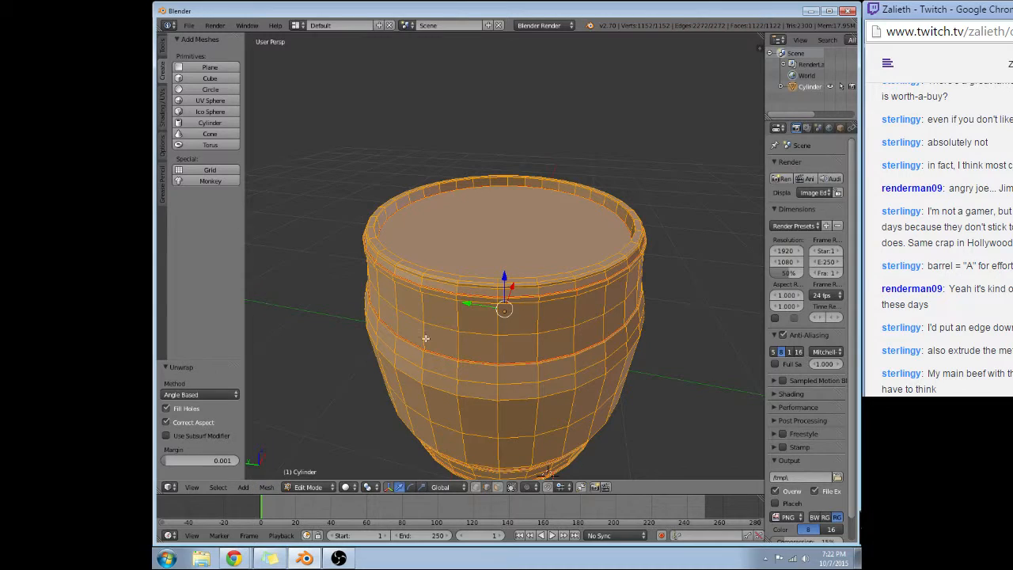
Switch to the UV/Image Editor and examine the barrel's unwrapped strips, rings and discs across the layout.
click(169, 487)
click(196, 406)
scroll(427, 291, down, 5)
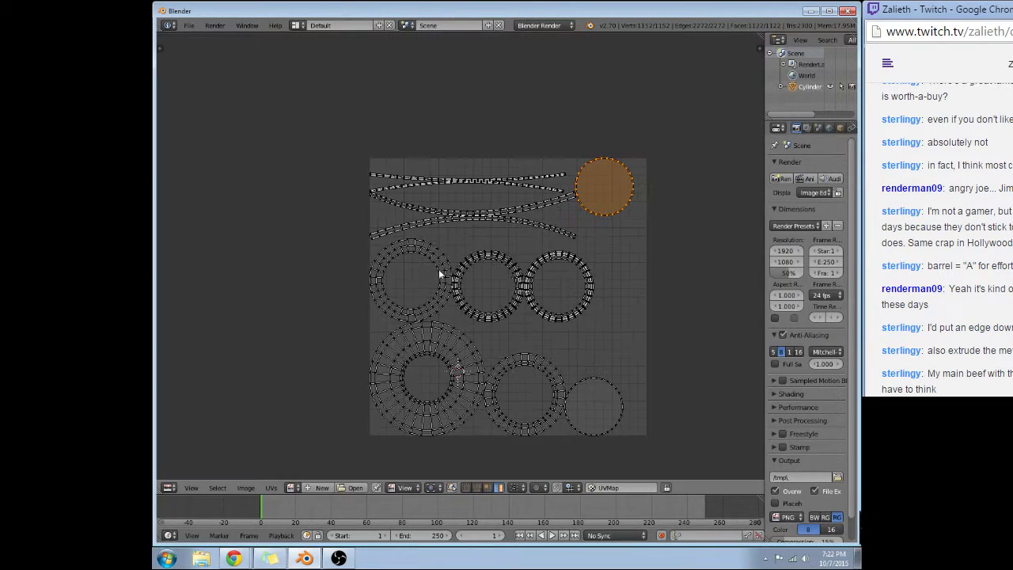
scroll(500, 255, up, 4)
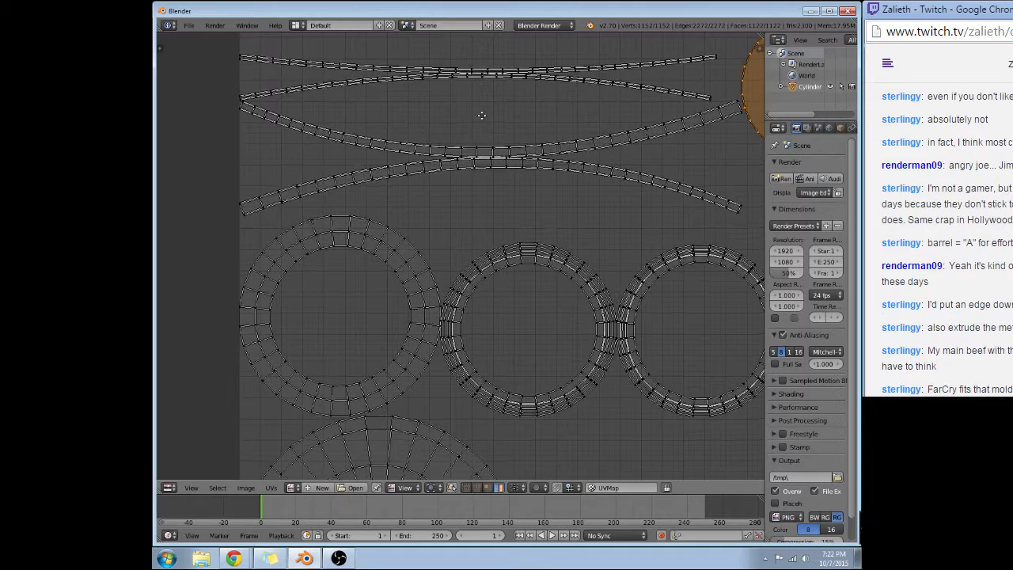
middle_drag(479, 113, 481, 144)
scroll(491, 90, up, 1)
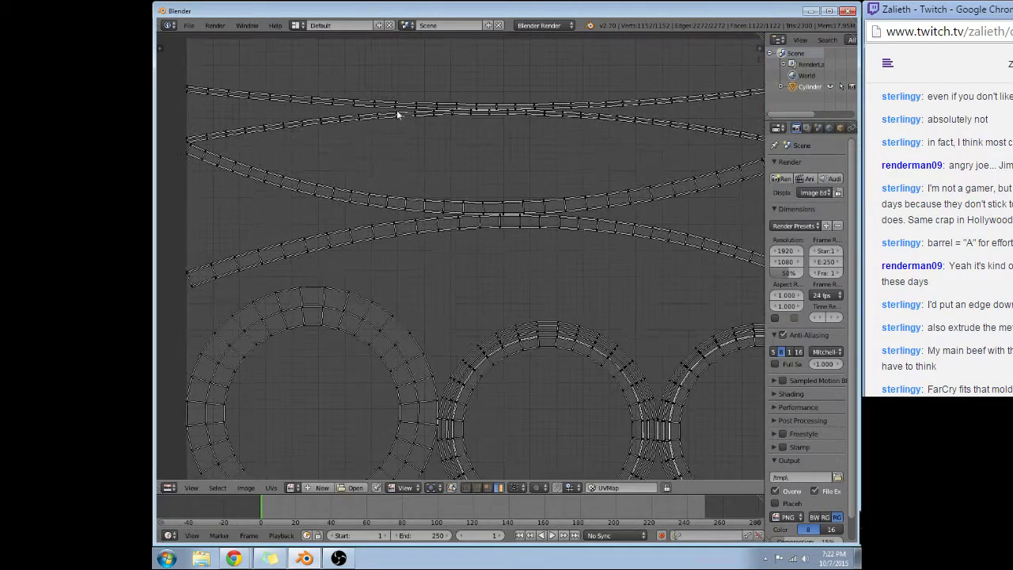
scroll(567, 265, down, 1)
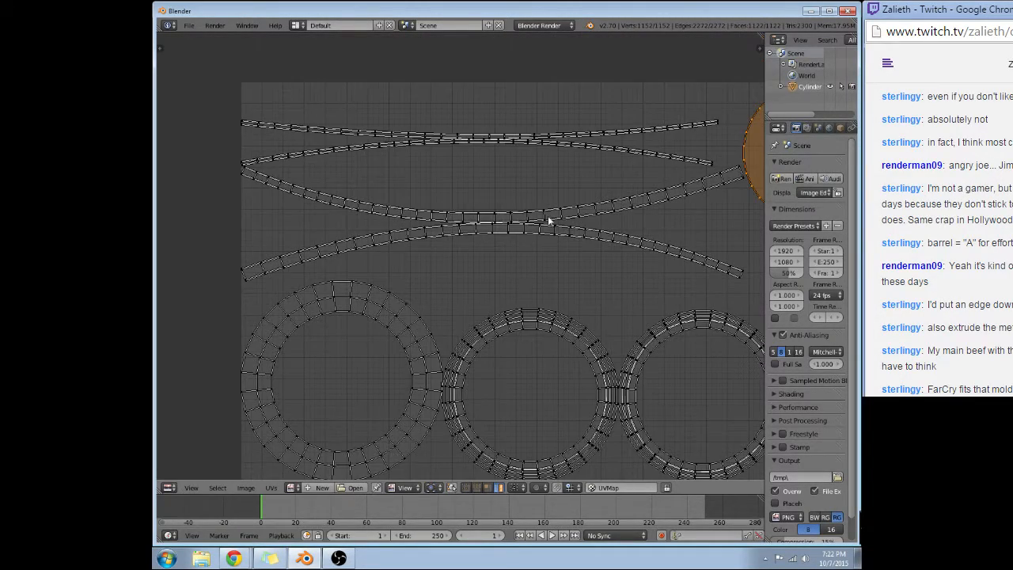
scroll(594, 276, down, 3)
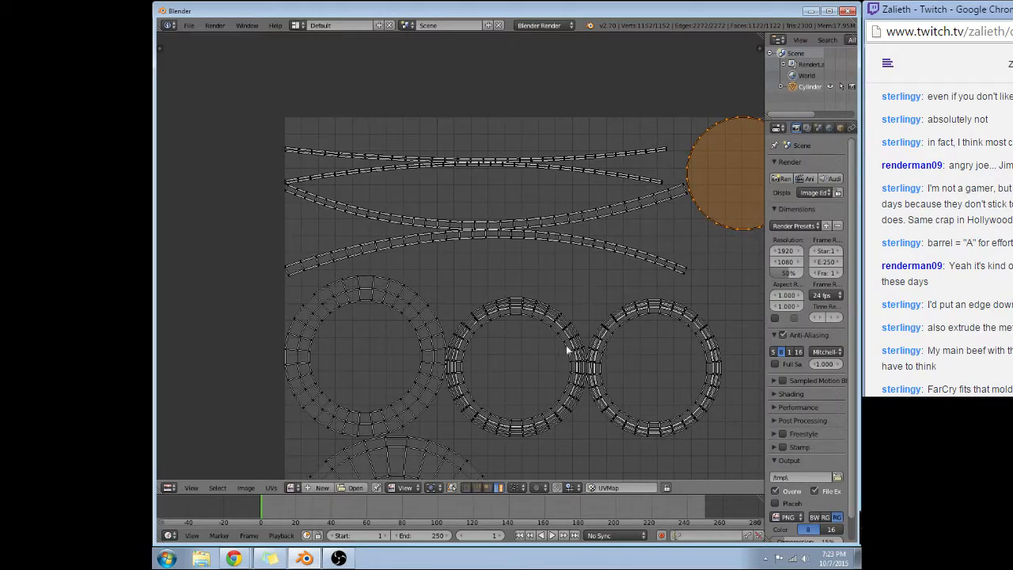
middle_drag(558, 407, 554, 251)
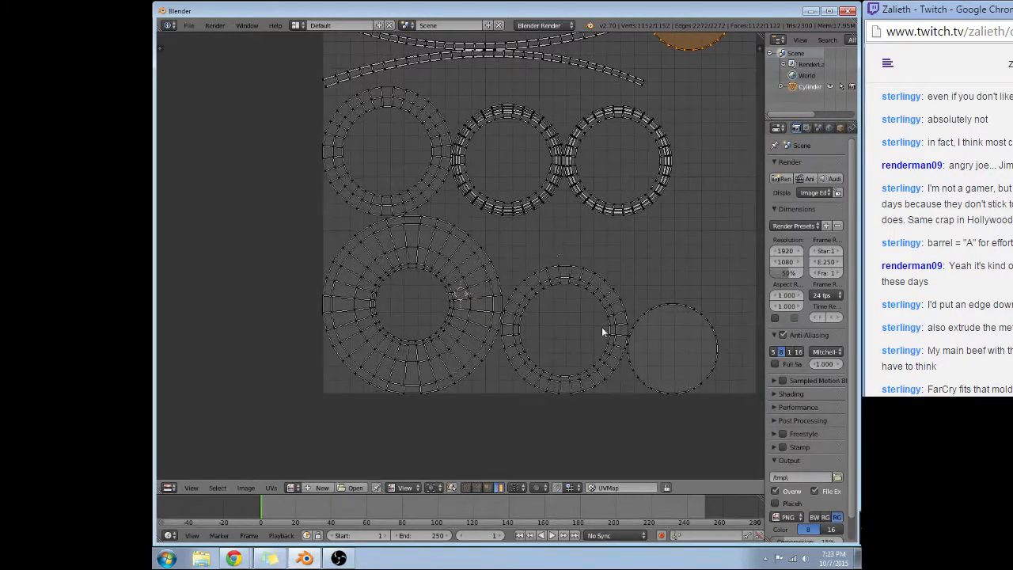
middle_drag(657, 238, 621, 332)
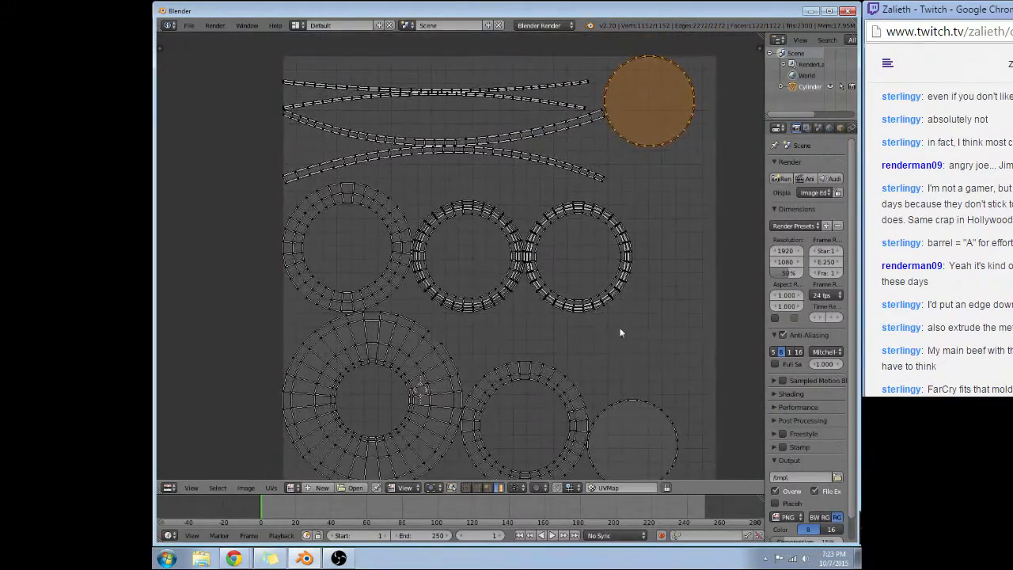
scroll(491, 279, up, 5)
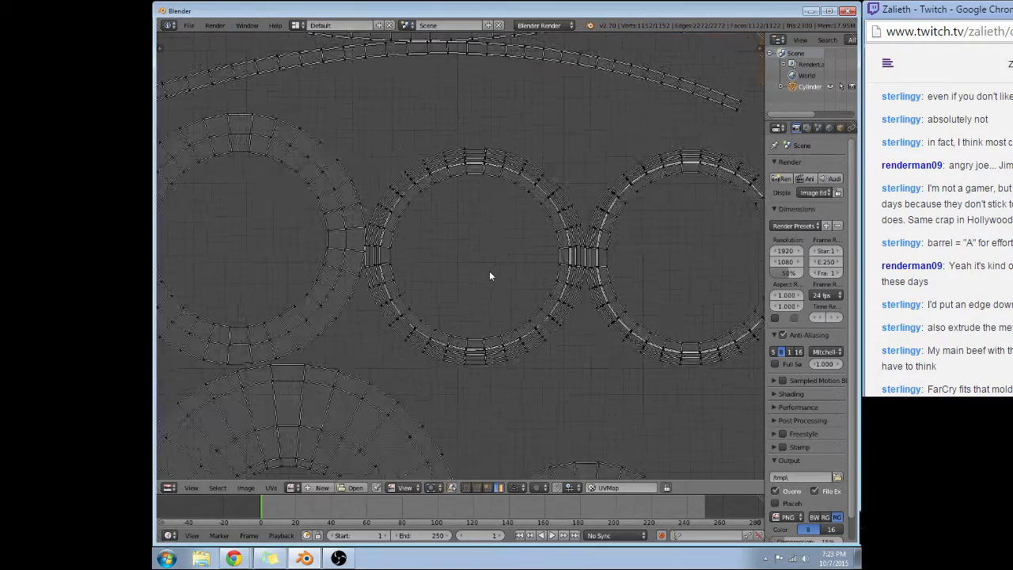
Select the whole linked middle ring island in the UV layout and try moving it.
scroll(490, 276, down, 1)
middle_drag(447, 264, 495, 212)
key(l)
key(g)
click(527, 197)
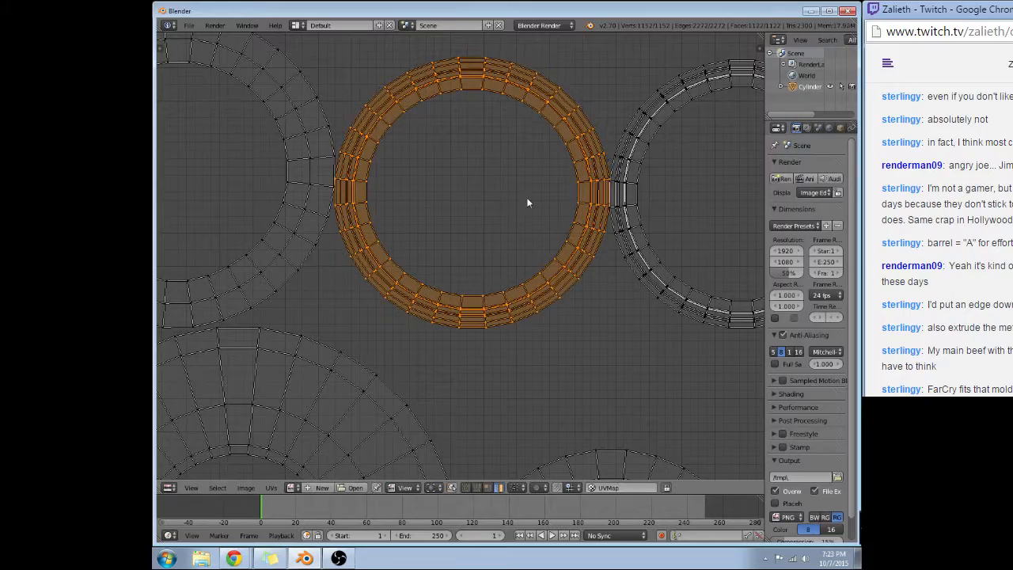
scroll(528, 193, down, 3)
middle_drag(510, 182, 504, 238)
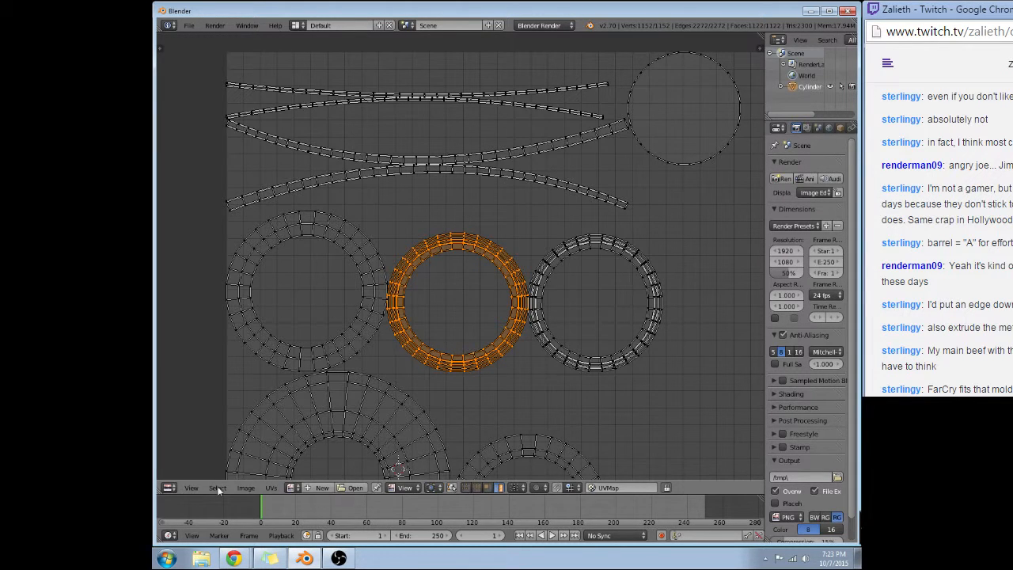
Return to the 3D View and select a single seam edge on the extruded band near the barrel's rim.
click(169, 487)
click(186, 478)
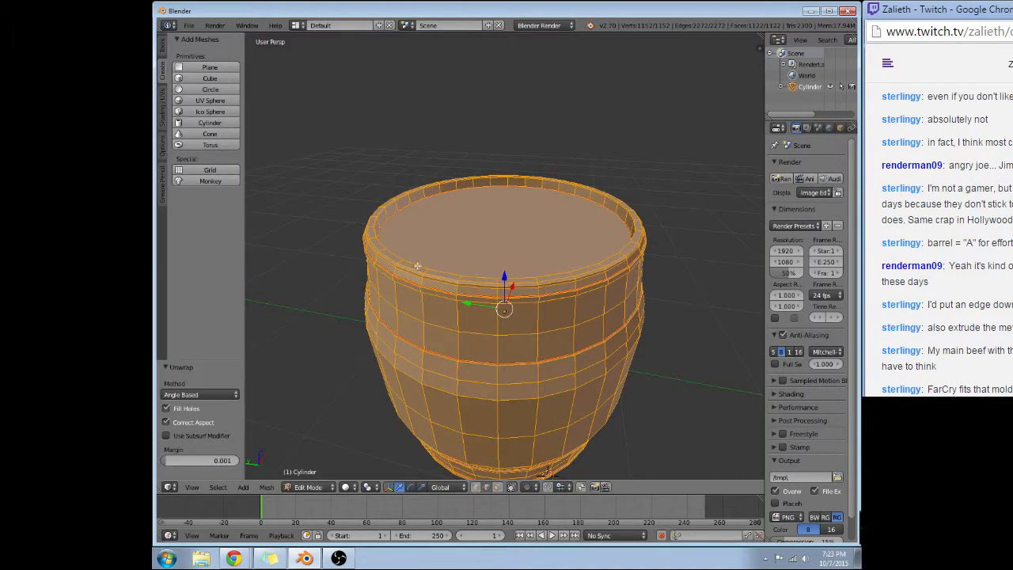
right_click(434, 286)
scroll(436, 289, up, 3)
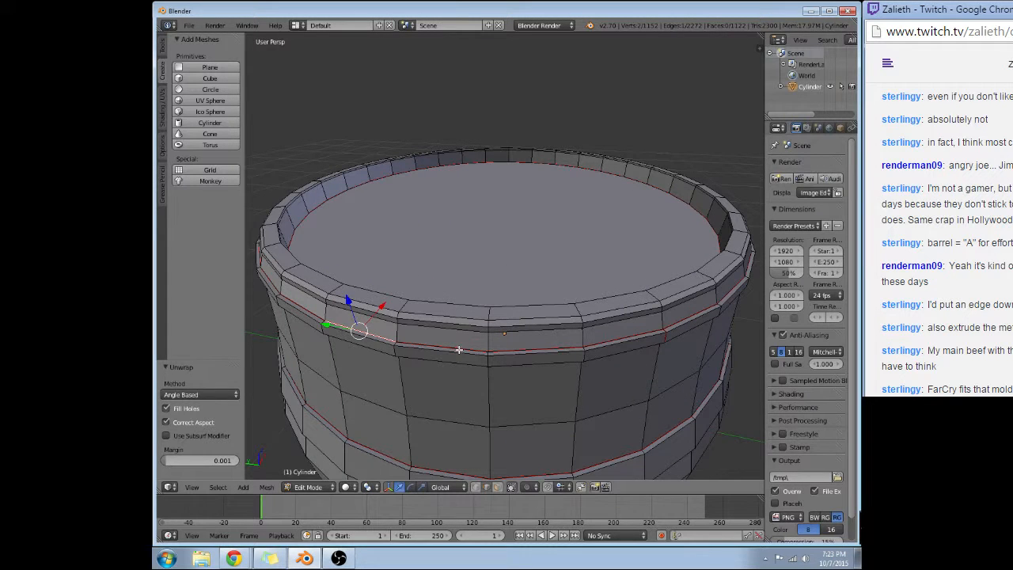
click(274, 495)
click(269, 492)
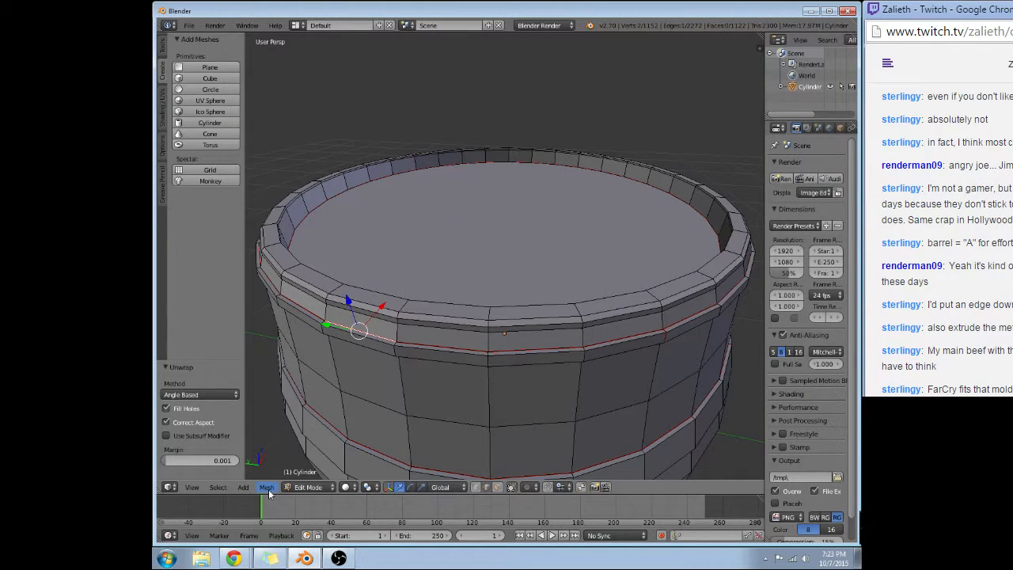
scroll(403, 394, down, 3)
middle_drag(403, 386, 491, 345)
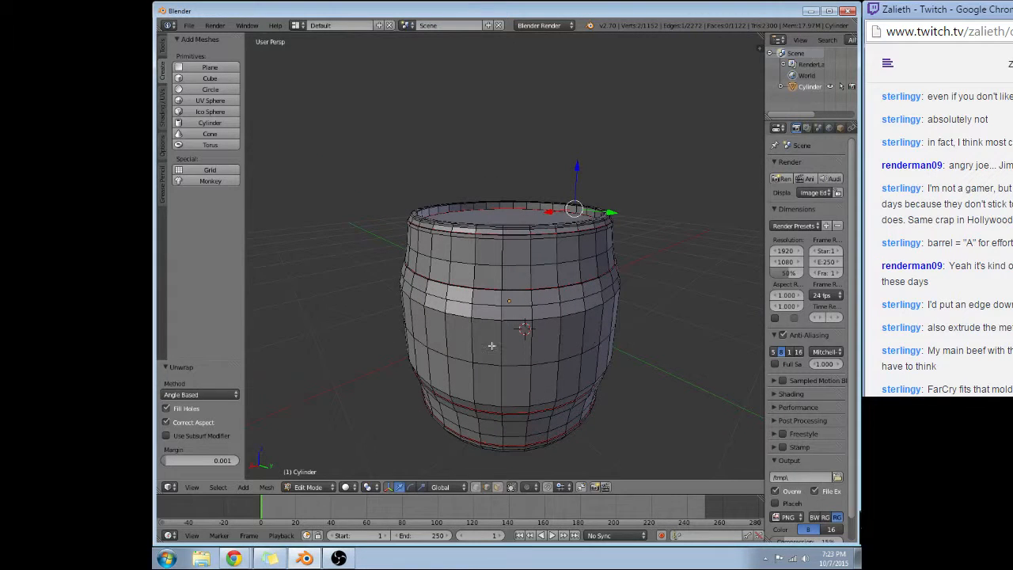
Save the model to the Desktop as Barrel.blend.
click(189, 25)
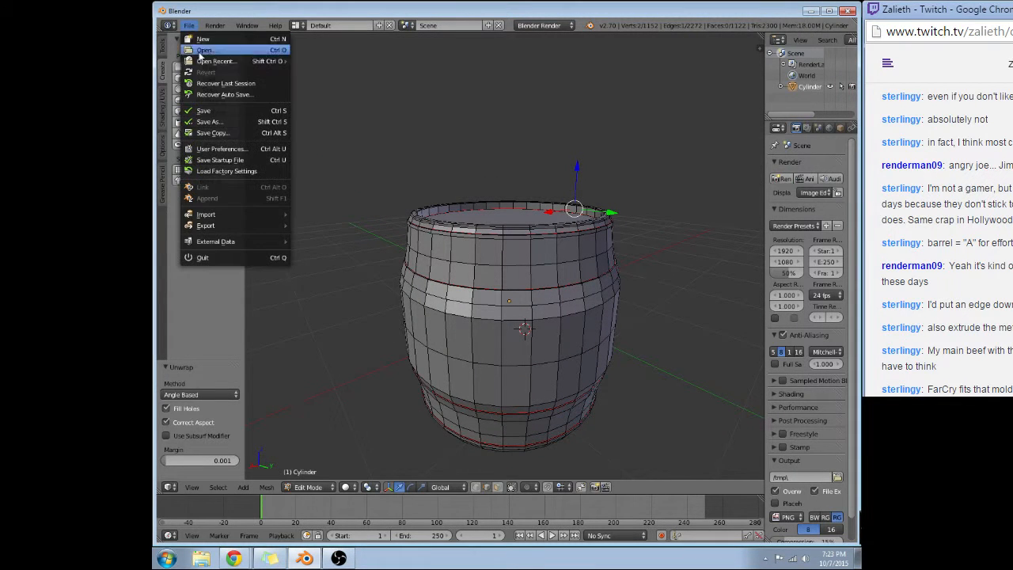
click(209, 119)
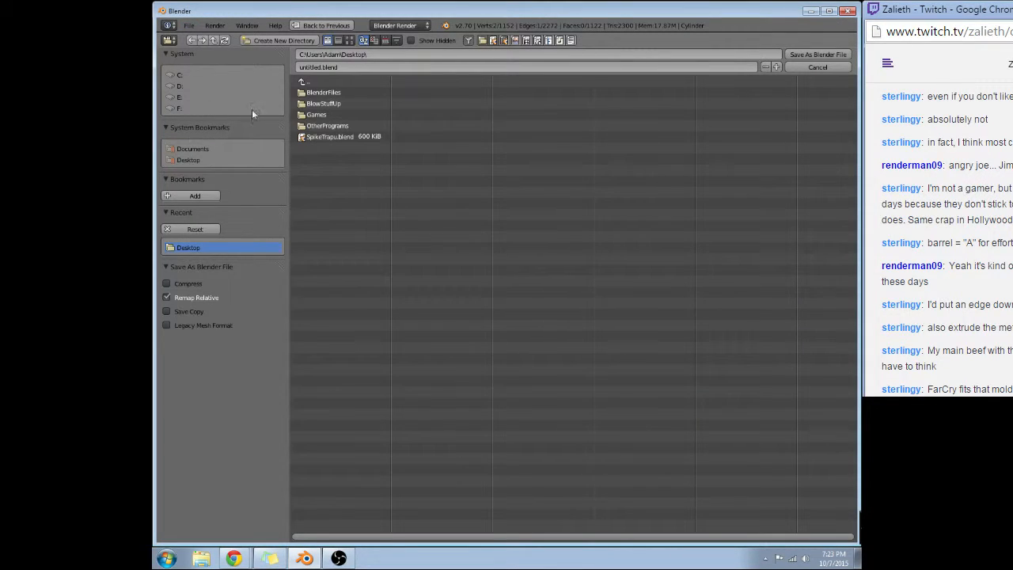
click(372, 68)
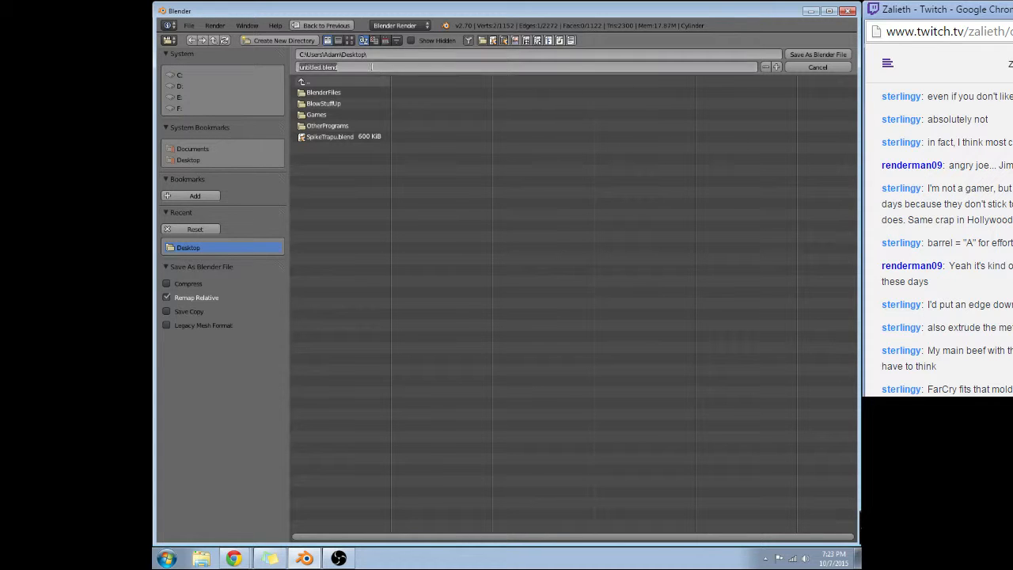
text(Barrel)
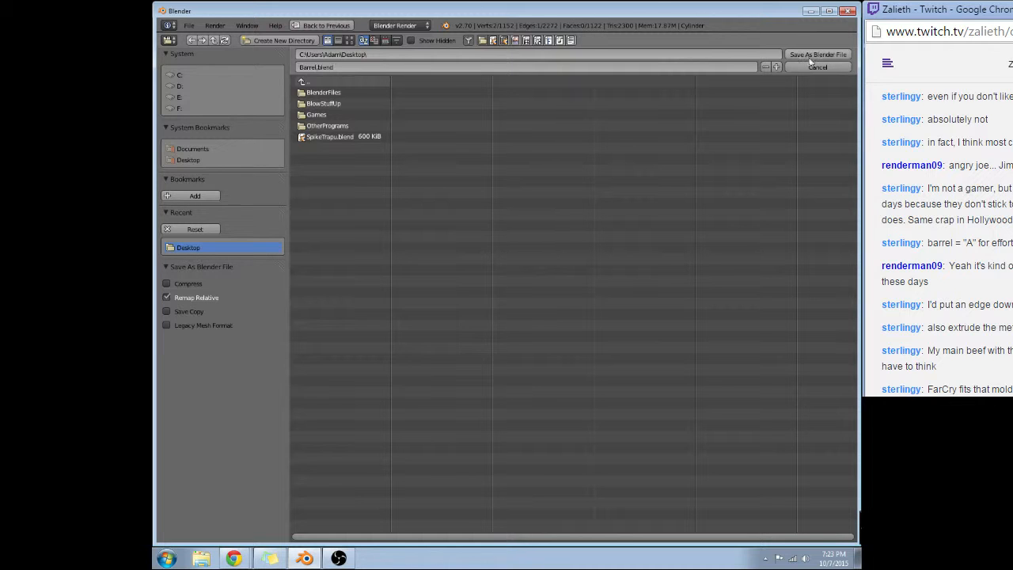
click(811, 56)
Inspect the barrel from several sides, checking the rim, the bands and the seam lines.
scroll(590, 204, down, 2)
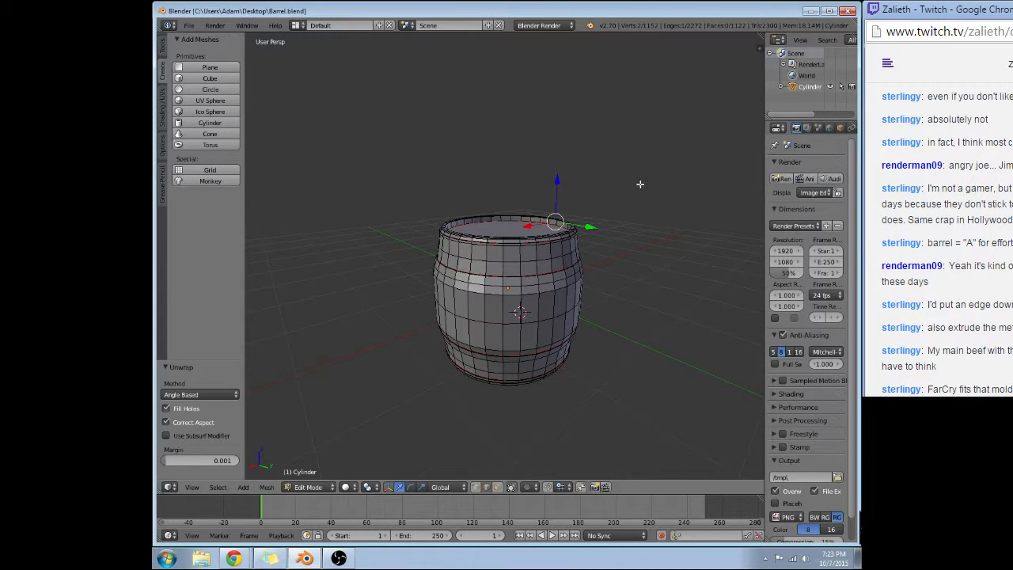
middle_drag(640, 185, 516, 267)
scroll(480, 251, up, 3)
middle_drag(477, 296, 525, 324)
scroll(417, 312, up, 5)
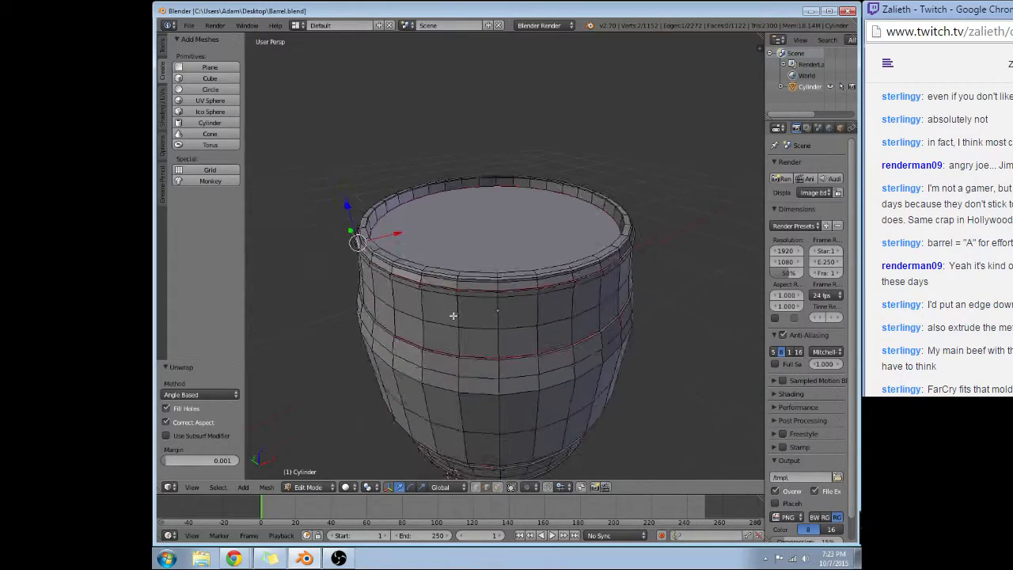
scroll(417, 312, down, 4)
scroll(402, 290, down, 4)
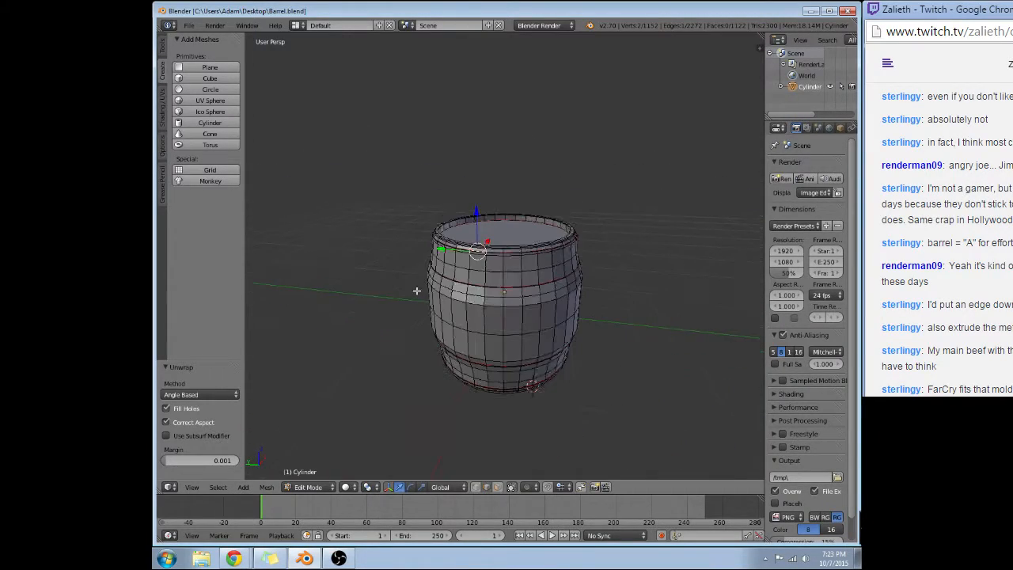
middle_drag(417, 290, 561, 285)
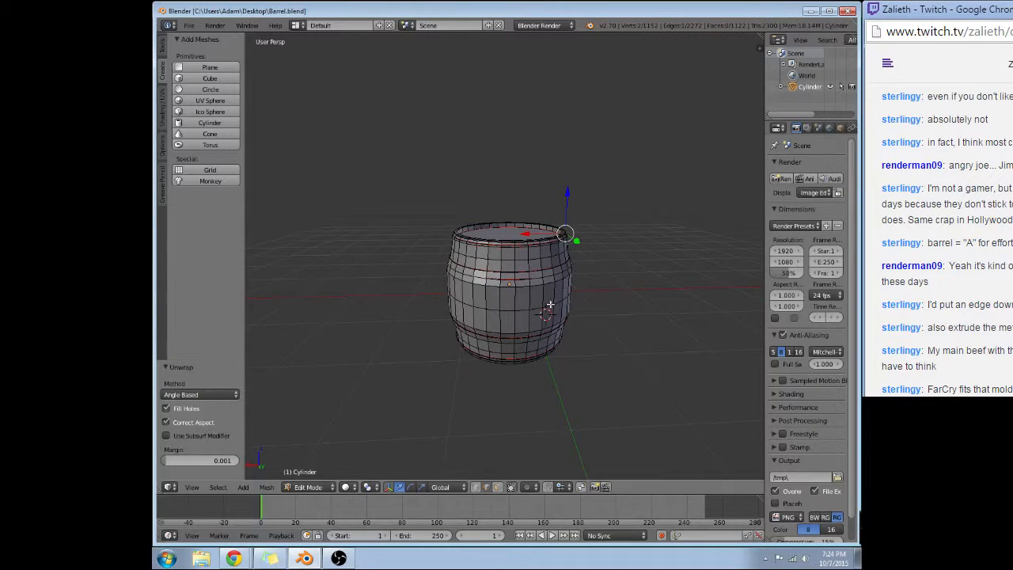
scroll(465, 345, down, 1)
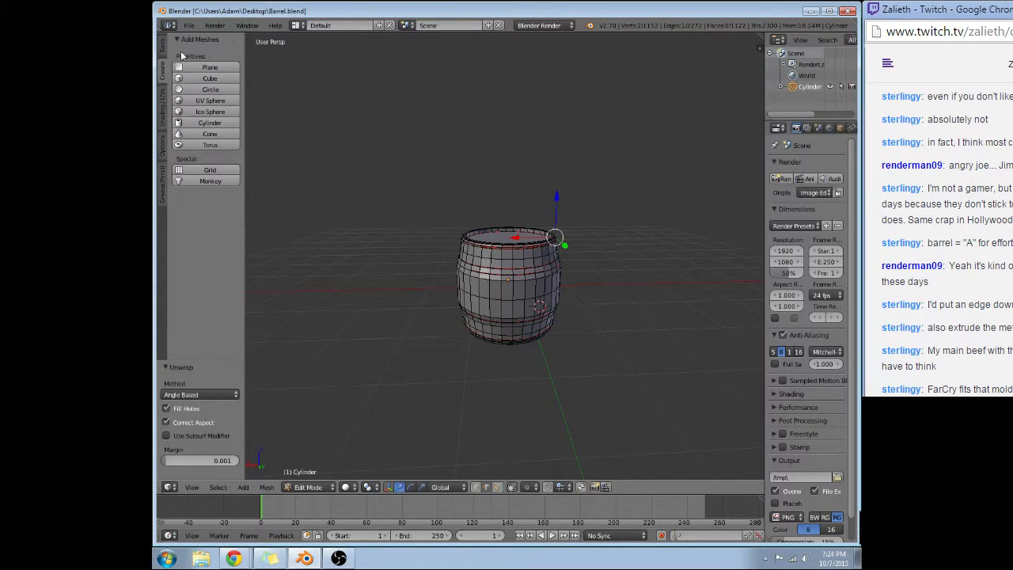
Start a new file from the start-up scene and delete its default cube.
click(190, 25)
click(203, 39)
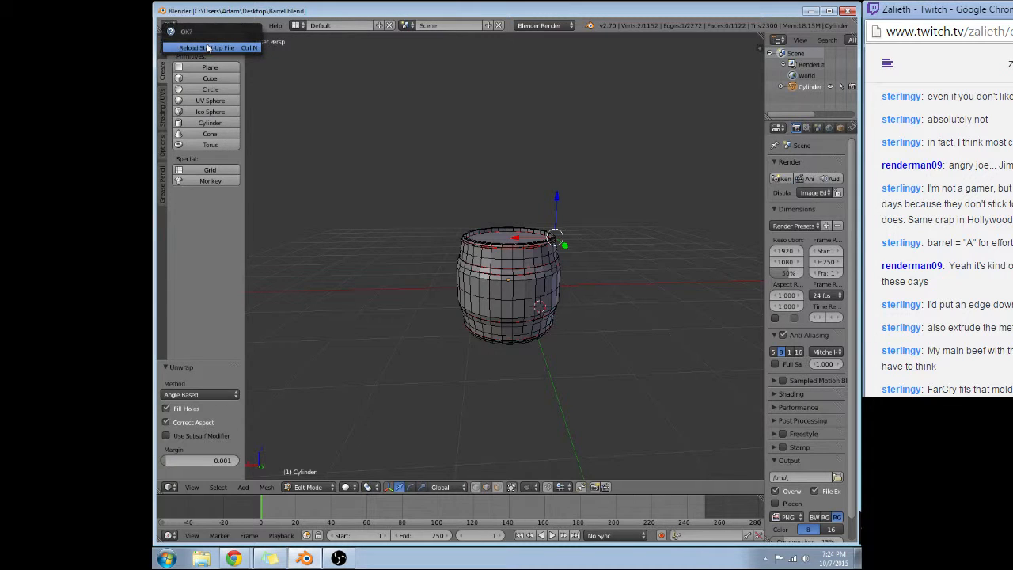
click(207, 51)
scroll(525, 202, up, 5)
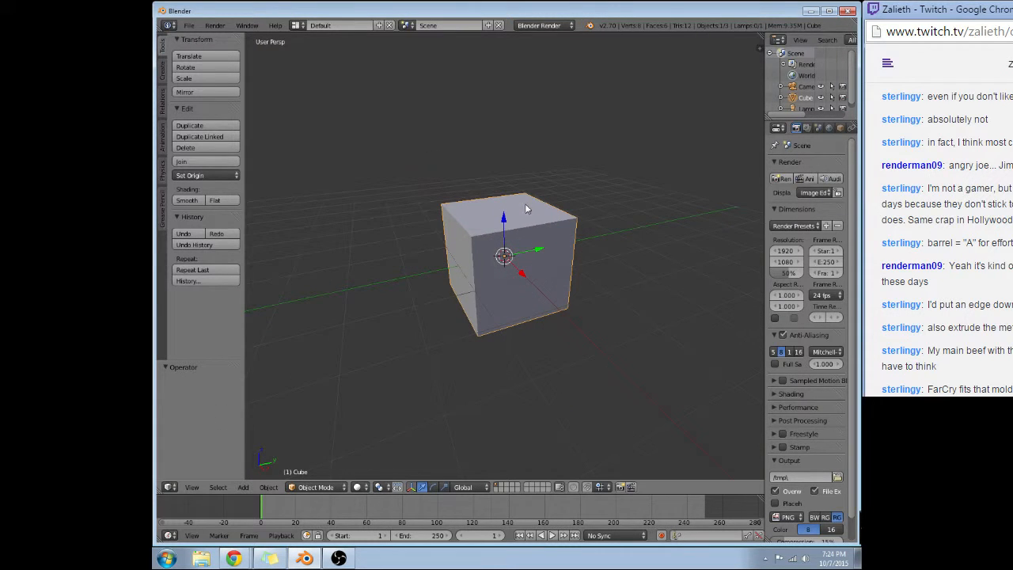
key(x)
click(495, 231)
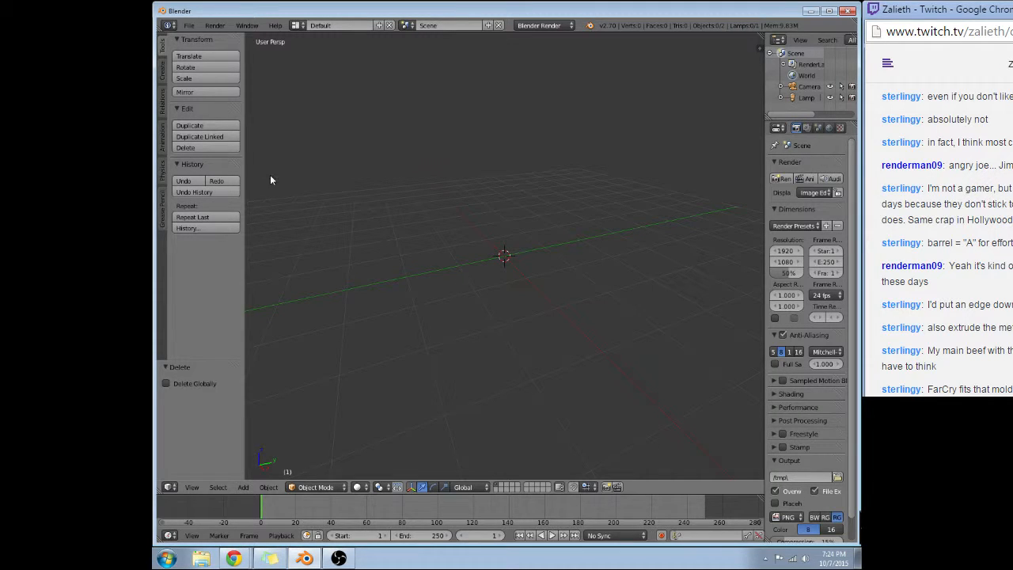
Add a new cube mesh with a radius of 1.000 at the scene's origin.
click(162, 71)
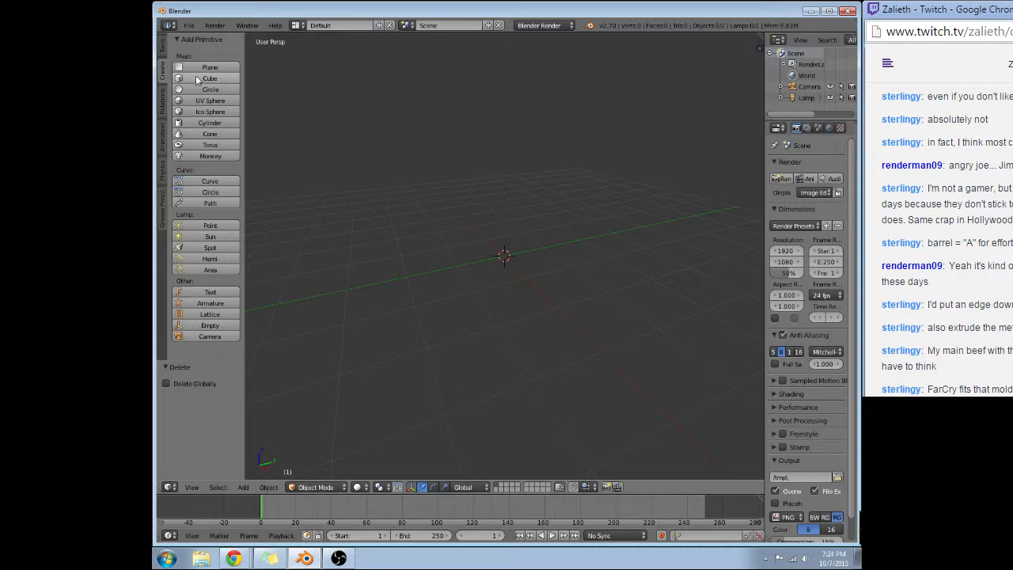
click(200, 79)
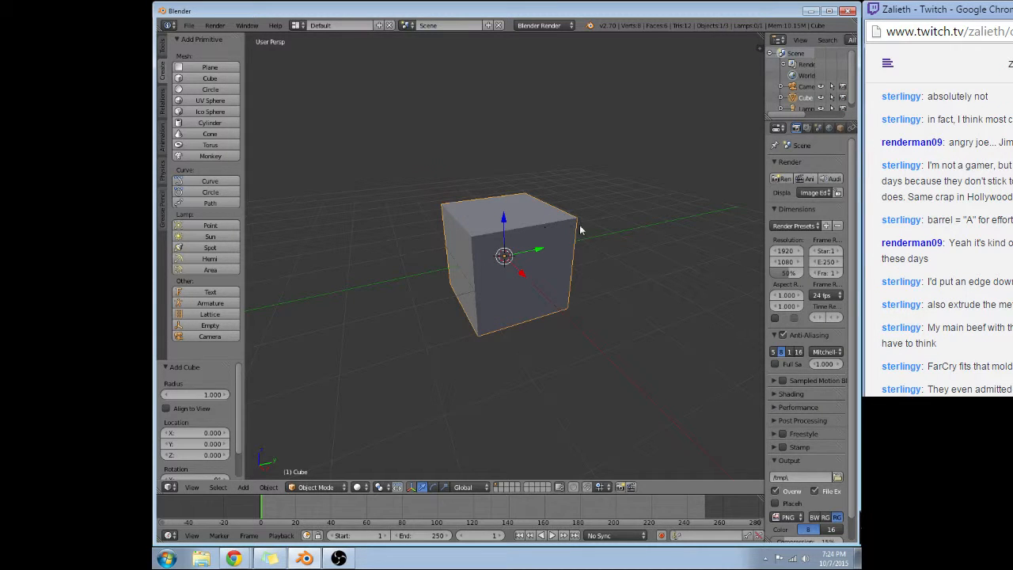
mouse_move(567, 228)
middle_down()
mouse_move(530, 231)
mouse_move(570, 217)
mouse_move(581, 236)
middle_up()
scroll(581, 242, down, 3)
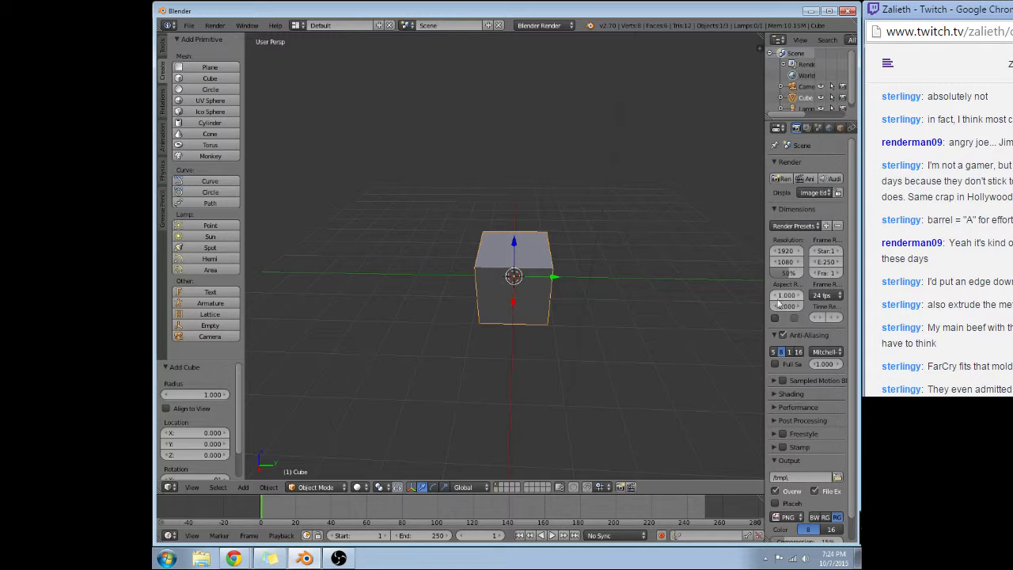
scroll(612, 316, up, 2)
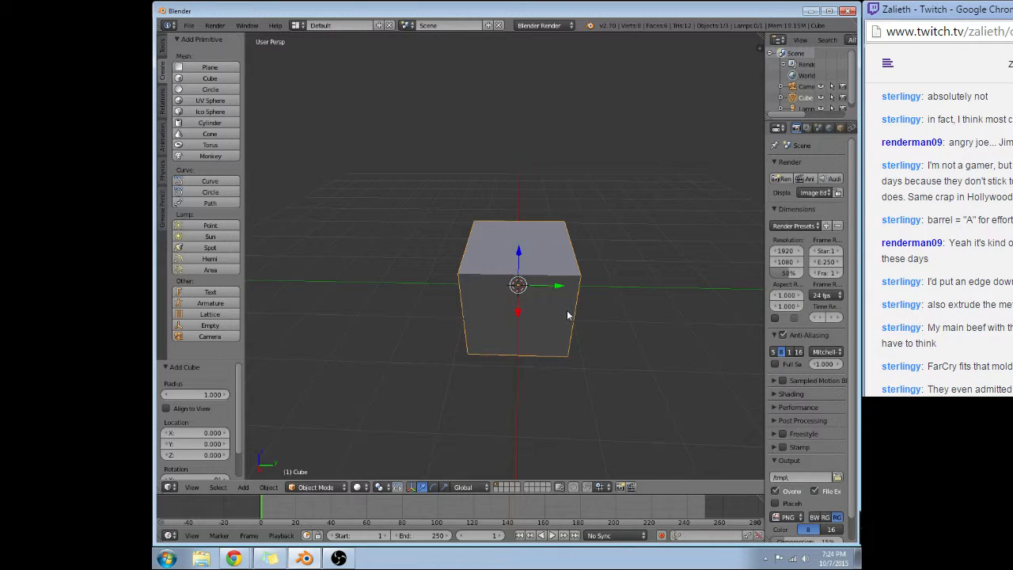
Preview the cube in wireframe, restore solid shading, and enter Edit Mode on it.
key(z)
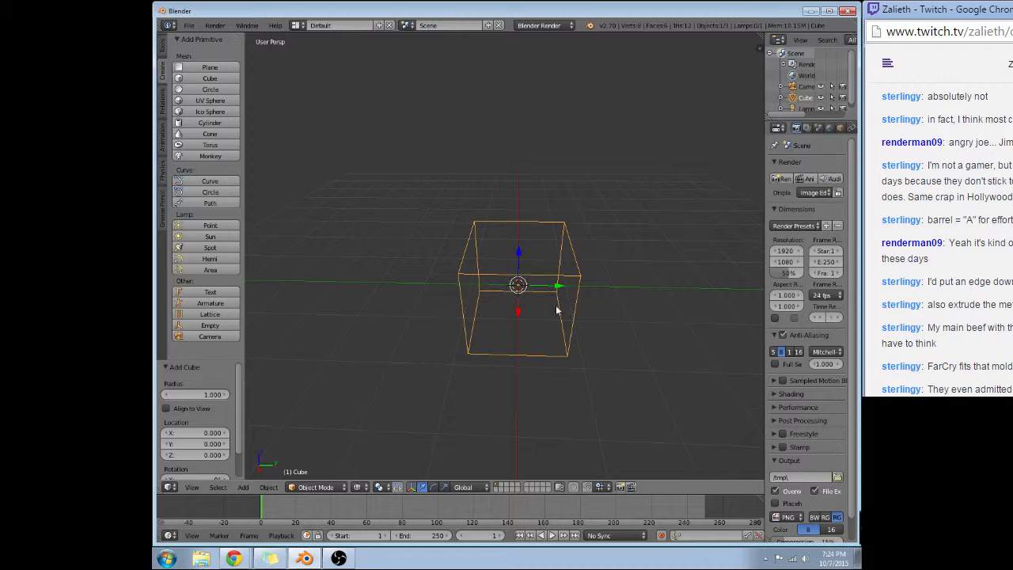
key(z)
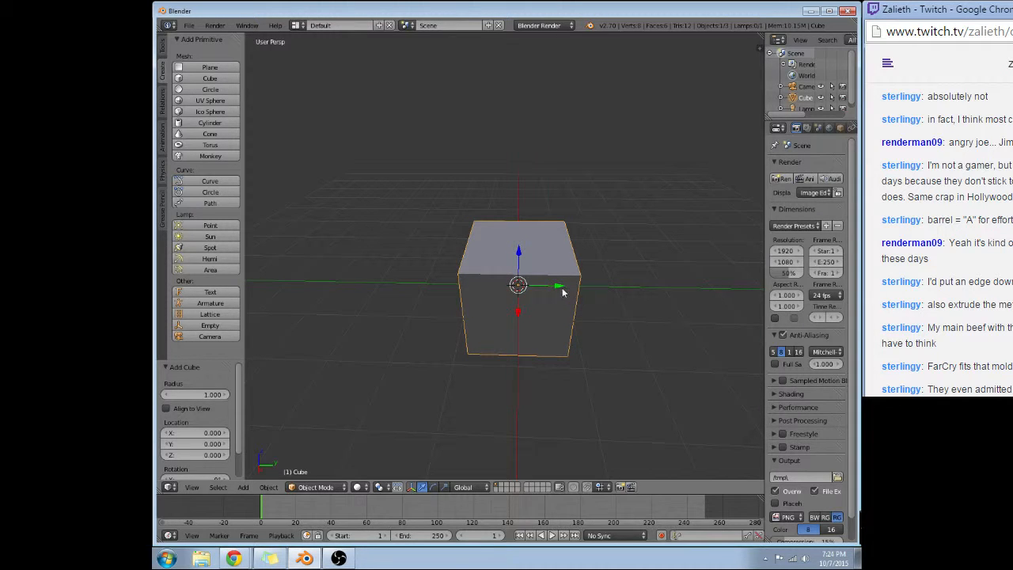
click(552, 259)
key(Tab)
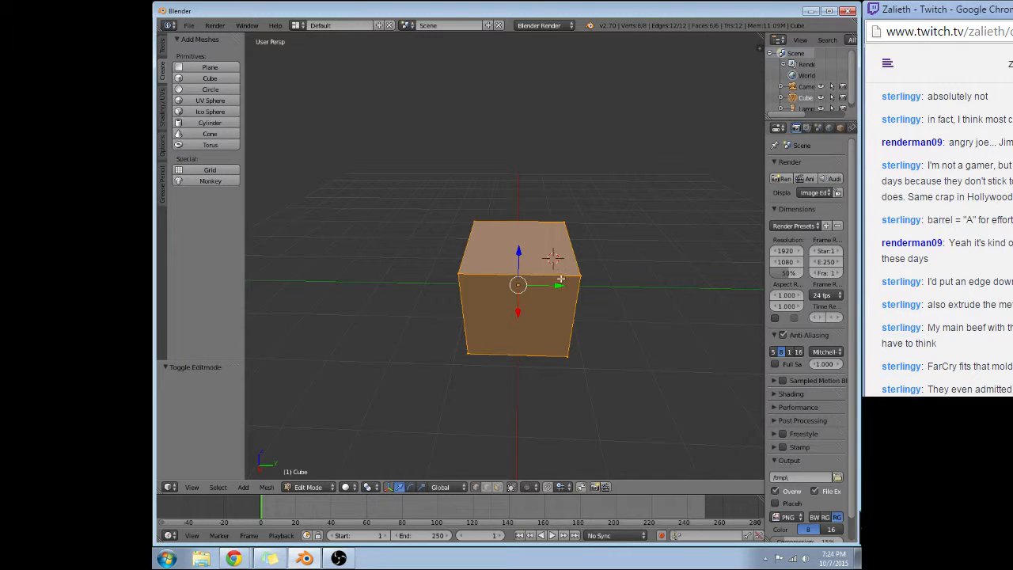
Select the cube's top face and lower it about 1.86 units along Z, flattening the cube into a thin slab.
middle_drag(562, 280, 553, 298)
middle_drag(619, 283, 542, 281)
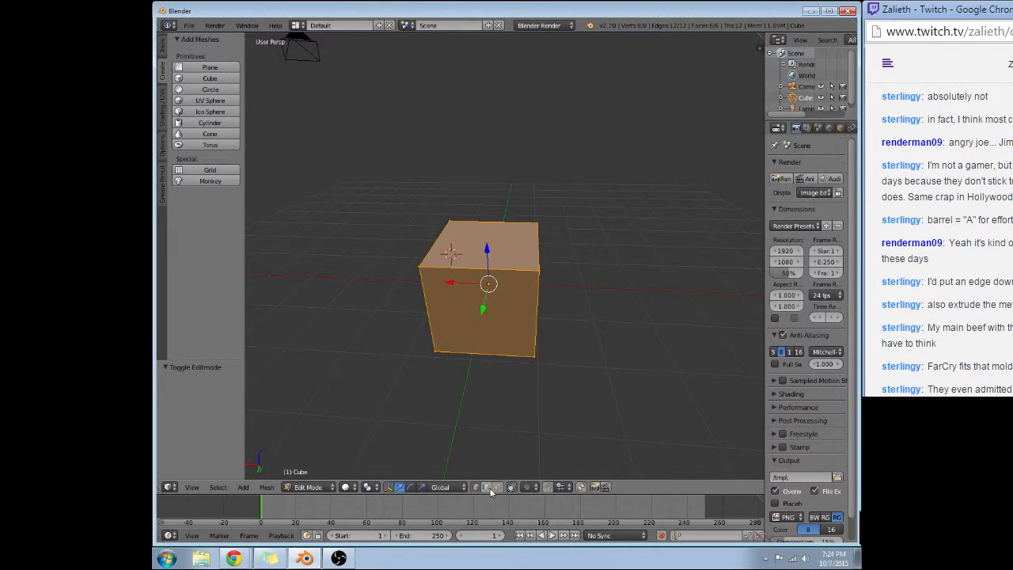
right_click(500, 242)
drag(485, 205, 484, 279)
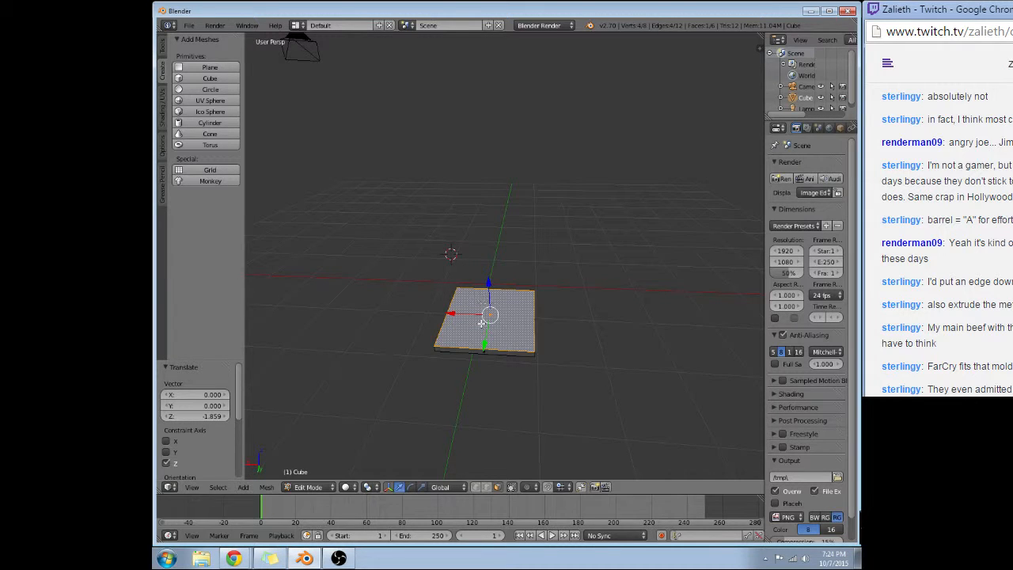
middle_drag(440, 339, 440, 404)
key(s)
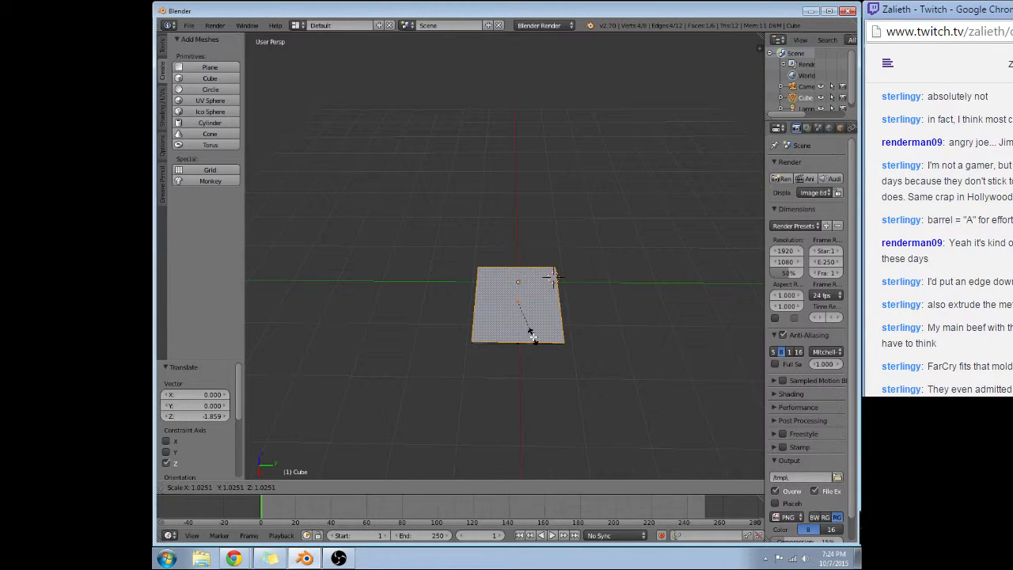
right_click(547, 337)
Select the slab's side face on the positive Y end and move it outward along Y to lengthen the slab.
middle_drag(556, 311, 527, 331)
right_click(532, 349)
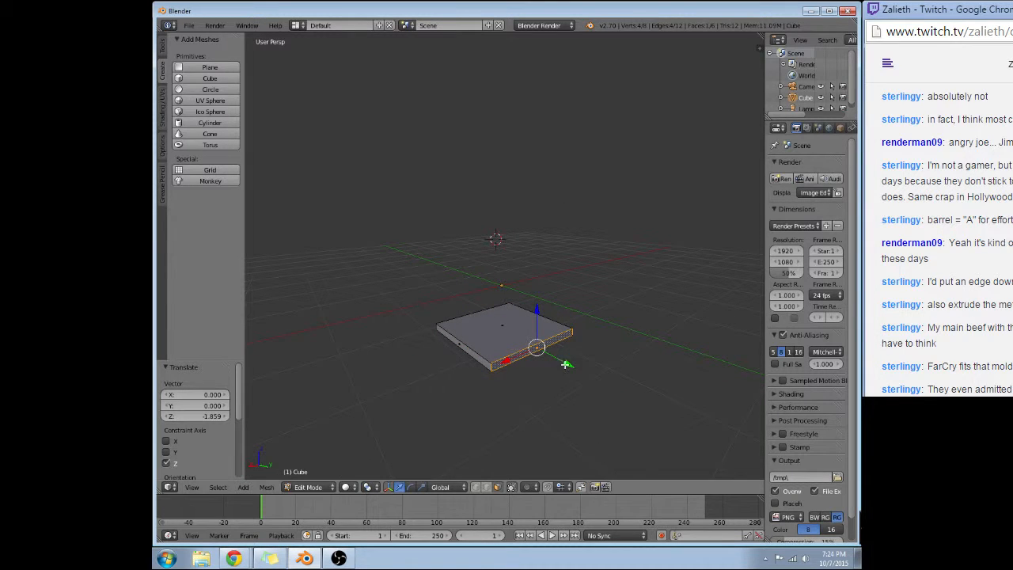
key(g)
key(y)
click(713, 454)
Try to lower the slab's top face by about 0.084 units.
middle_drag(713, 455, 516, 336)
drag(523, 311, 495, 345)
middle_drag(499, 343, 536, 347)
drag(525, 338, 526, 347)
right_click(528, 341)
middle_drag(483, 319, 599, 320)
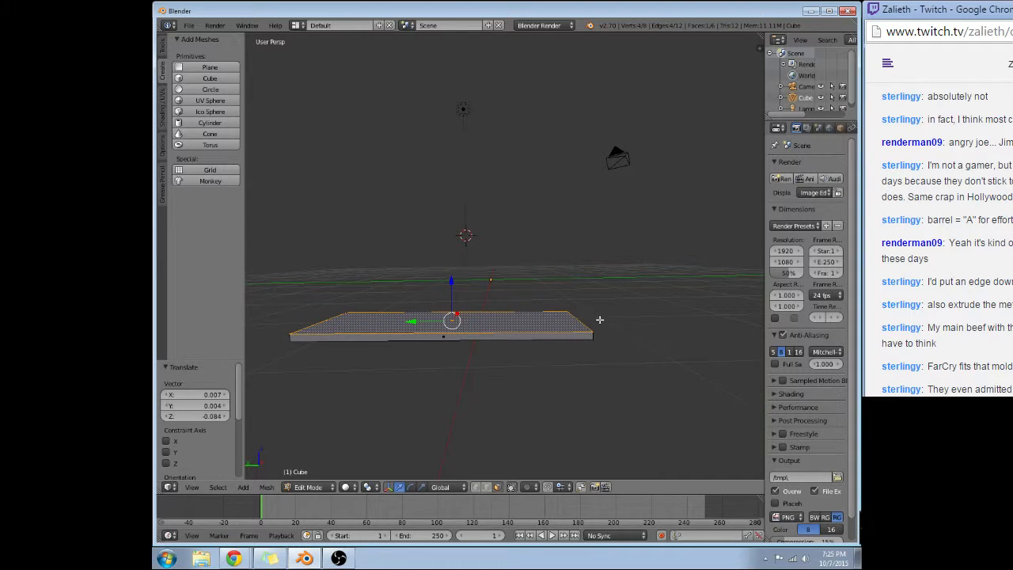
Move the slab's negative Y end face outward by about 0.5 units along Y, and select the top face.
right_click(587, 323)
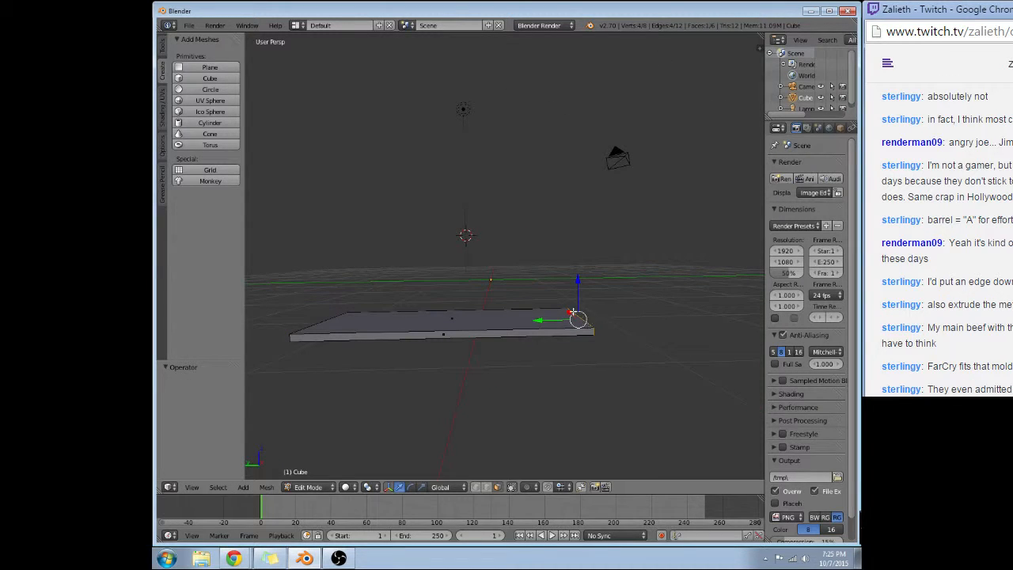
middle_drag(610, 300, 544, 314)
drag(548, 327, 576, 332)
middle_drag(503, 320, 556, 331)
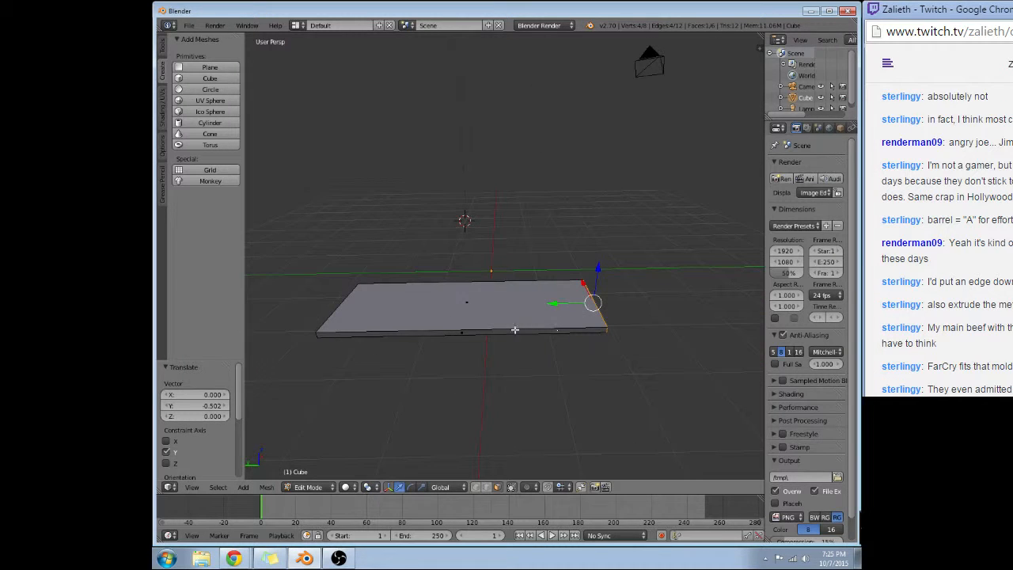
right_click(494, 313)
middle_drag(445, 338, 413, 340)
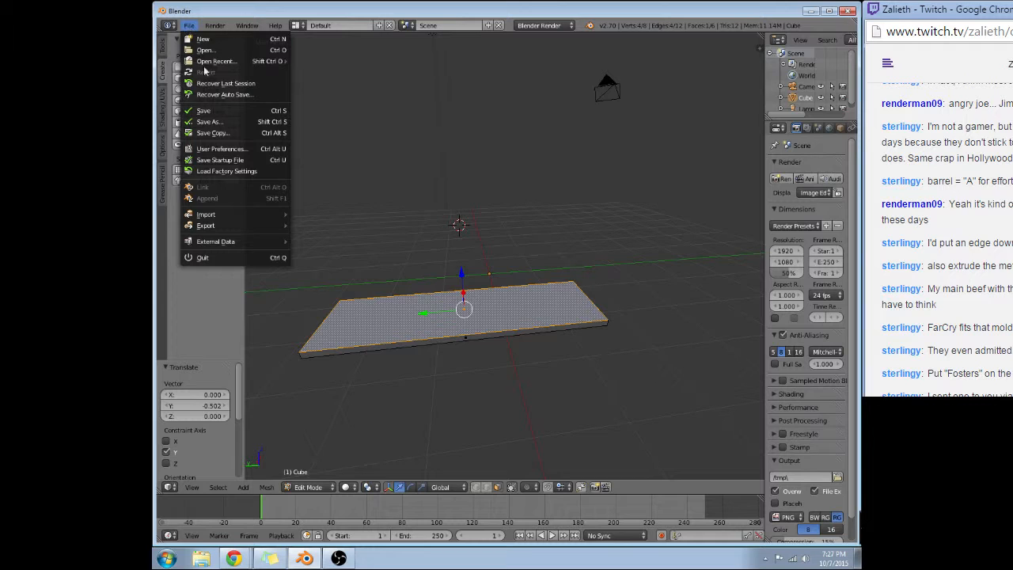
Save the file to the Desktop as Chest.blend and minimize the window.
click(214, 121)
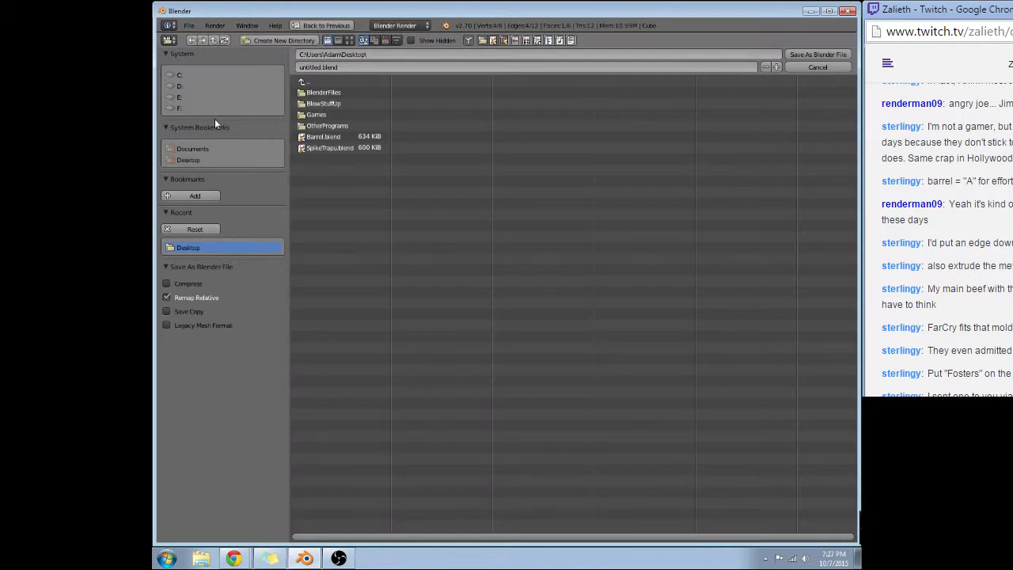
click(348, 68)
text(Chest)
click(806, 51)
click(816, 54)
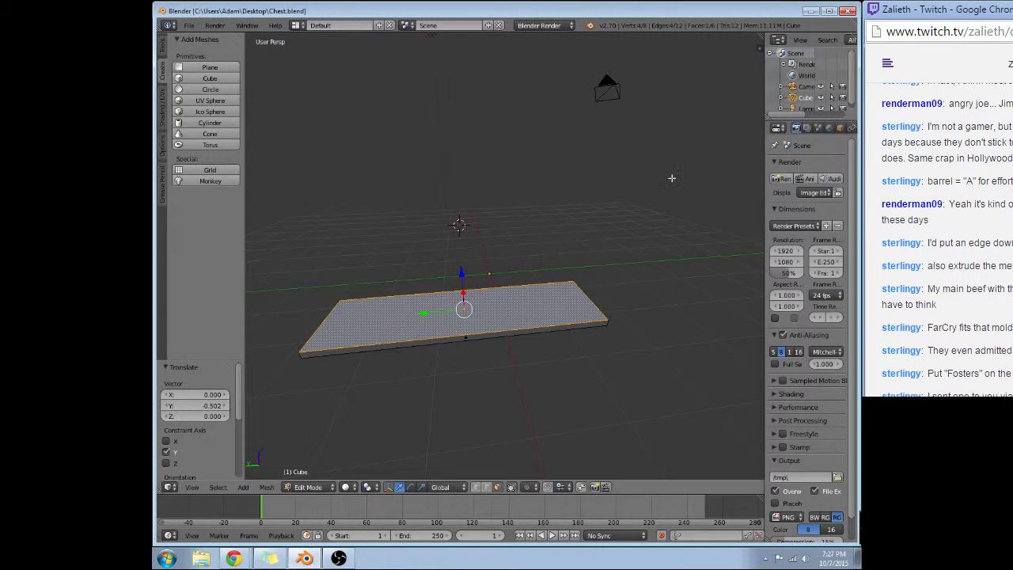
click(811, 12)
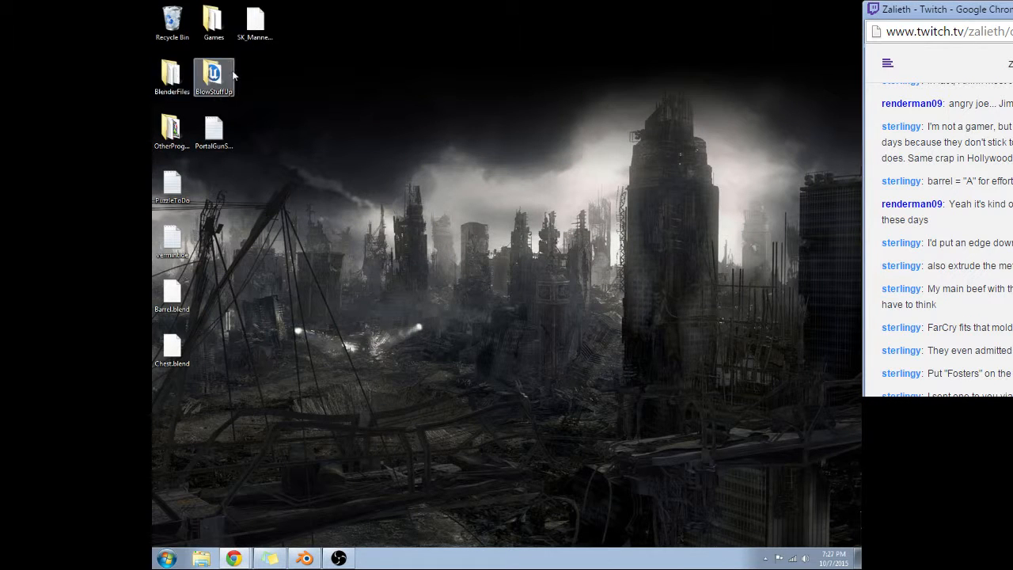
double_click(212, 21)
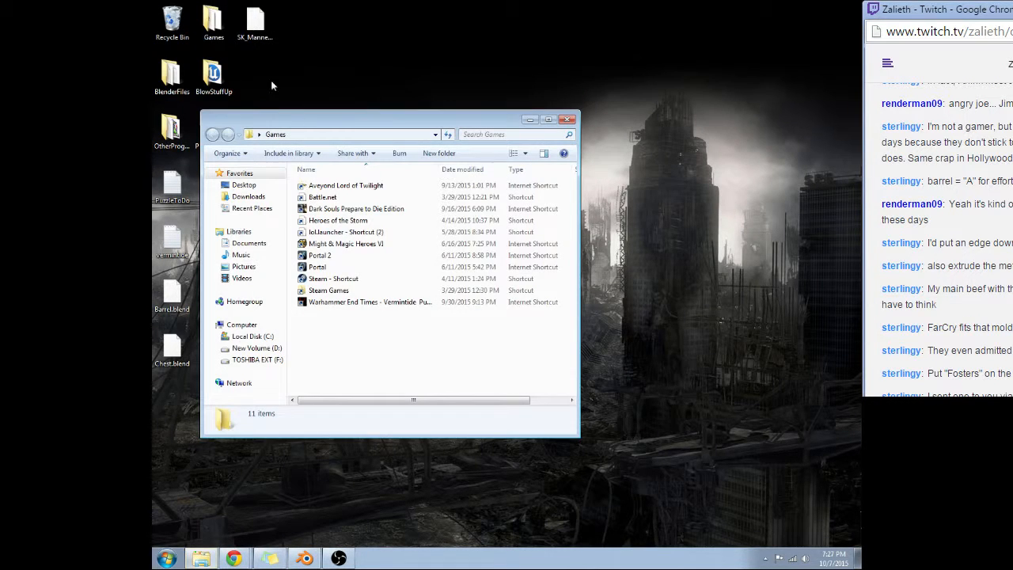
click(378, 208)
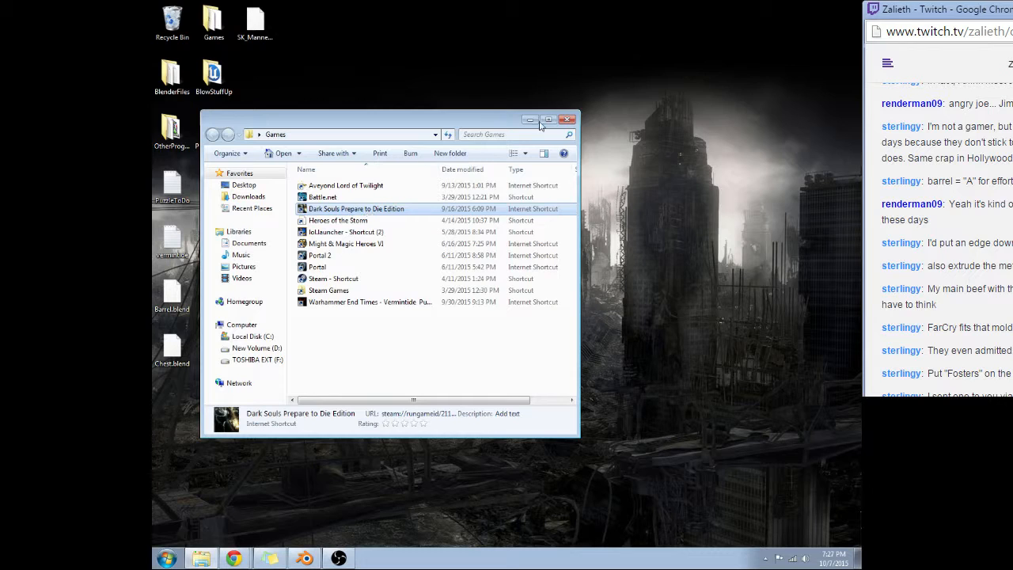
click(567, 119)
Switch to the Epic Games Launcher from the OtherPrograms folder and open the ContentExamples project from its library.
double_click(183, 149)
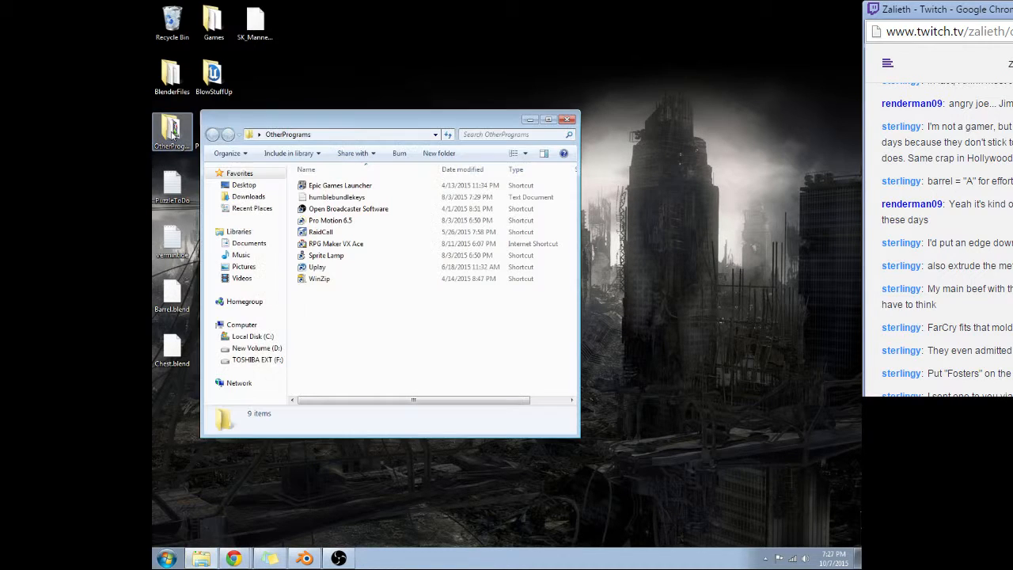
click(368, 188)
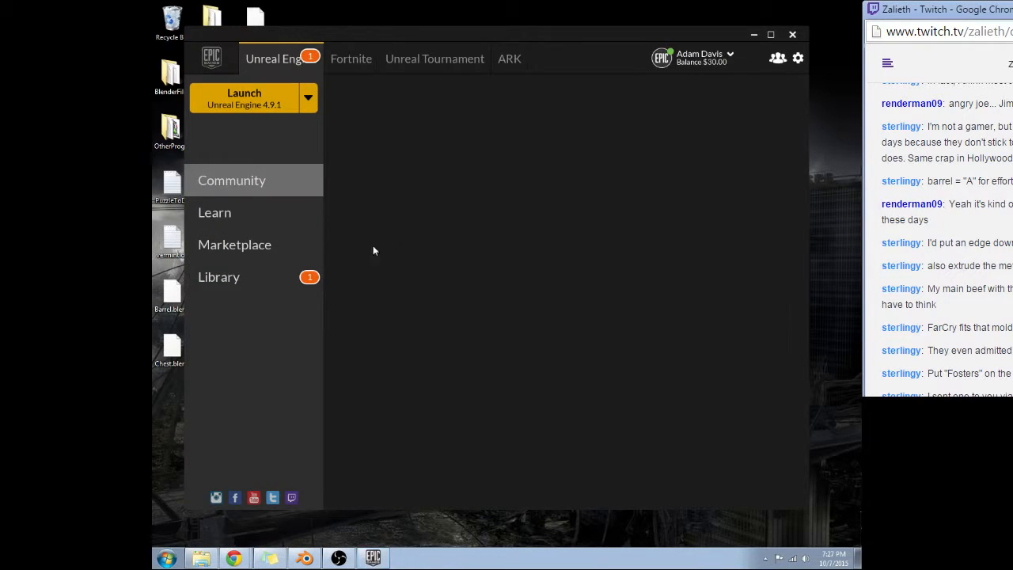
click(261, 283)
scroll(385, 249, down, 2)
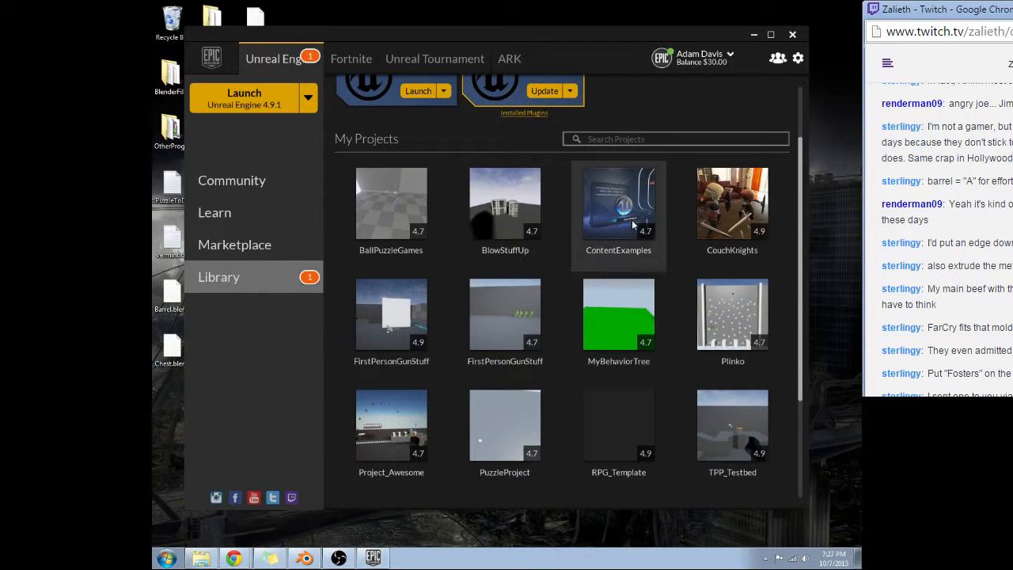
right_click(614, 222)
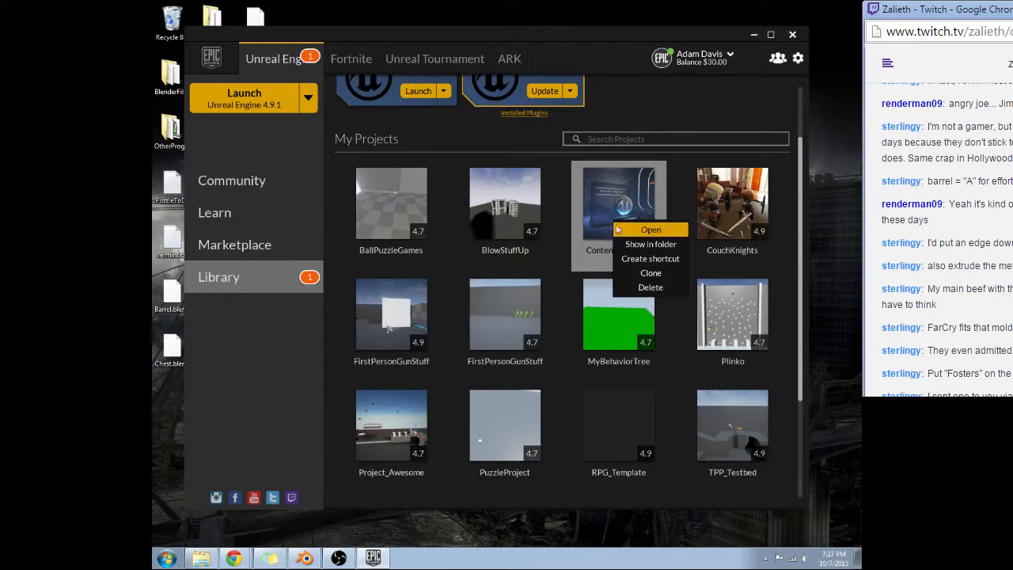
click(621, 230)
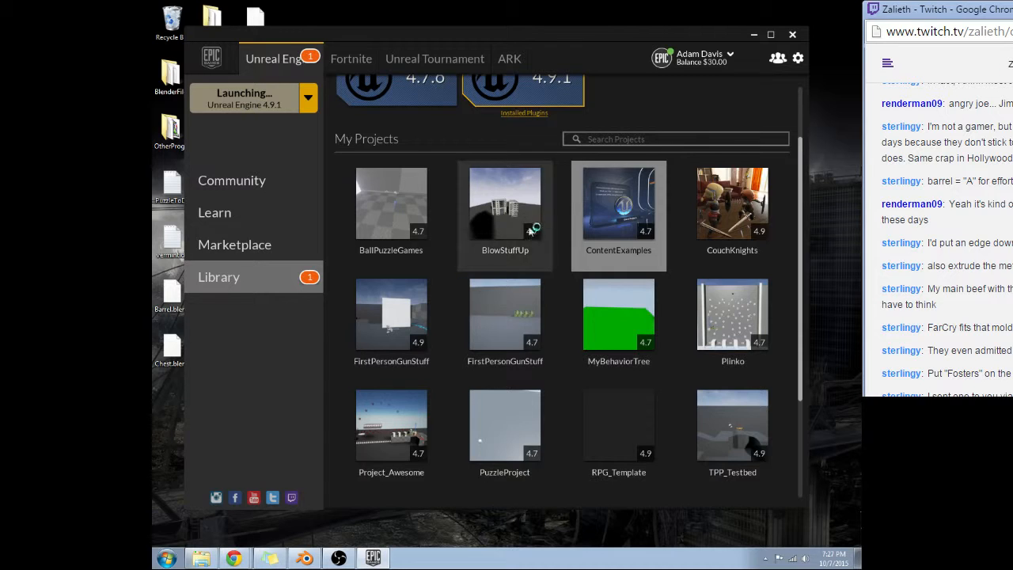
scroll(563, 221, up, 1)
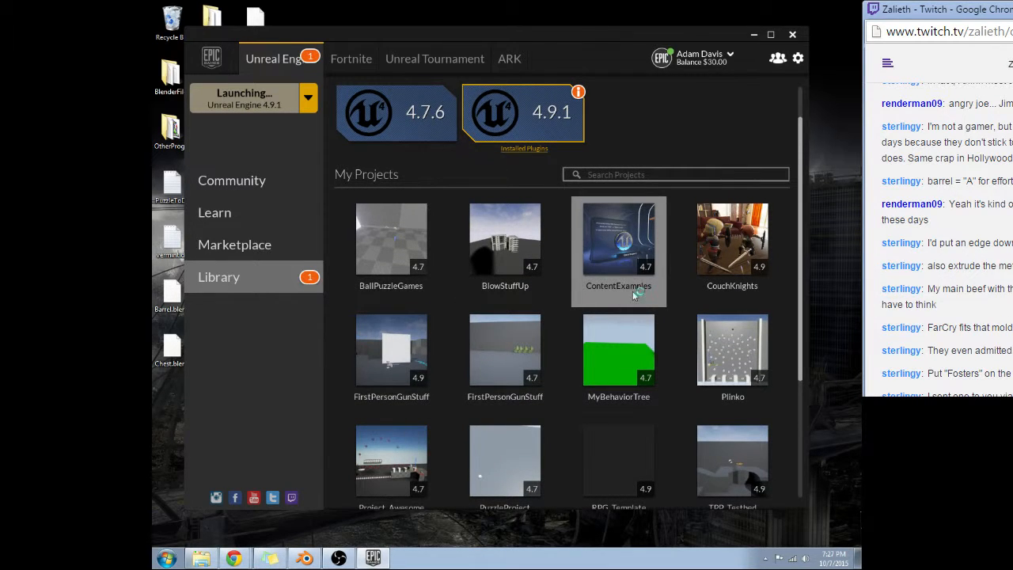
scroll(641, 297, down, 3)
scroll(650, 277, down, 8)
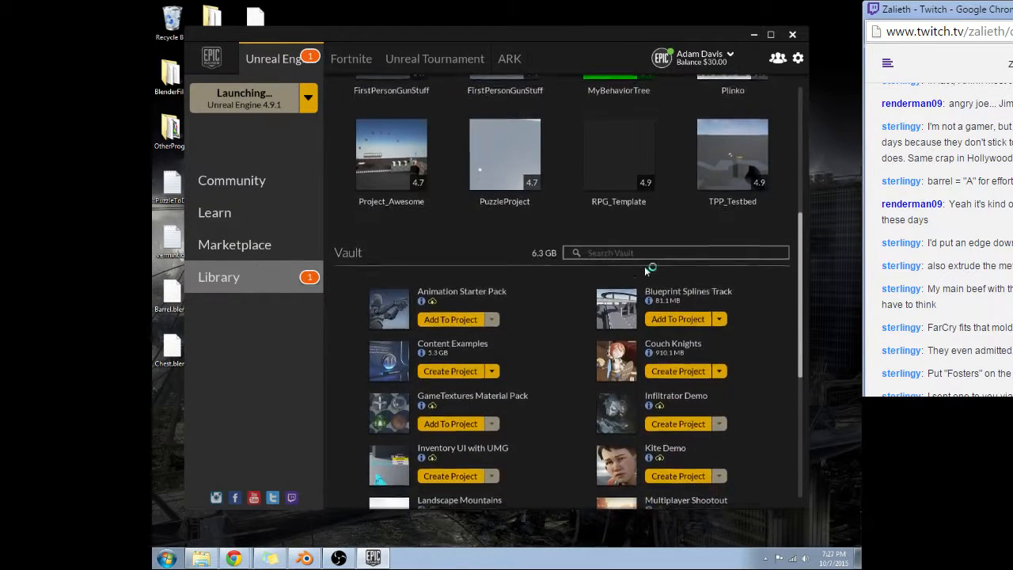
scroll(559, 285, up, 11)
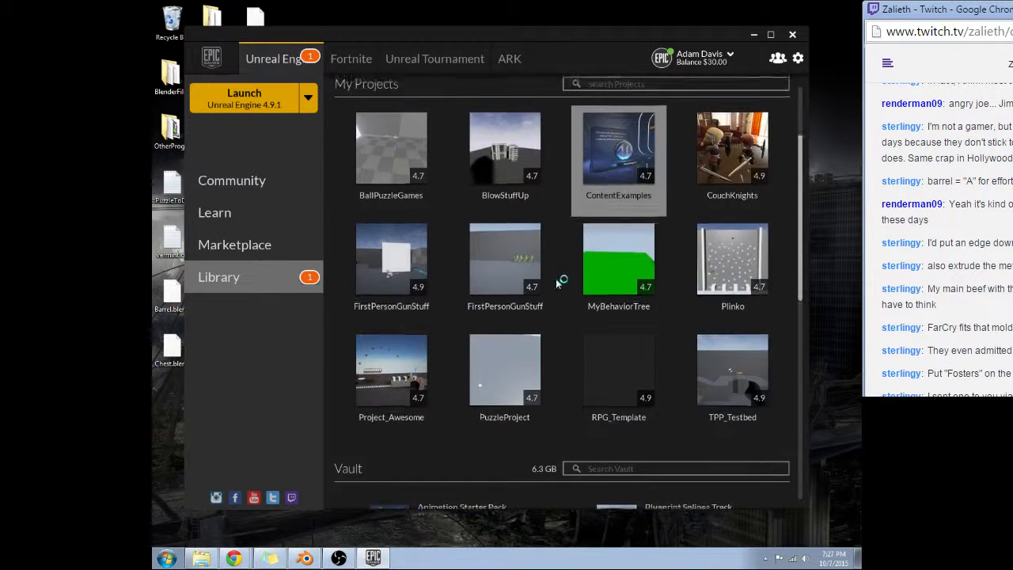
mouse_move(644, 251)
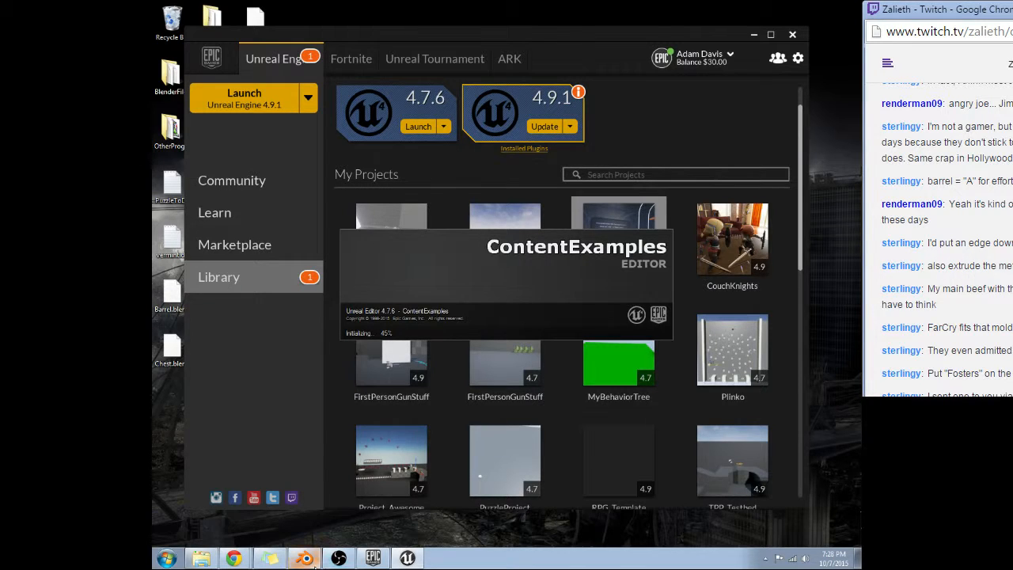
mouse_move(315, 562)
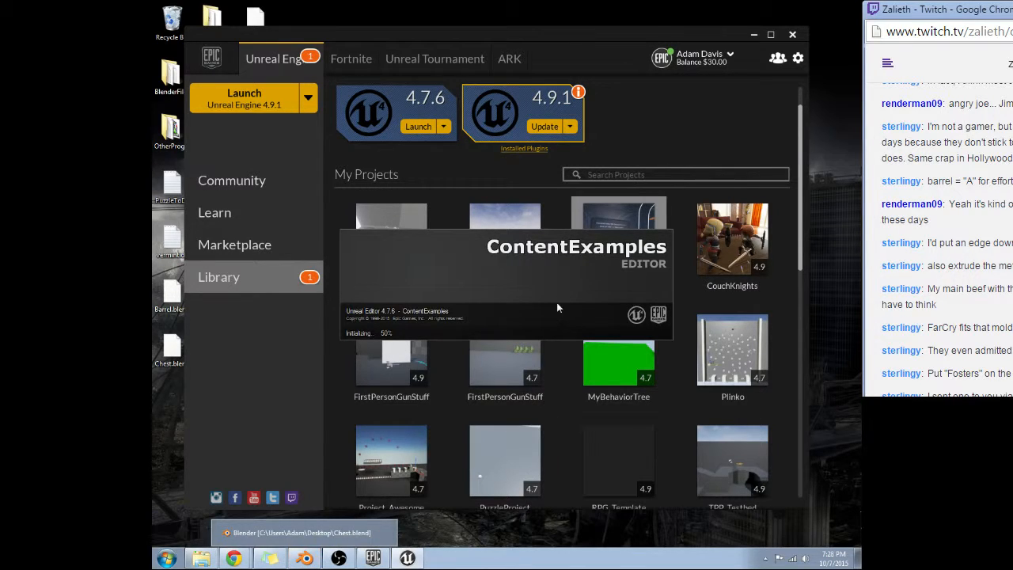